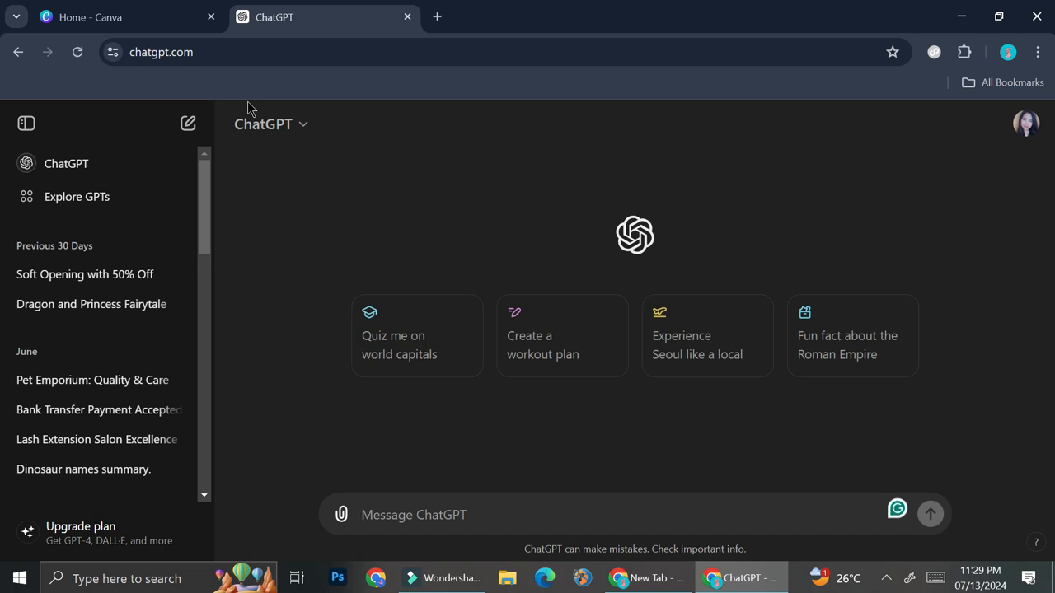
# Search the web for "kdp calculator" in a new tab and open the KDP Cover Calculator page
pyautogui.click(437, 16)
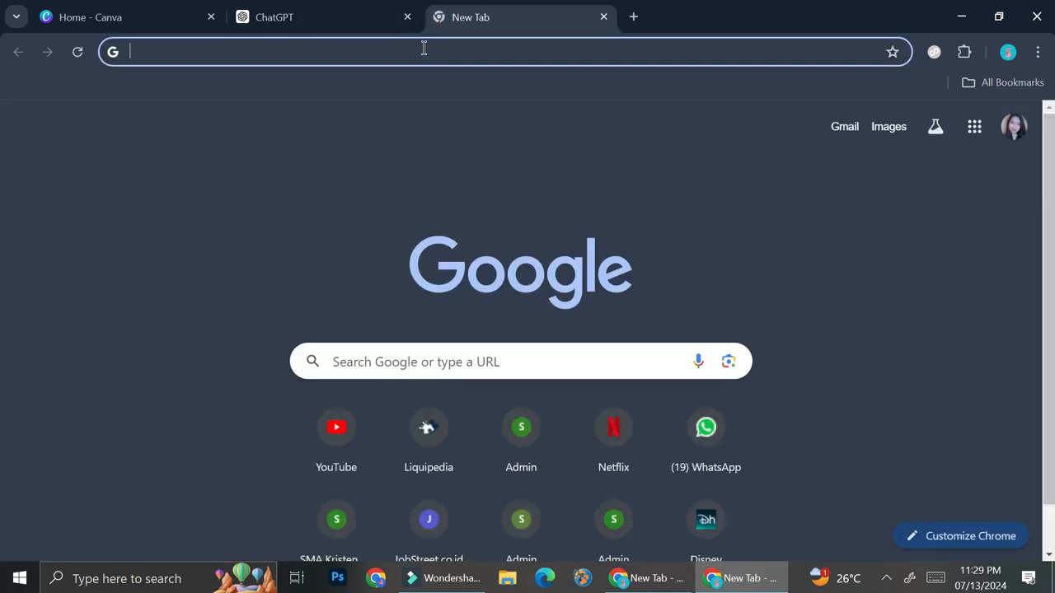
pyautogui.write('kd')
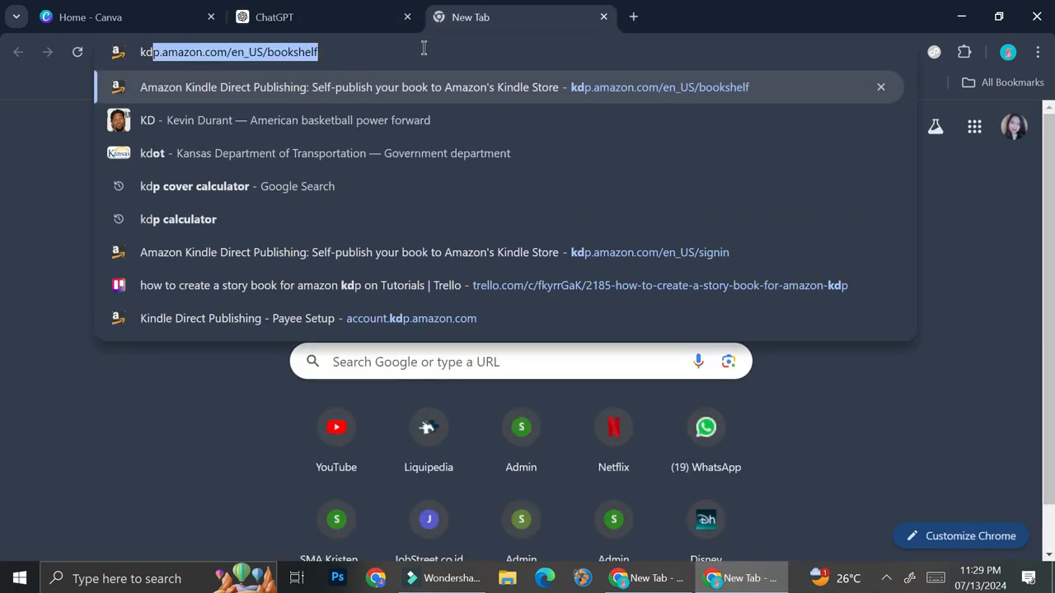
pyautogui.write('p cal')
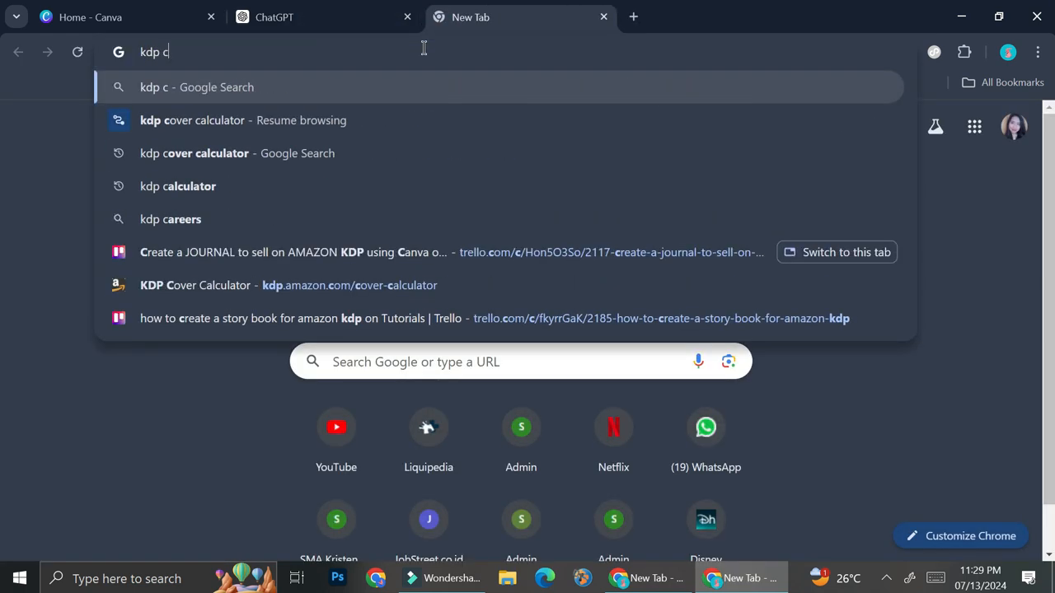
pyautogui.click(394, 93)
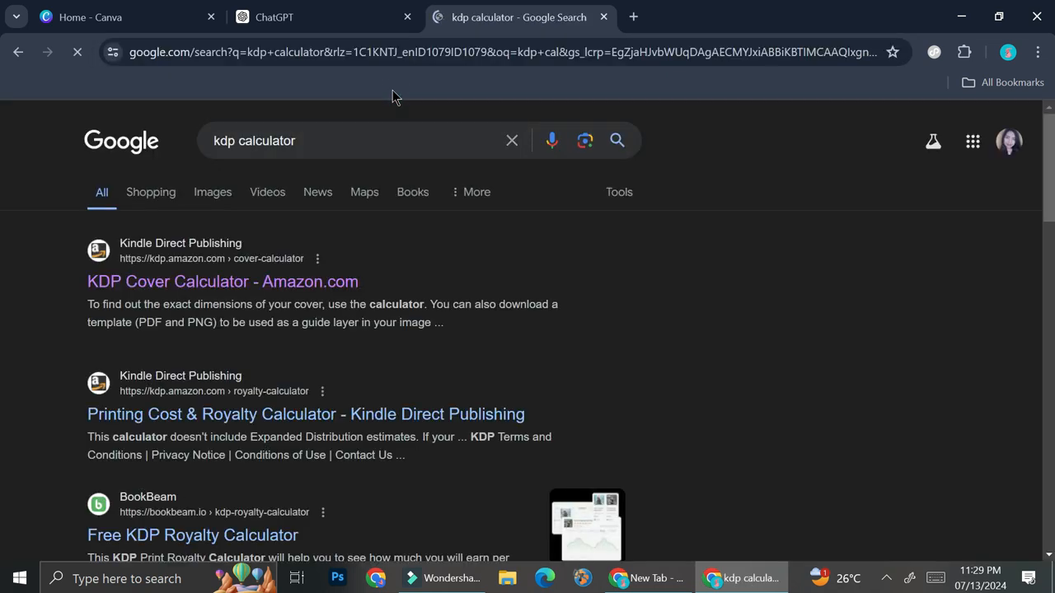
pyautogui.click(314, 283)
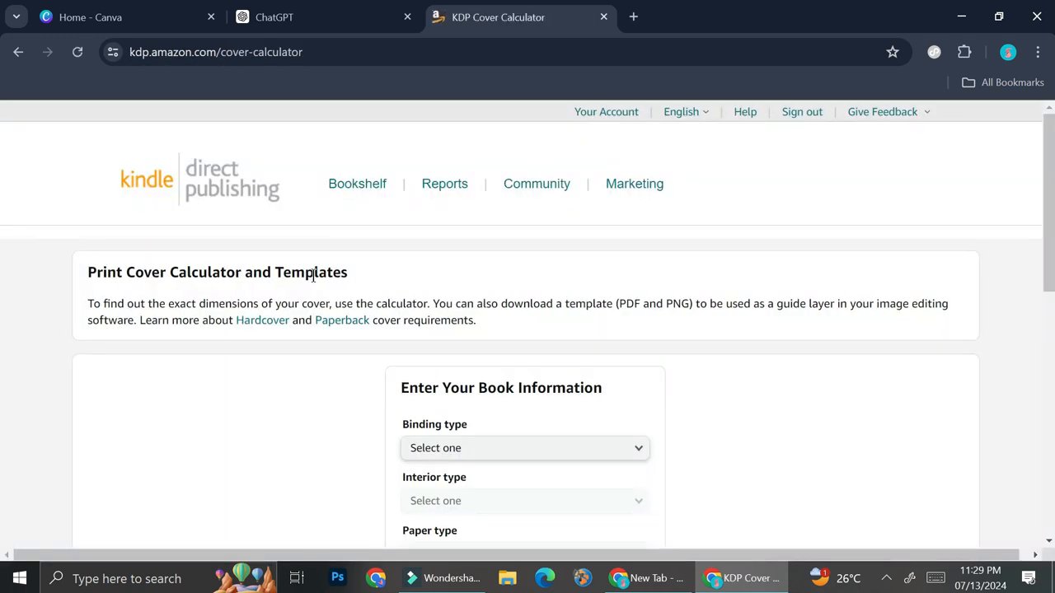
# Set the book's binding type to Paperback and its interior type to Premium color in the cover calculator
pyautogui.scroll(-2, 510, 289)
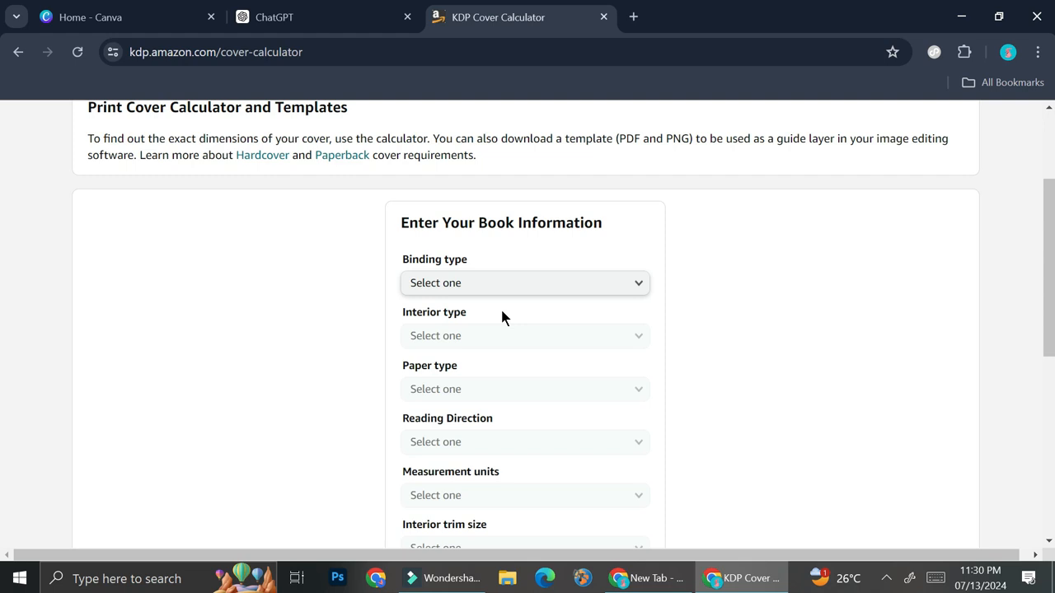
pyautogui.scroll(-2, 519, 256)
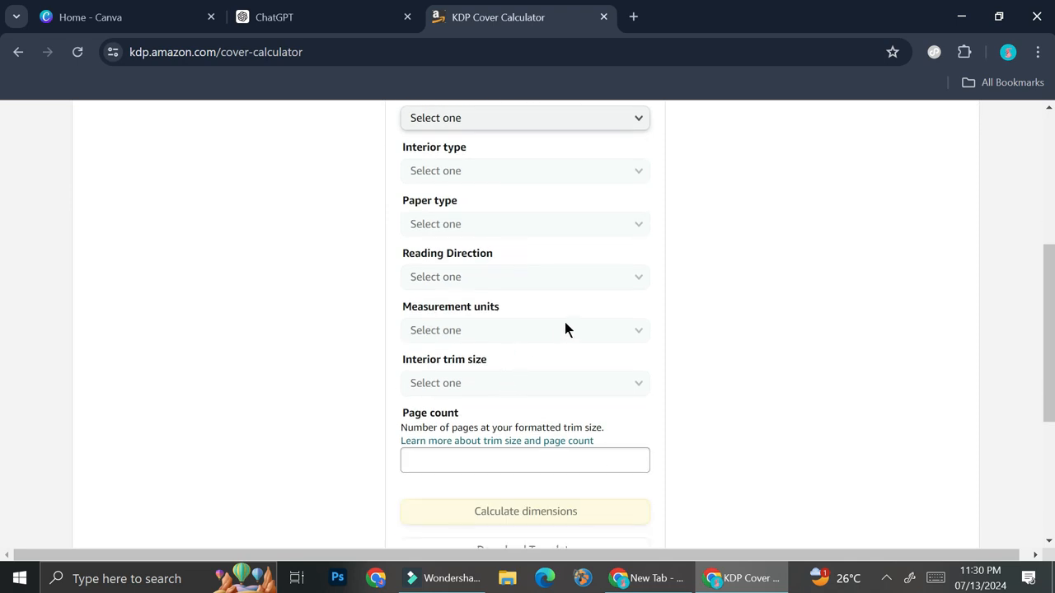
pyautogui.scroll(1, 565, 329)
pyautogui.click(530, 206)
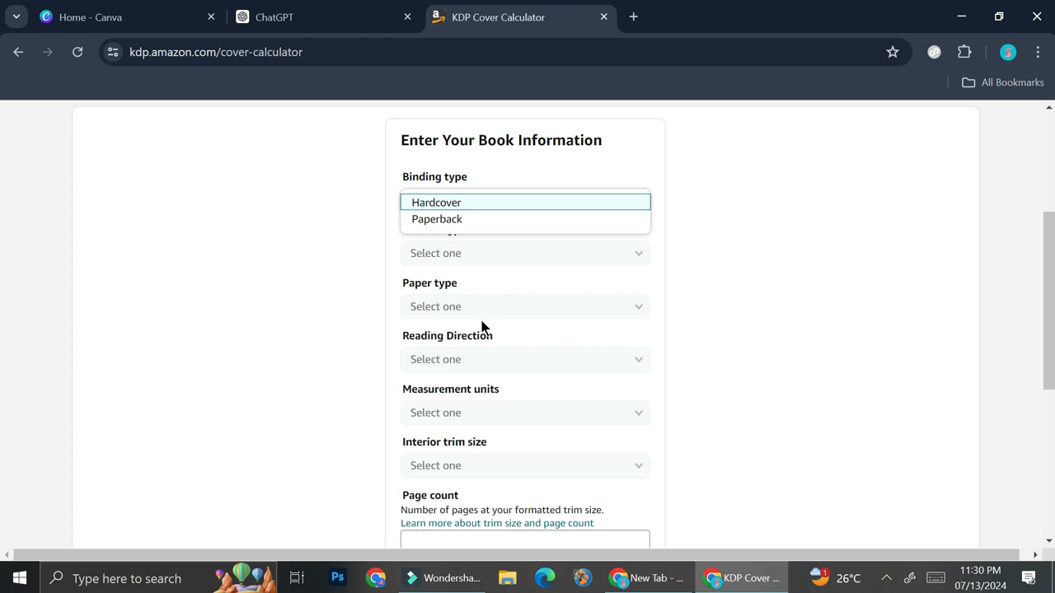
pyautogui.click(477, 219)
pyautogui.click(477, 252)
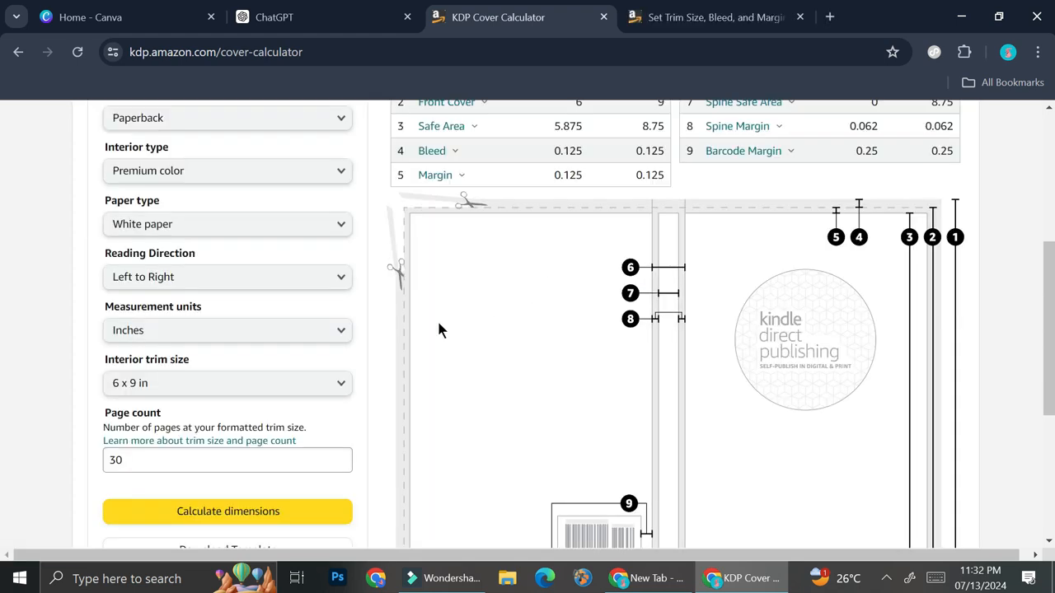
# Download the cover template for the 6 x 9 in, 30-page paperback from the calculator
pyautogui.scroll(1, 396, 351)
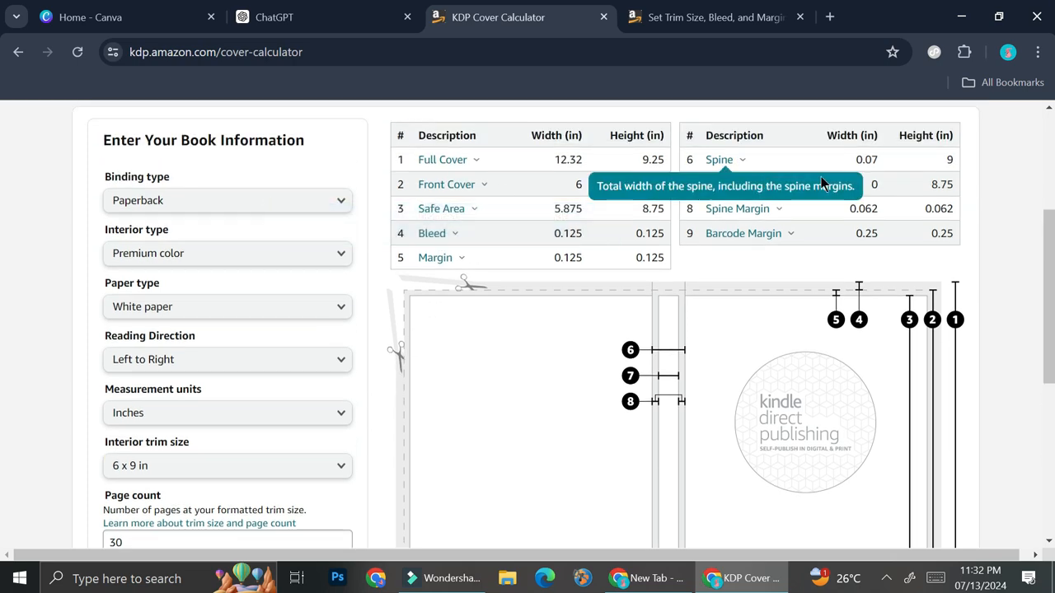
pyautogui.scroll(-1, 583, 330)
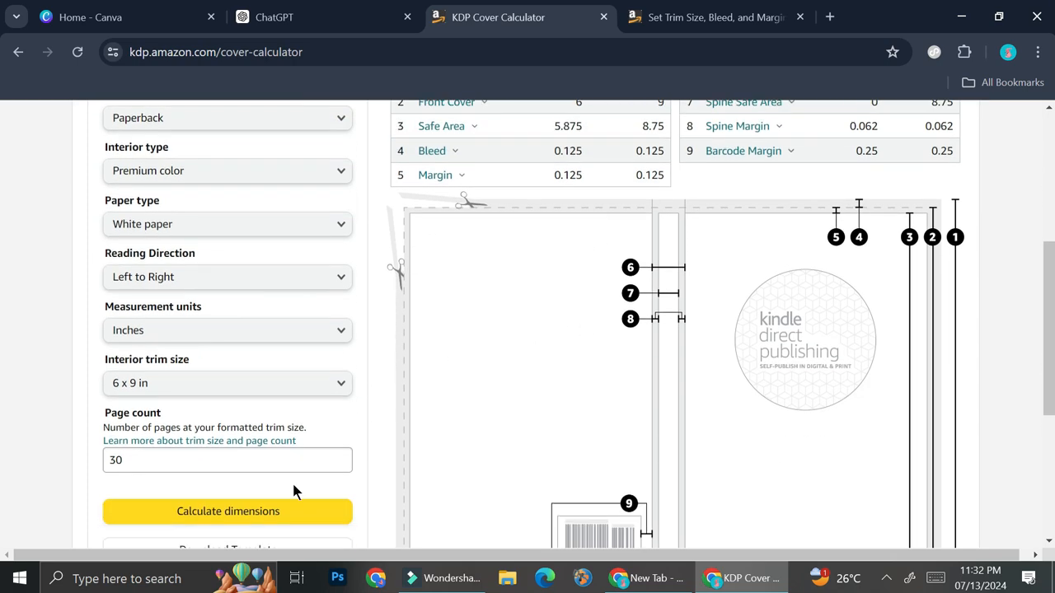
pyautogui.scroll(-2, 294, 489)
pyautogui.click(299, 389)
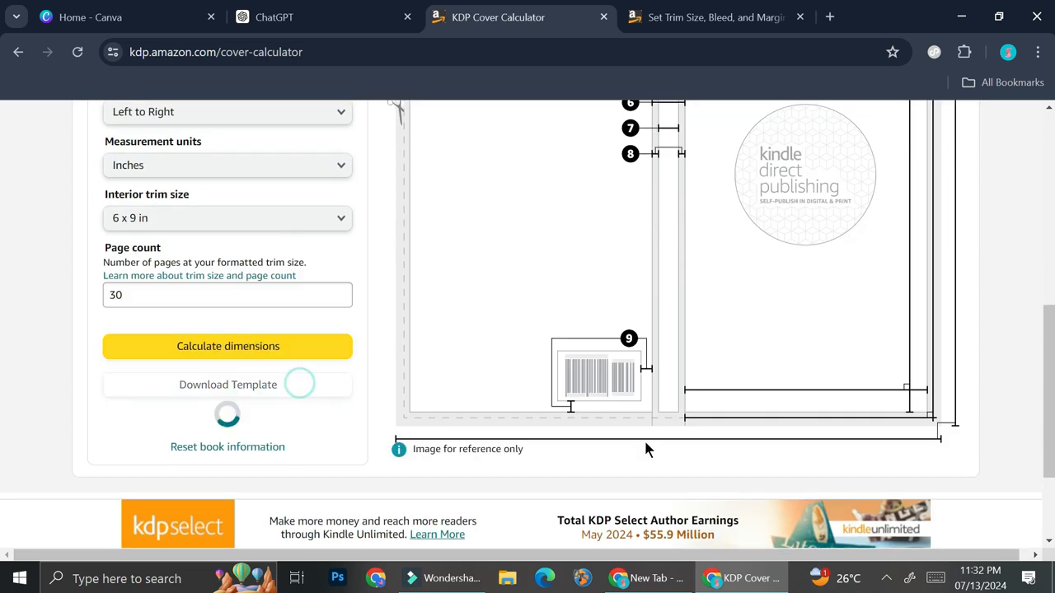
pyautogui.scroll(2, 599, 313)
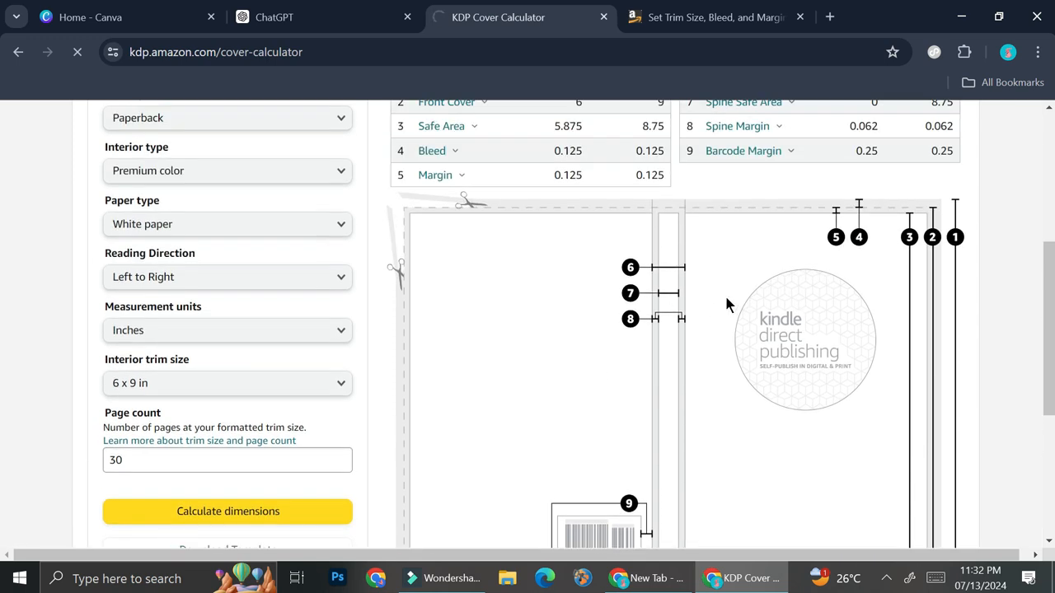
pyautogui.scroll(1, 736, 304)
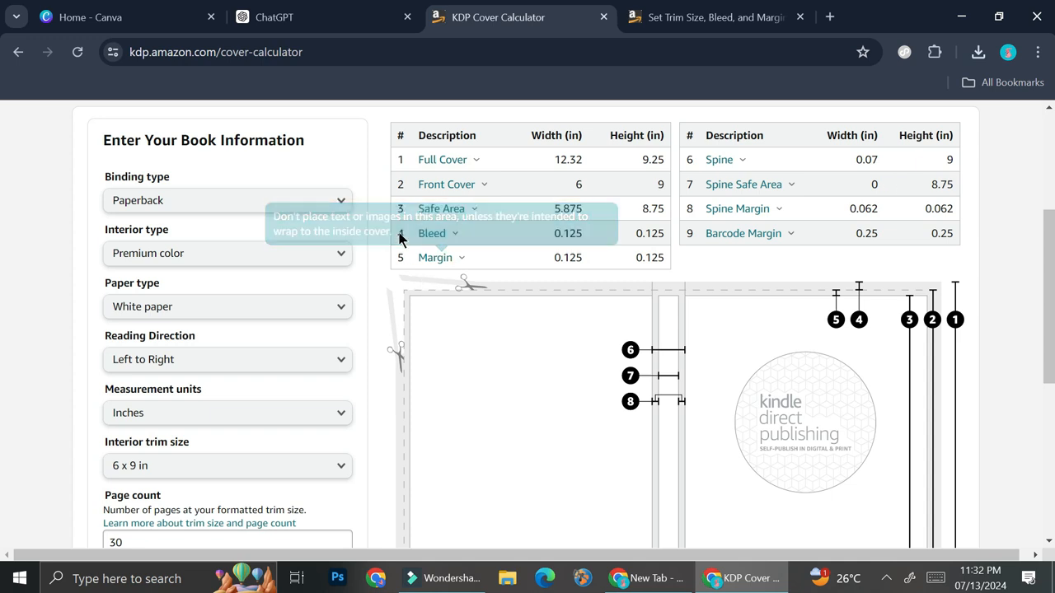
# Check the full cover's width and height, switch to Canva, and start a custom-size design with inches as the unit
pyautogui.moveTo(549, 162); pyautogui.dragTo(635, 160)
pyautogui.scroll(2, 567, 272)
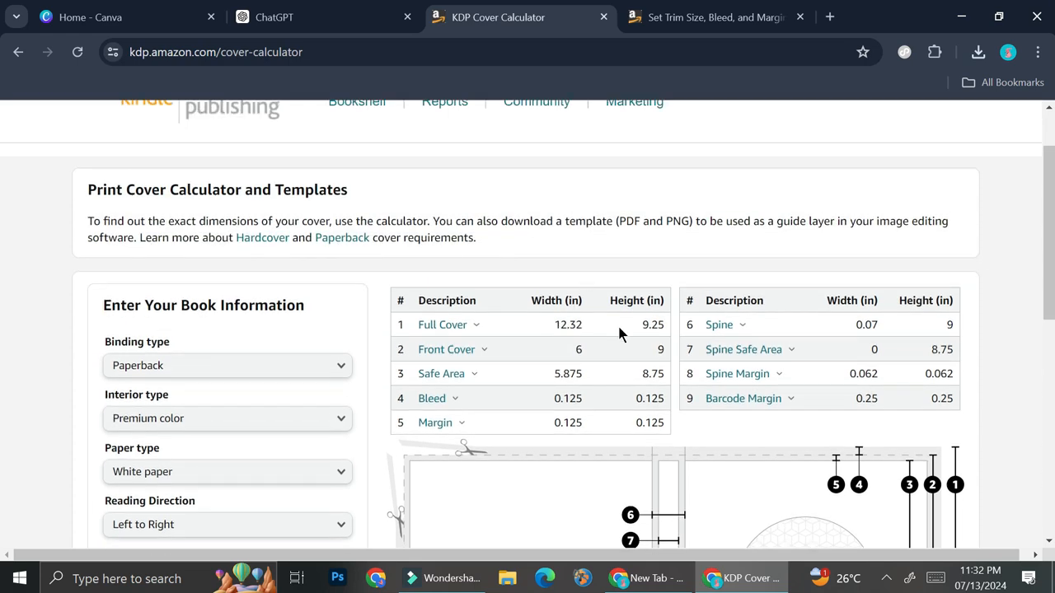
pyautogui.click(99, 17)
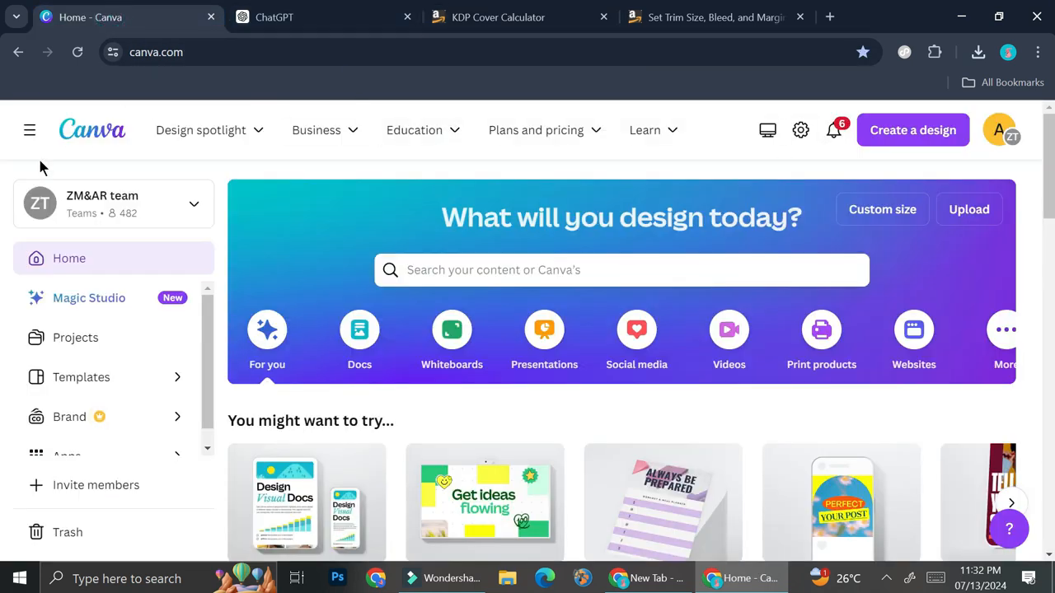
pyautogui.click(913, 223)
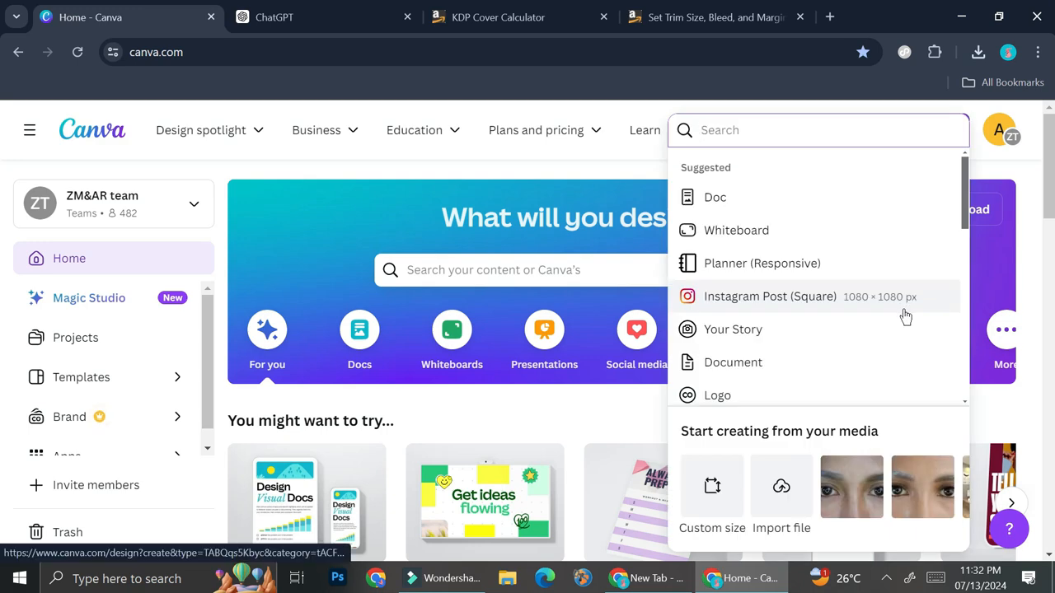
pyautogui.click(699, 487)
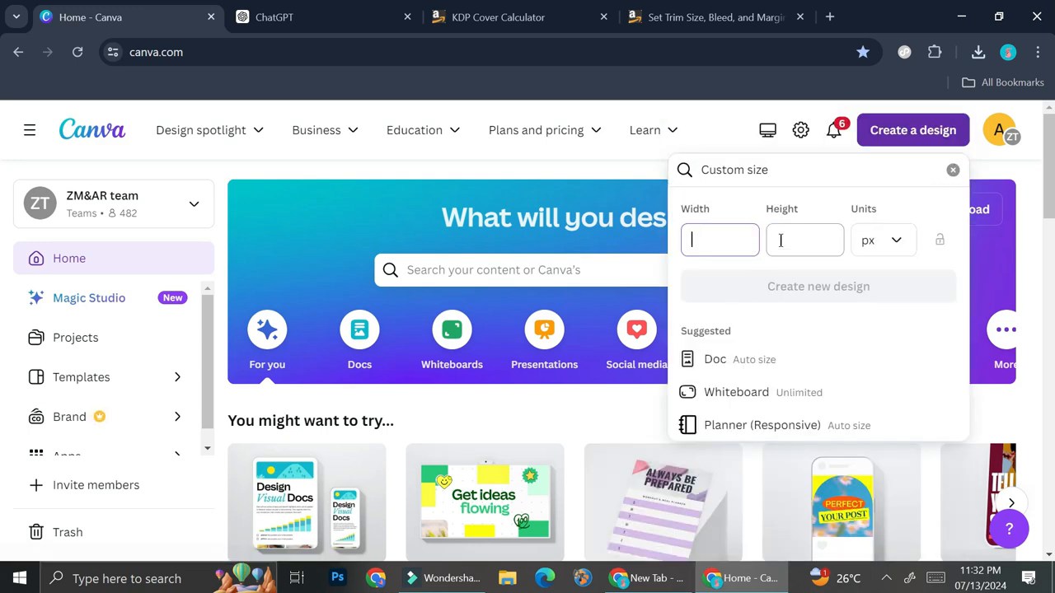
pyautogui.click(886, 240)
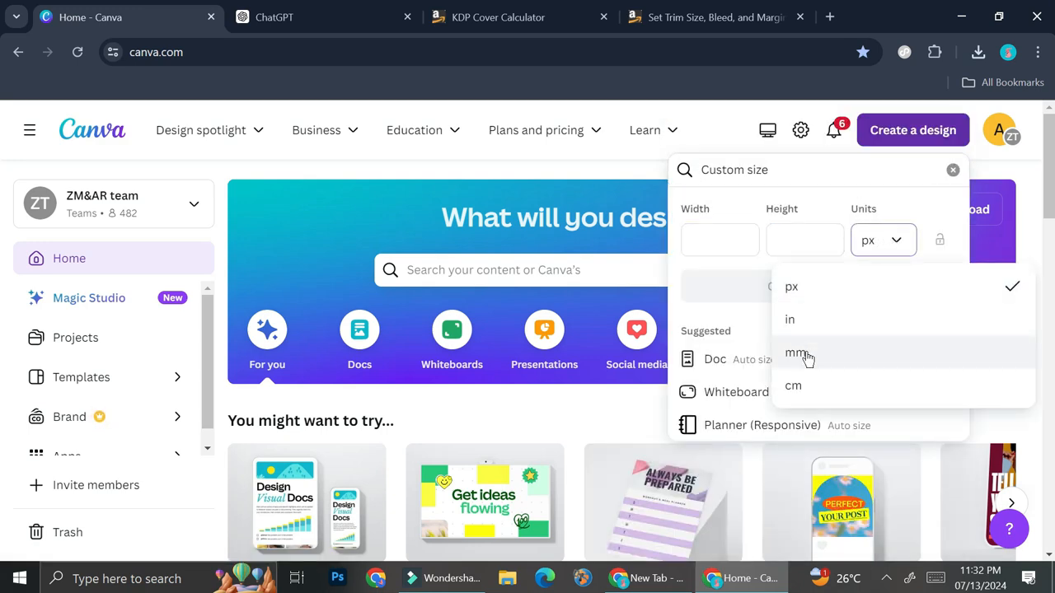
pyautogui.click(806, 323)
# Copy the full cover width of 12.32 in from the KDP calculator into the width of the custom Canva design
pyautogui.click(543, 8)
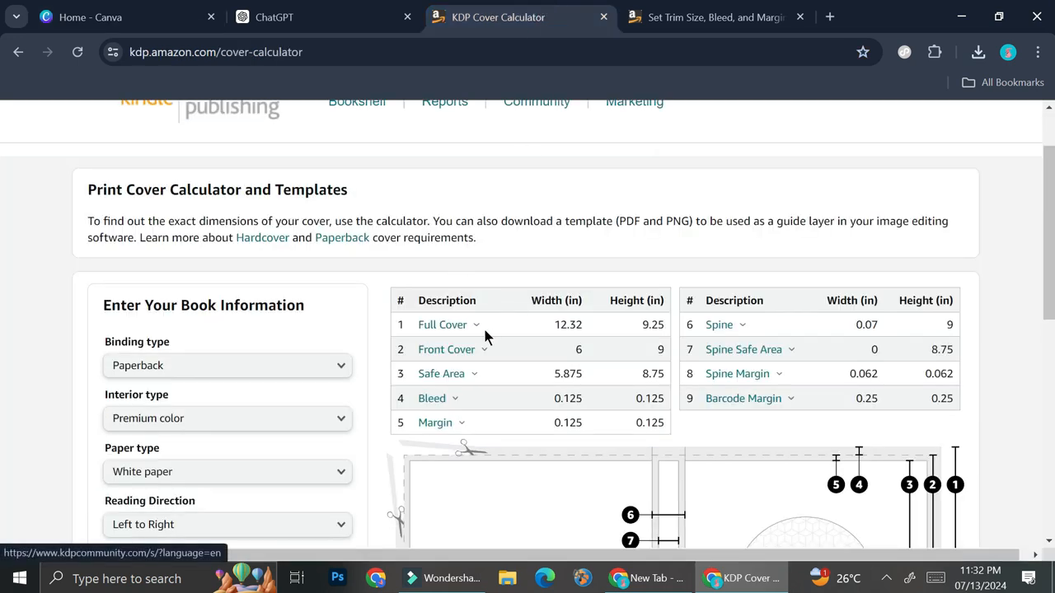
pyautogui.moveTo(549, 325); pyautogui.dragTo(590, 336)
pyautogui.hotkey('ctrl', 'c')
pyautogui.click(99, 17)
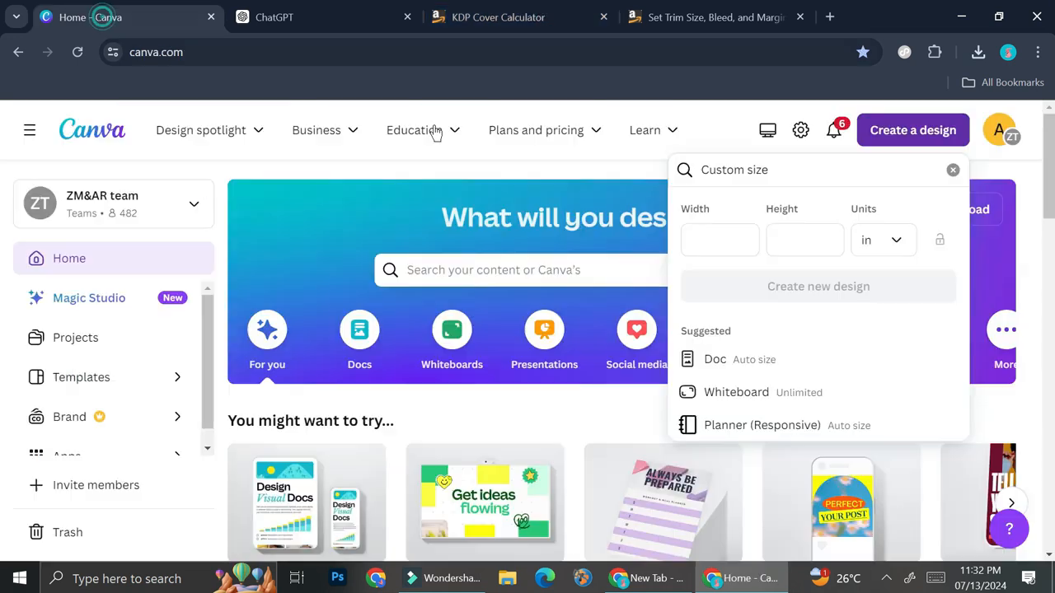
pyautogui.click(719, 240)
pyautogui.hotkey('ctrl', 'v')
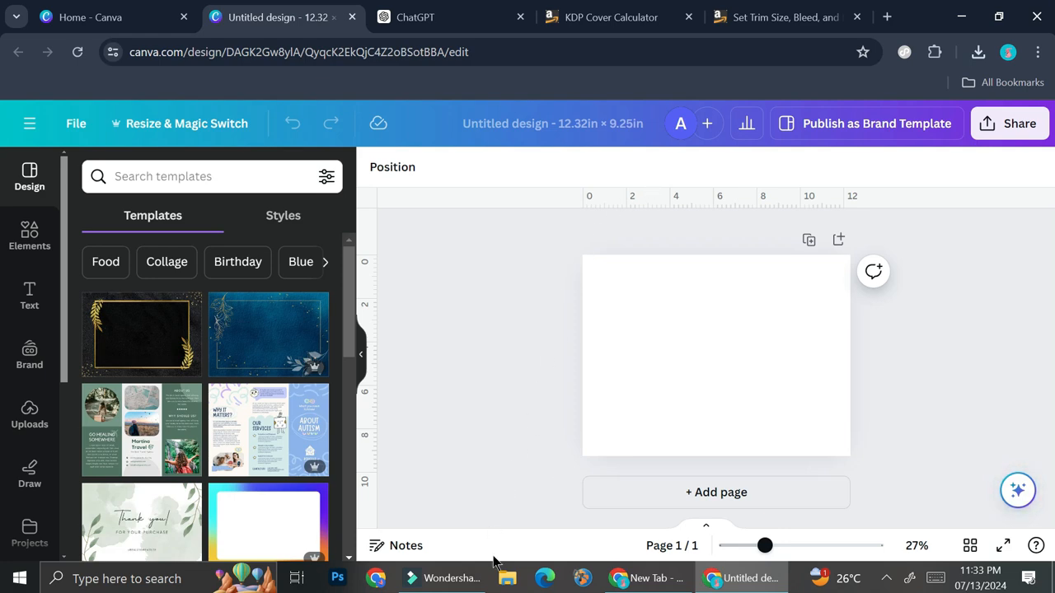
# Place the uploaded KDP cover template image on the blank page and enlarge it from the upper-left corner to fill the page
pyautogui.click(30, 412)
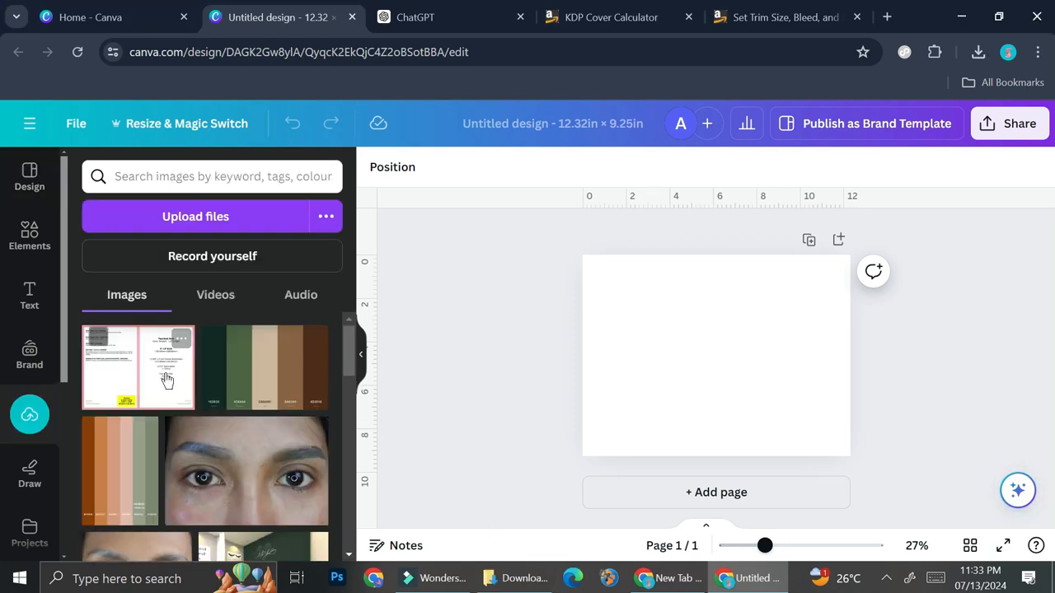
pyautogui.click(169, 379)
pyautogui.moveTo(683, 335); pyautogui.dragTo(650, 308)
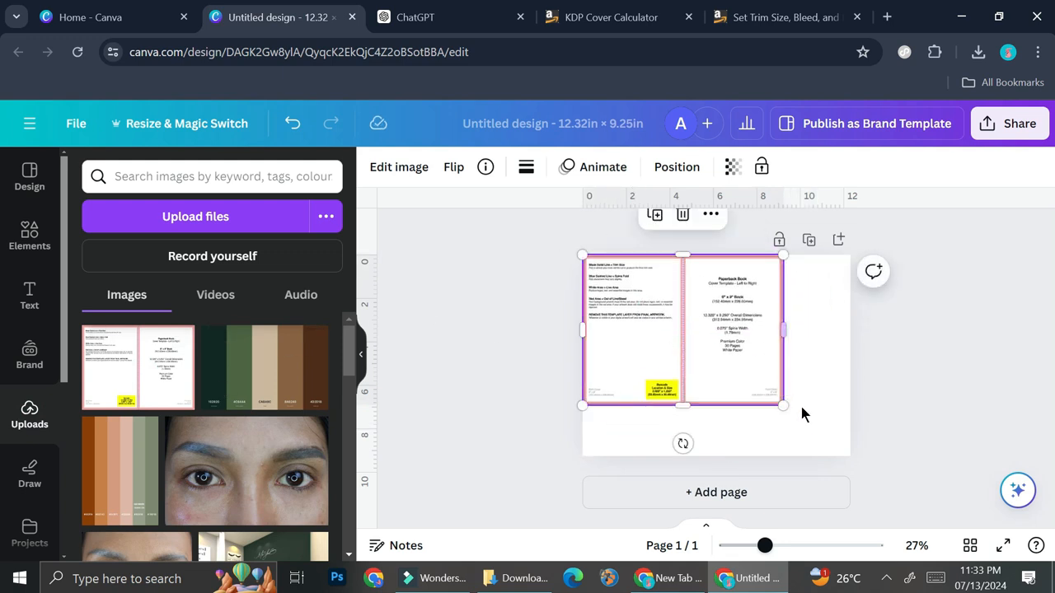
pyautogui.moveTo(783, 404); pyautogui.dragTo(850, 455)
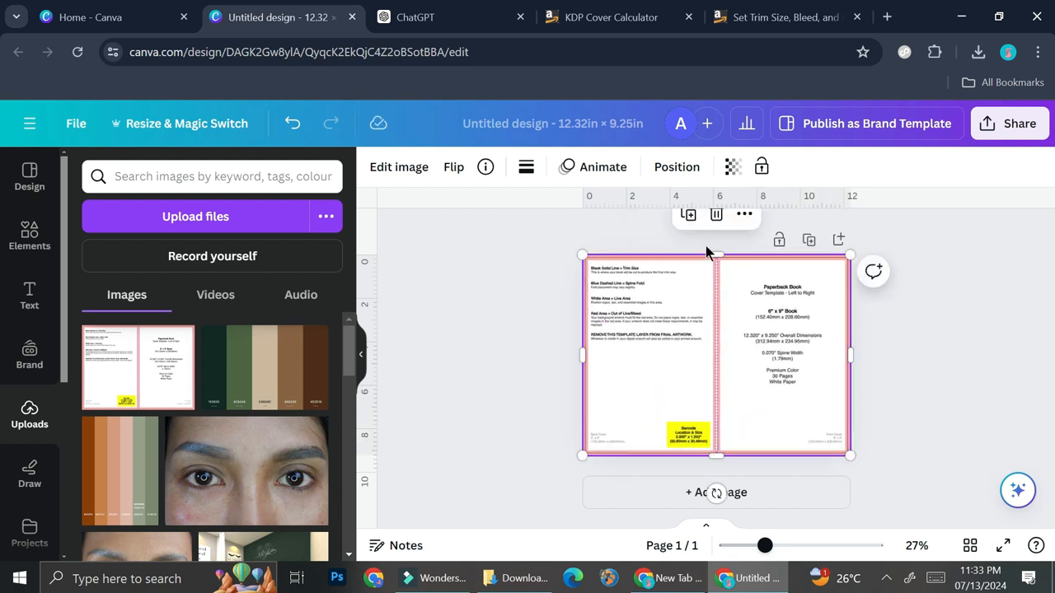
pyautogui.click(790, 546)
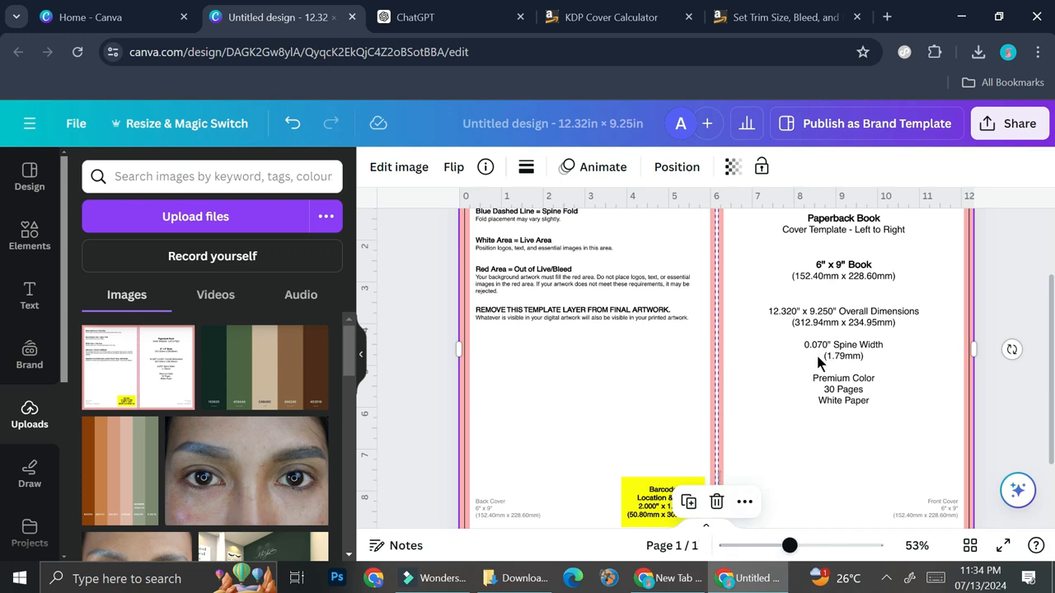
pyautogui.scroll(2, 769, 312)
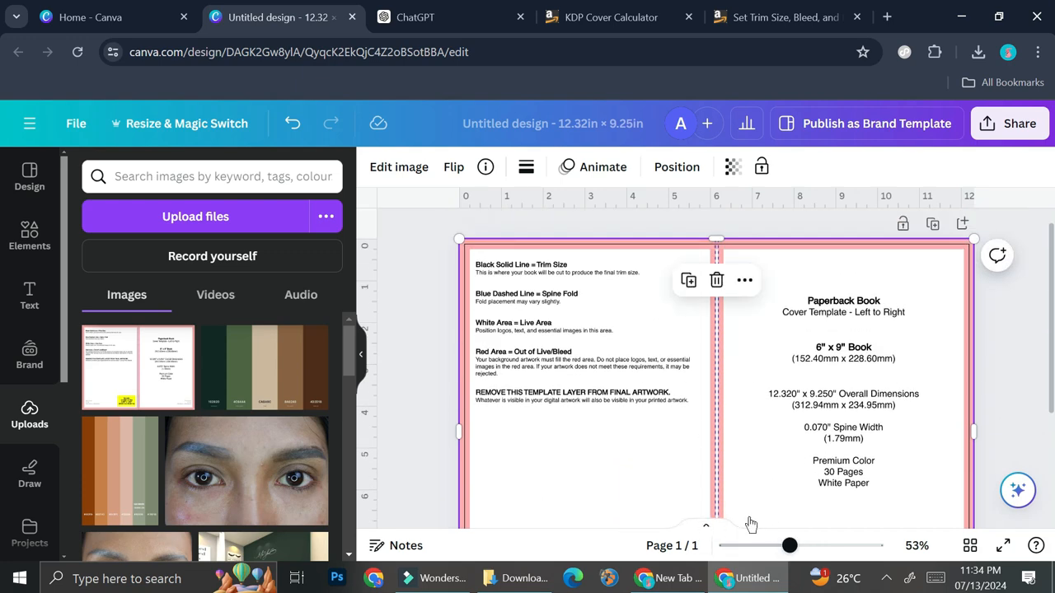
pyautogui.moveTo(790, 546)
pyautogui.mouseDown()
pyautogui.moveTo(809, 548)
pyautogui.moveTo(796, 546)
pyautogui.mouseUp()
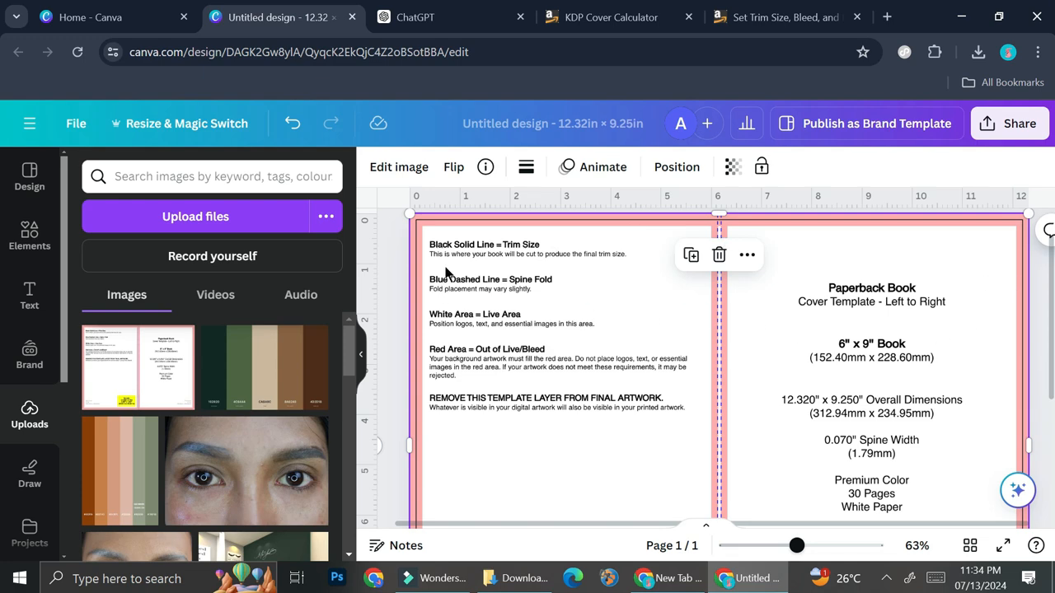
pyautogui.keyDown('ctrl'); pyautogui.scroll(-3, 669, 334); pyautogui.keyUp('ctrl')
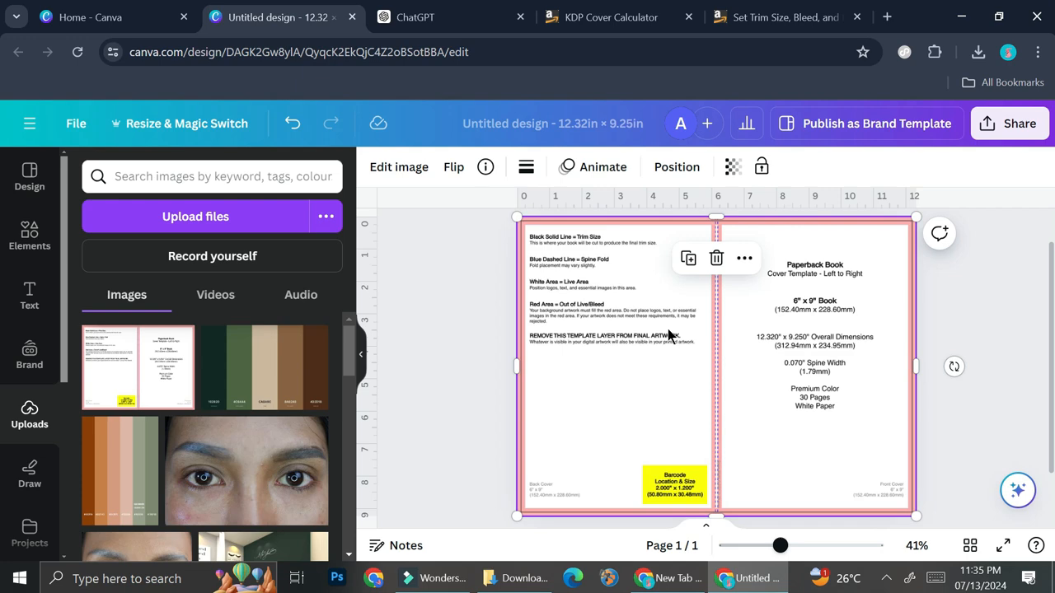
# Search the design elements for "pink textured background"
pyautogui.click(30, 235)
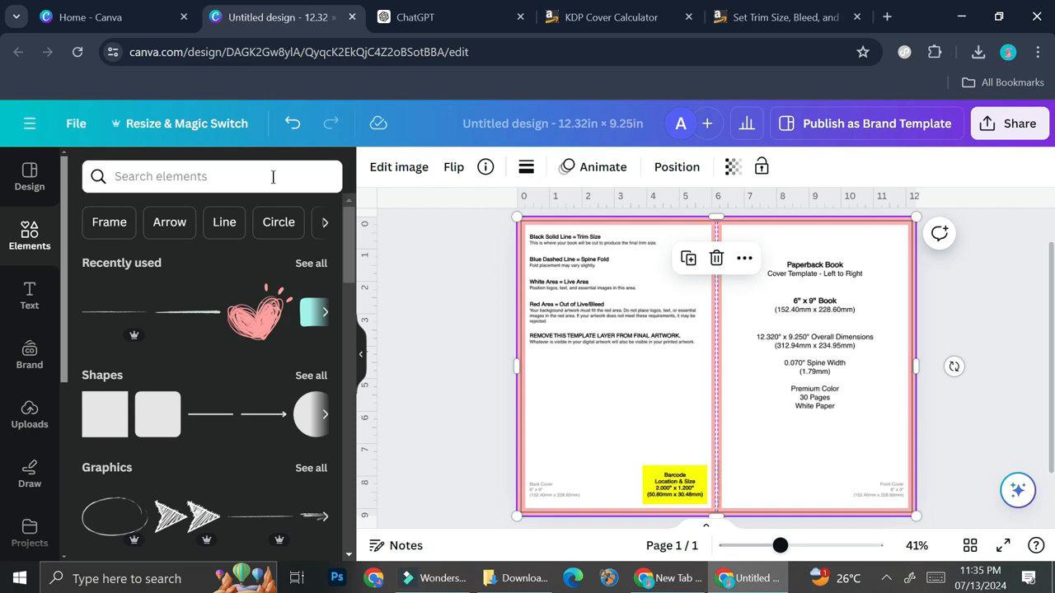
pyautogui.click(241, 178)
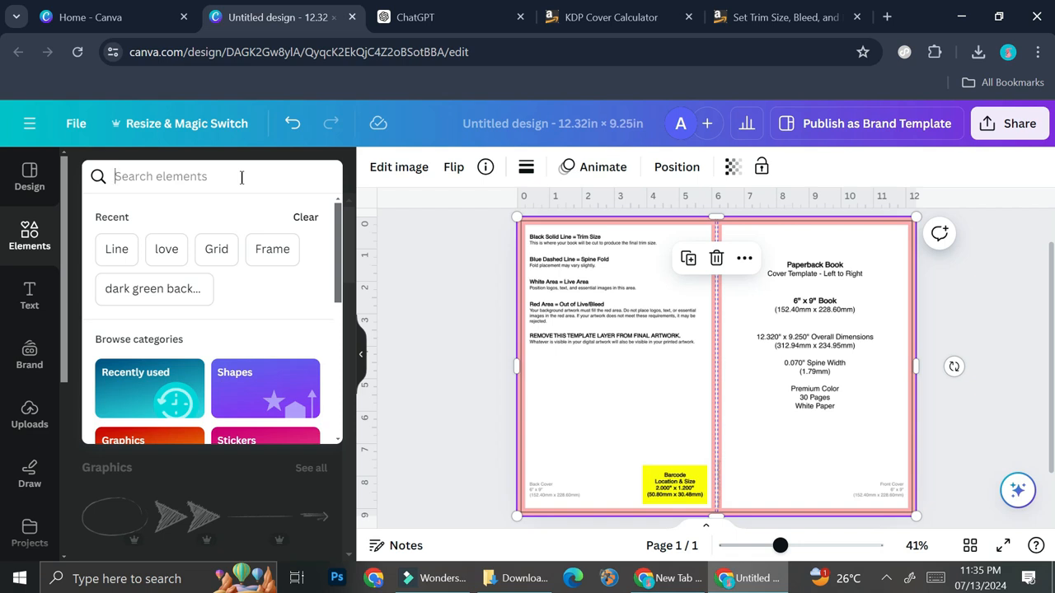
pyautogui.write('pink t')
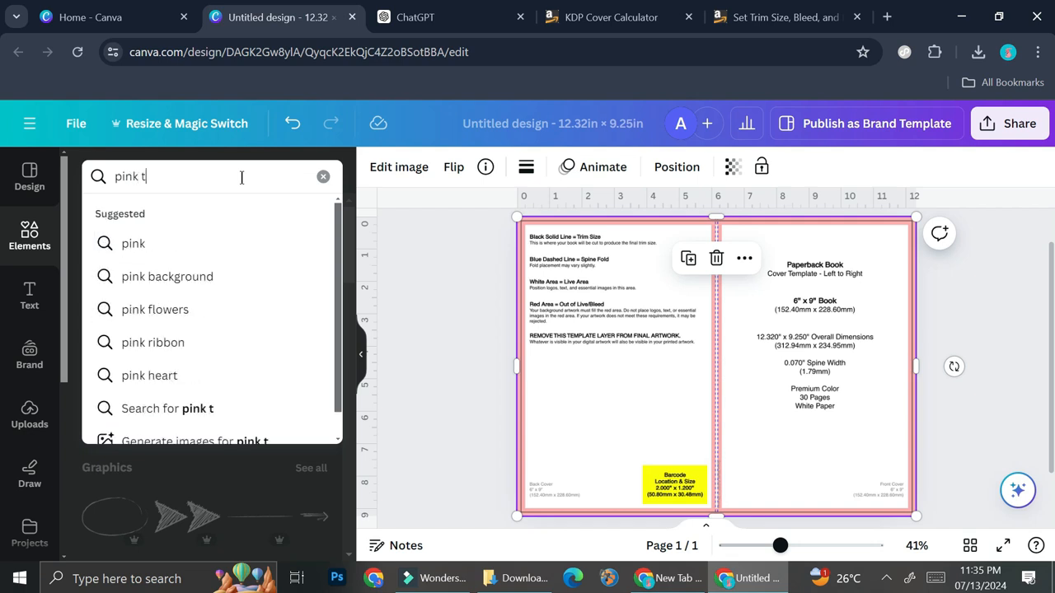
pyautogui.write('ex')
pyautogui.click(181, 342)
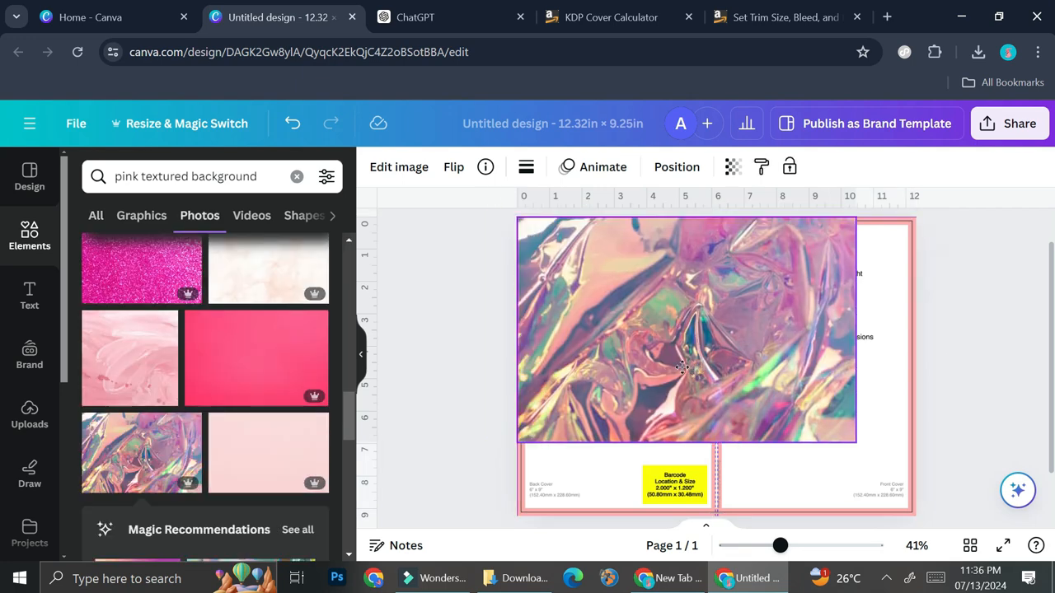
# Enlarge the iridescent foil photo from the page's upper-left corner to cover the whole page and send it to the back
pyautogui.moveTo(682, 364)
pyautogui.mouseDown()
pyautogui.moveTo(688, 373)
pyautogui.moveTo(681, 363)
pyautogui.mouseUp()
pyautogui.moveTo(855, 437); pyautogui.dragTo(949, 552)
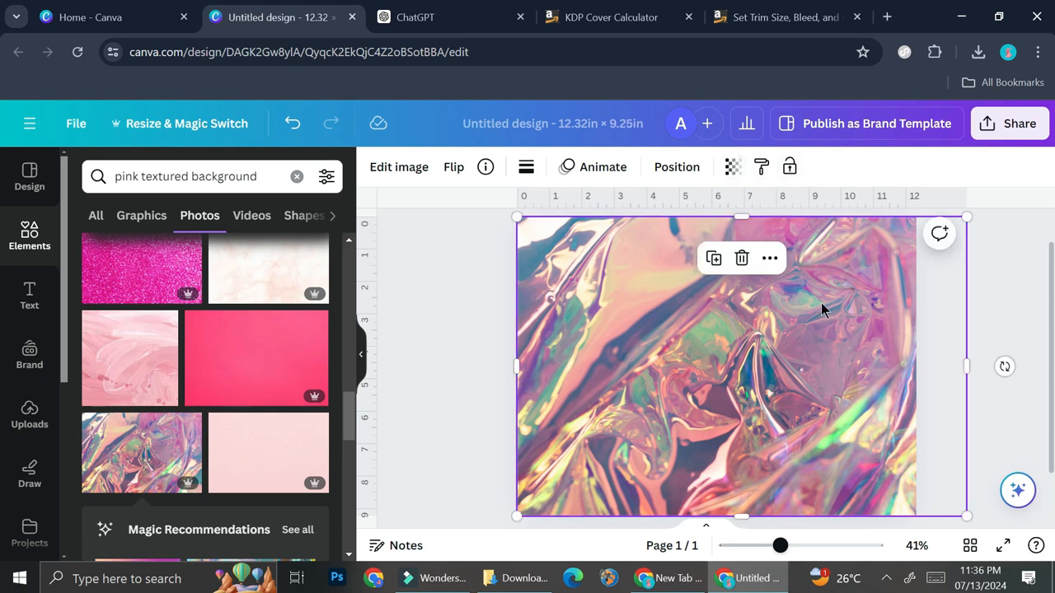
pyautogui.click(770, 258)
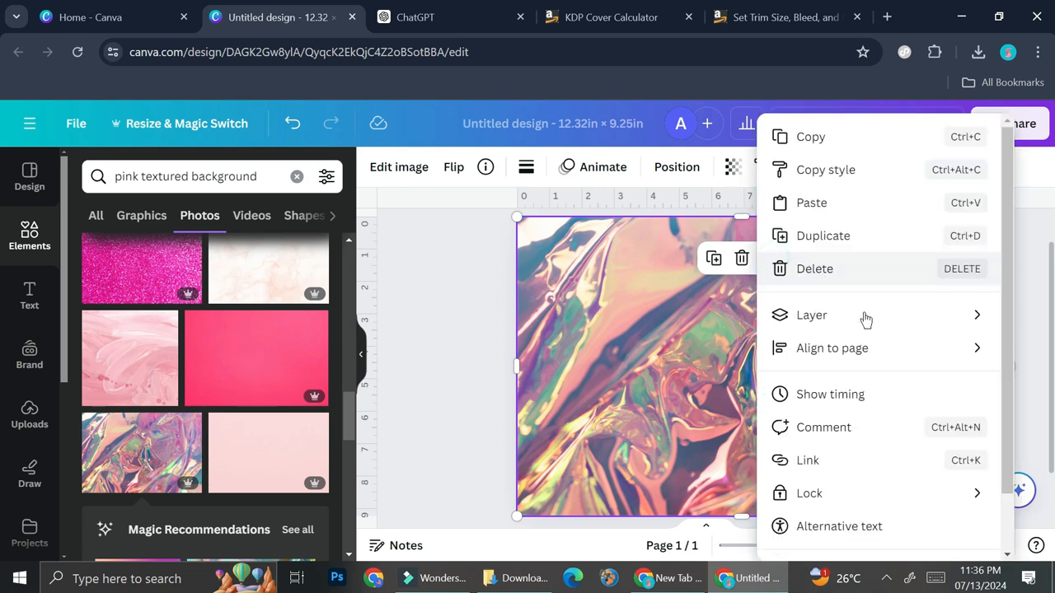
pyautogui.moveTo(865, 320)
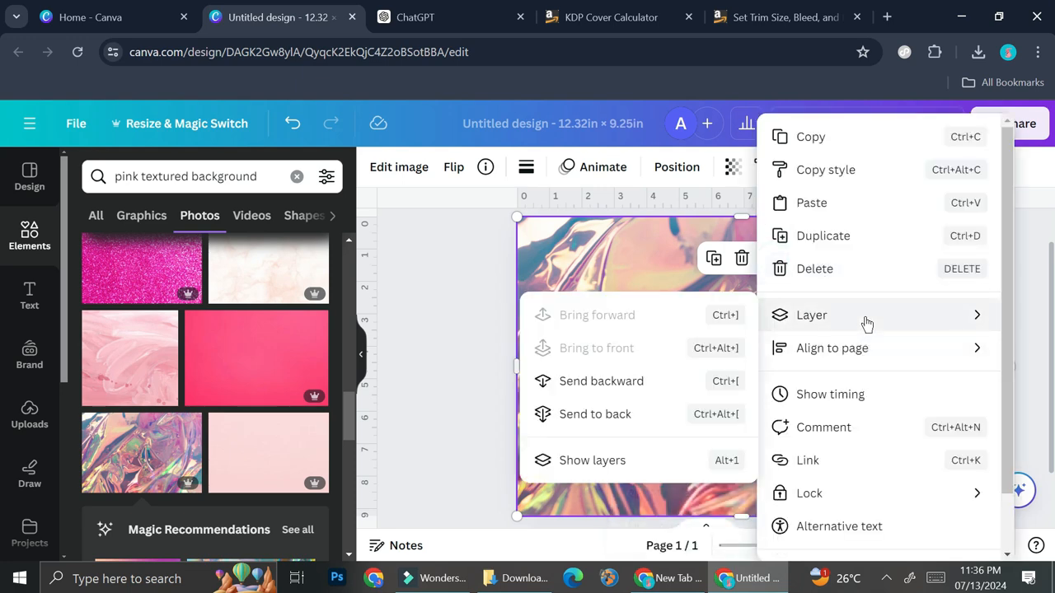
pyautogui.click(622, 420)
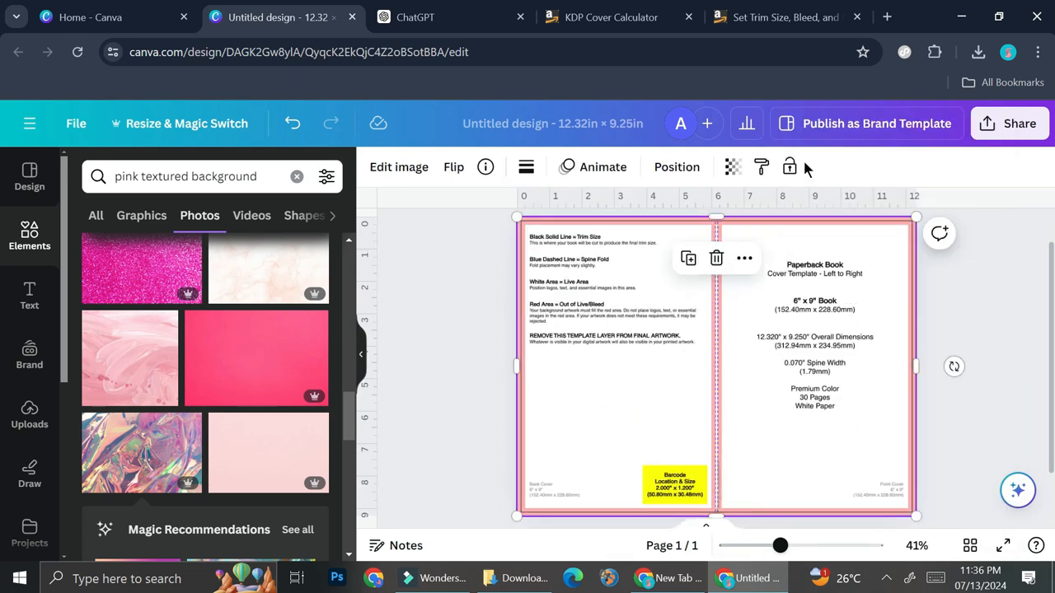
# Set the KDP template image's transparency to 59 so the foil background shows through
pyautogui.click(733, 166)
pyautogui.moveTo(683, 235); pyautogui.dragTo(641, 236)
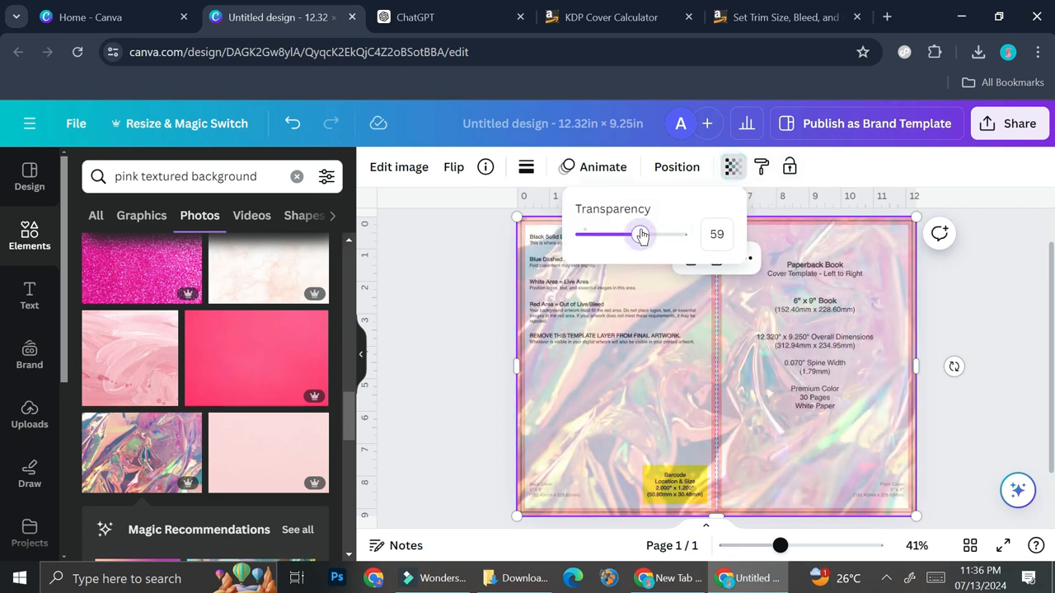
# Examine the template's barcode area, spine lines, bleed margins and front and back cover areas over the background
pyautogui.moveTo(800, 546); pyautogui.dragTo(789, 546)
pyautogui.scroll(-3, 756, 473)
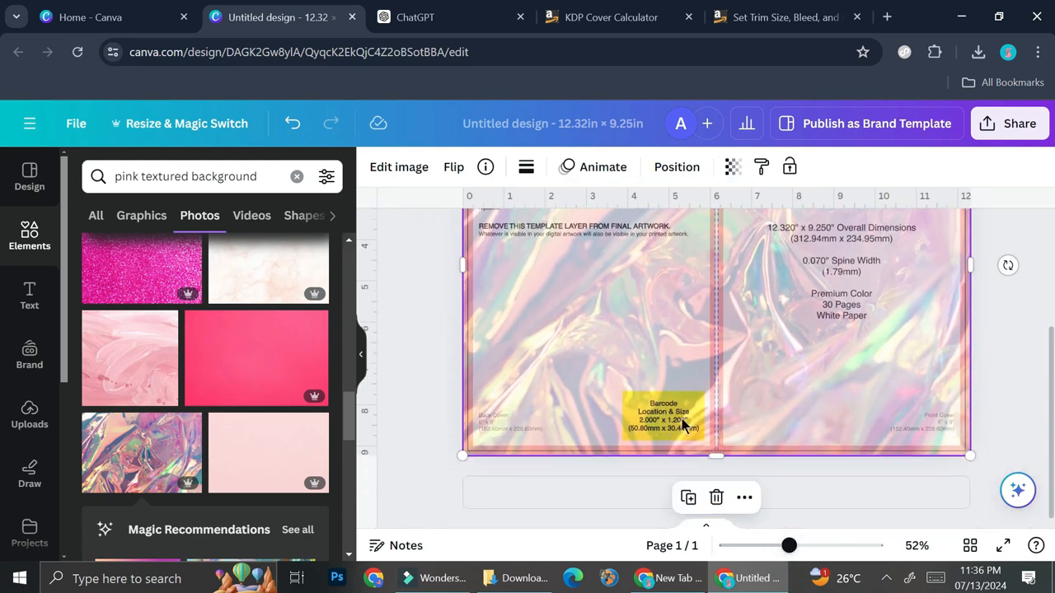
pyautogui.scroll(2, 772, 404)
pyautogui.scroll(-2, 741, 394)
pyautogui.scroll(2, 657, 422)
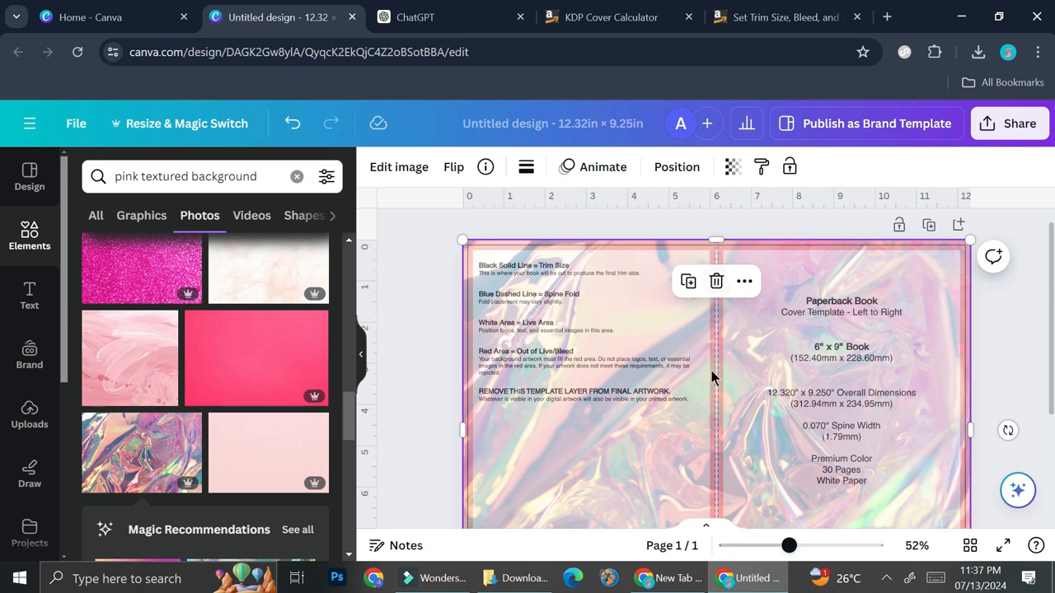
pyautogui.scroll(-1, 717, 376)
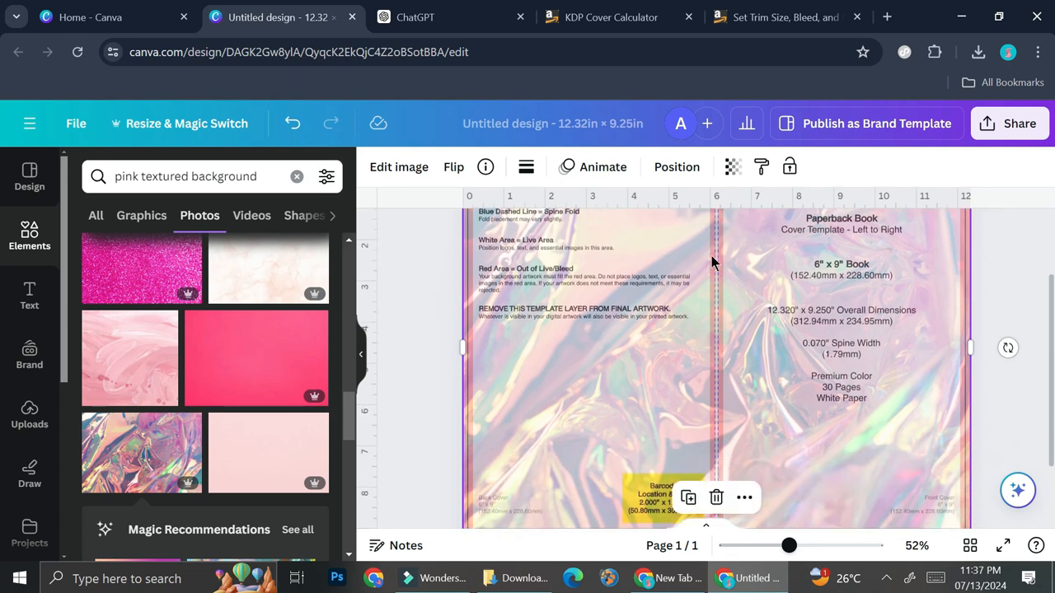
pyautogui.scroll(1, 717, 262)
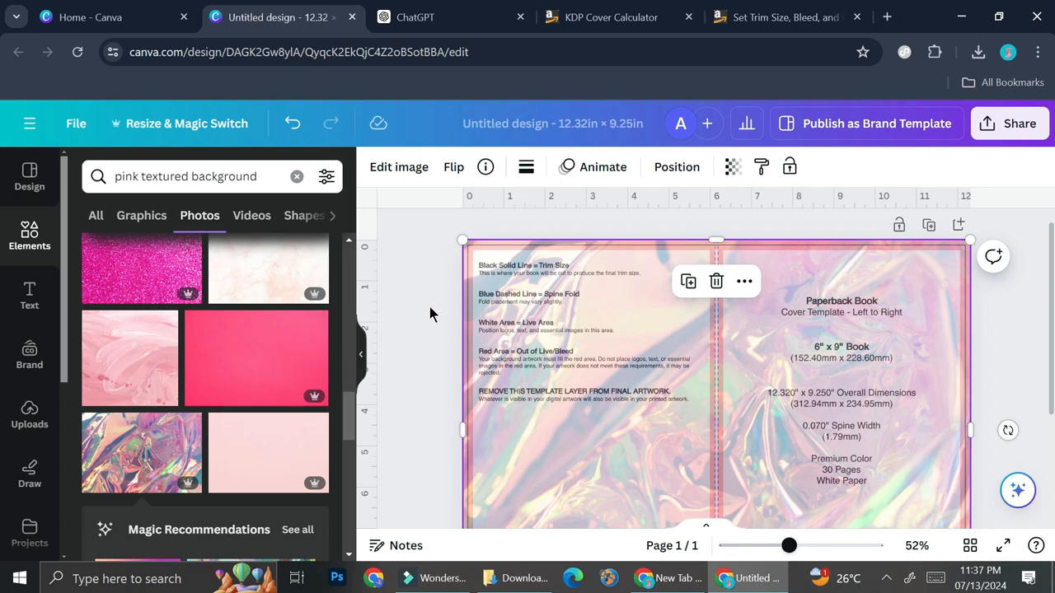
# Find the "cut and PASTE" font combination among the text styles and add it to the page
pyautogui.click(29, 298)
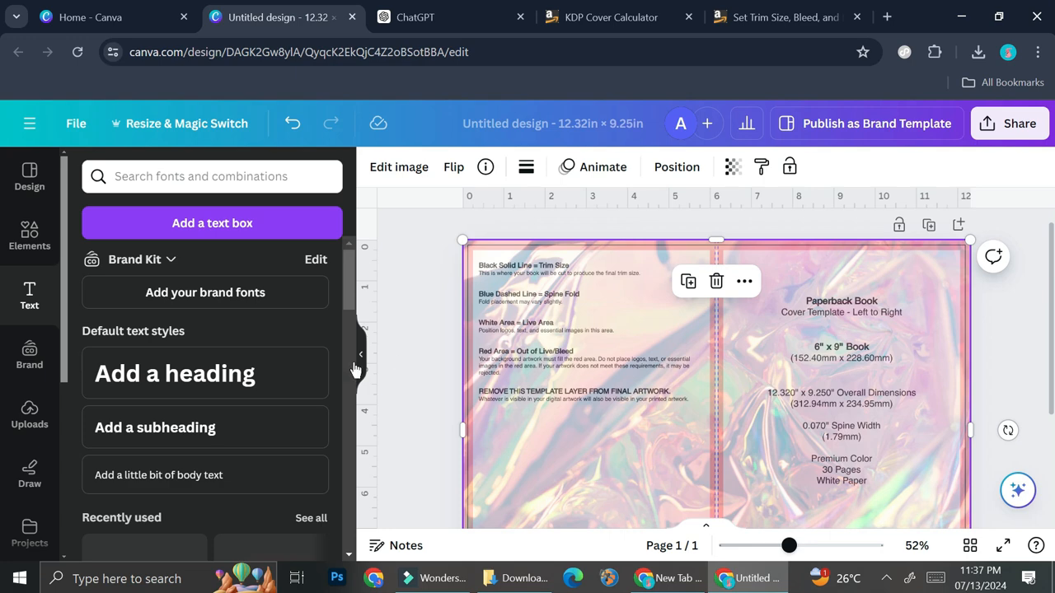
pyautogui.scroll(-3, 322, 376)
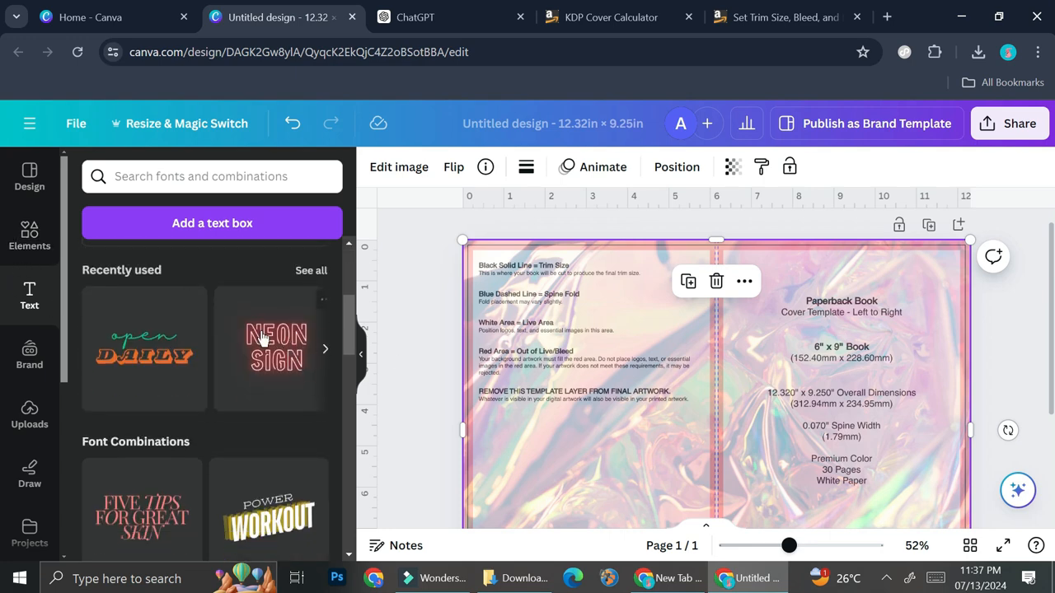
pyautogui.scroll(-3, 260, 348)
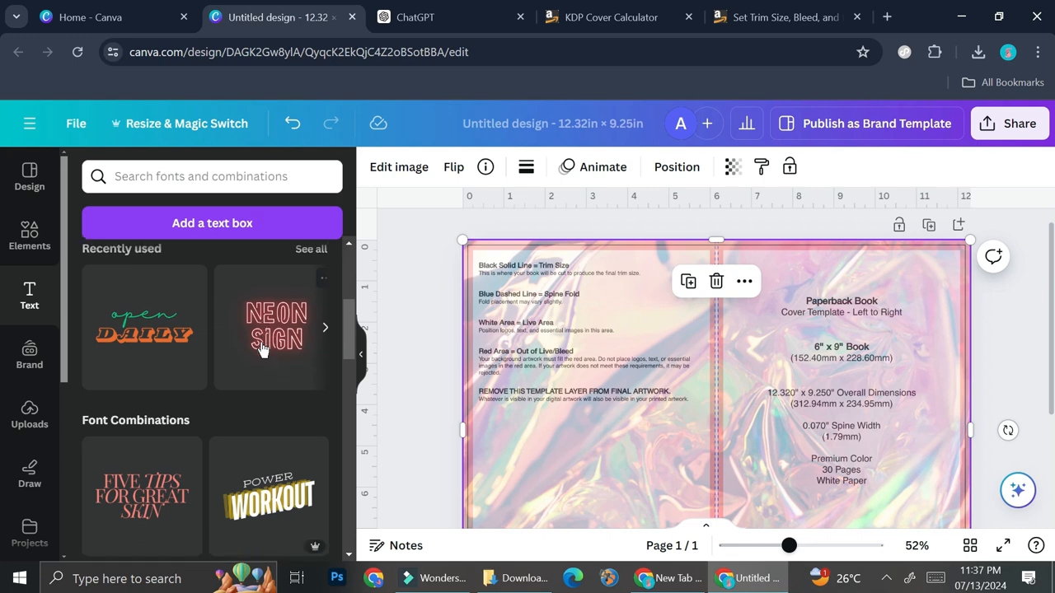
pyautogui.scroll(4, 261, 346)
pyautogui.scroll(-3, 202, 424)
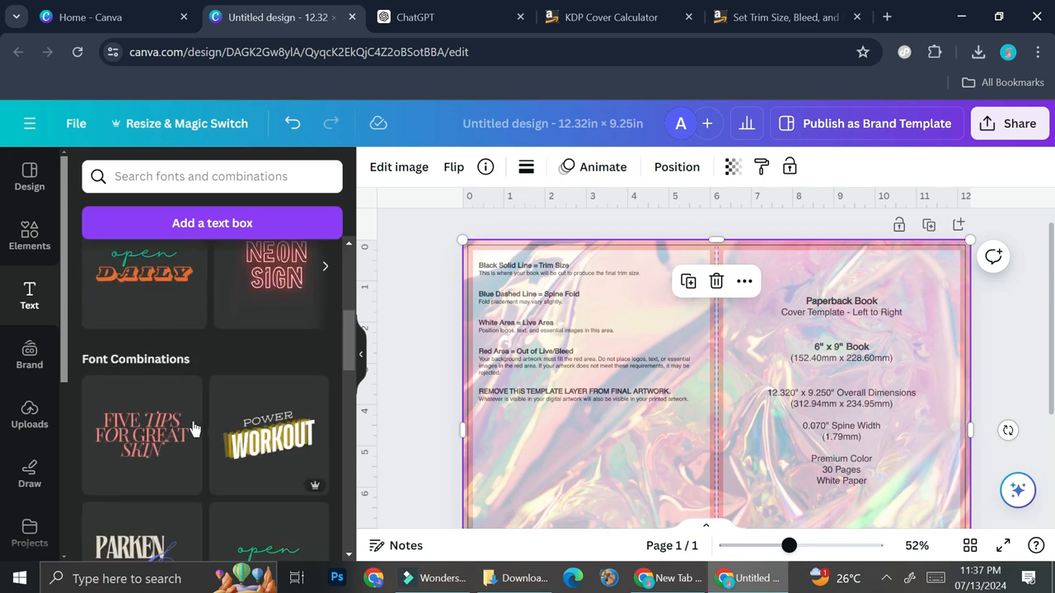
pyautogui.scroll(-3, 206, 418)
pyautogui.scroll(-5, 206, 419)
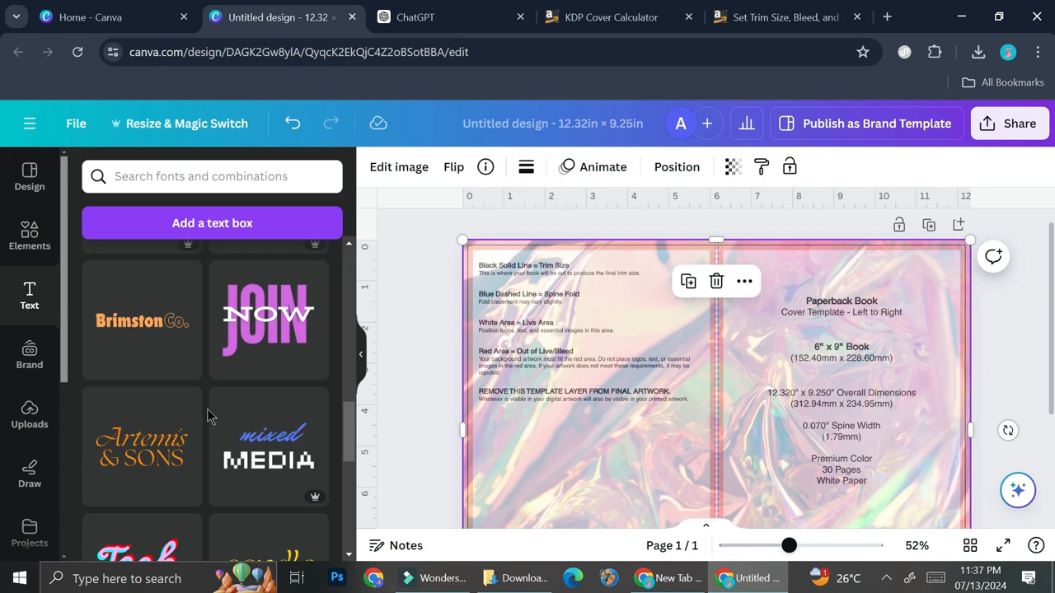
pyautogui.scroll(-1, 208, 416)
pyautogui.scroll(-3, 208, 417)
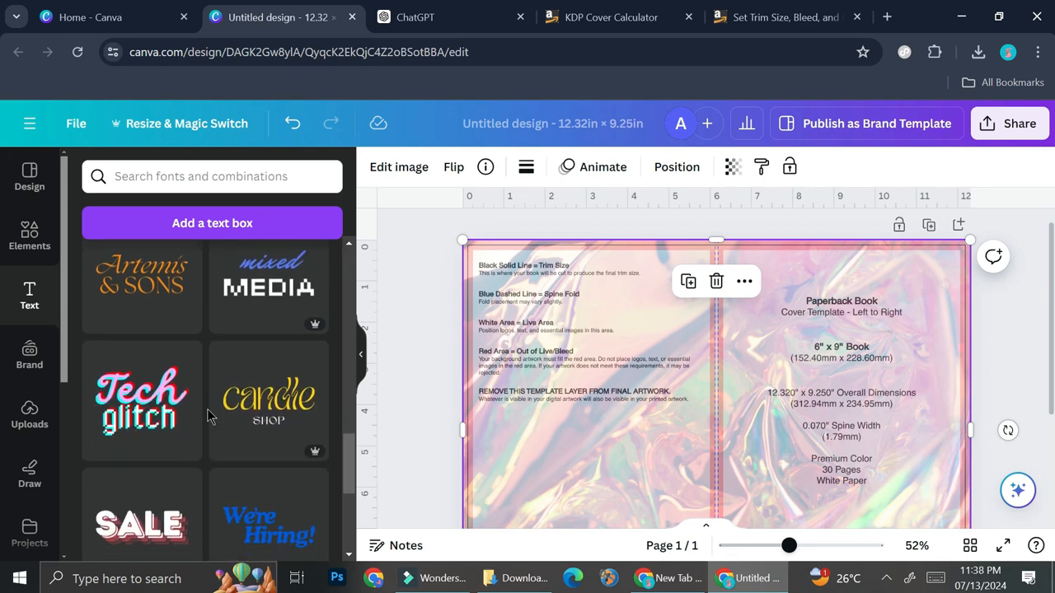
pyautogui.scroll(-5, 210, 412)
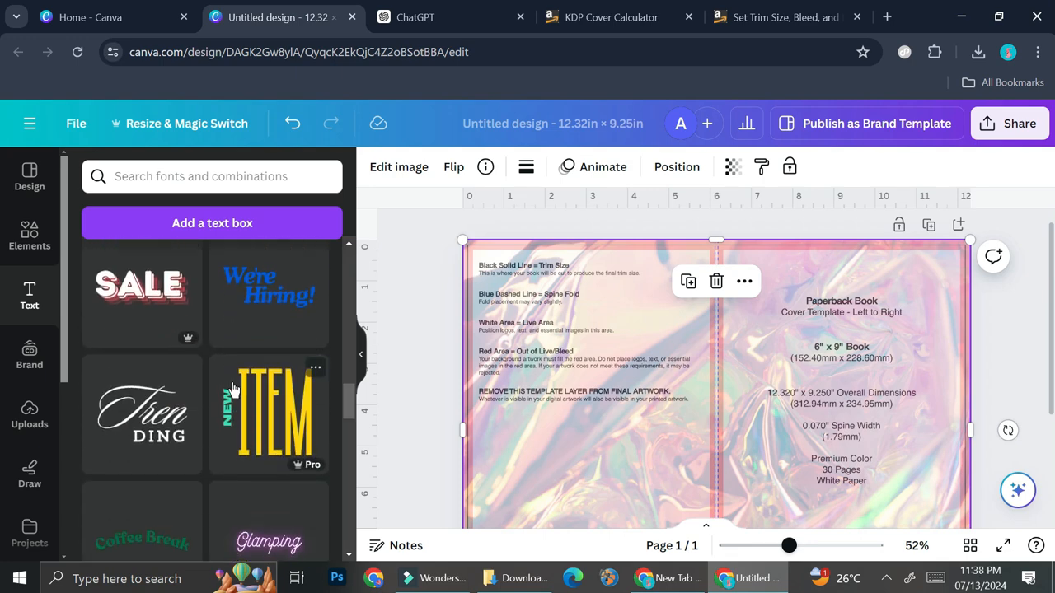
pyautogui.scroll(-1, 233, 388)
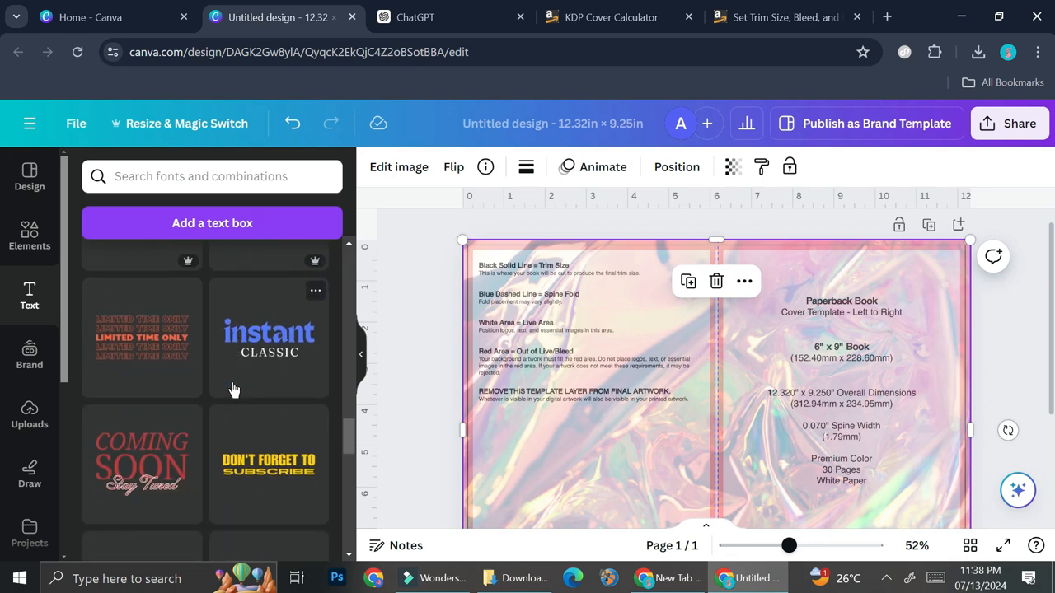
pyautogui.scroll(-1, 233, 389)
pyautogui.scroll(-3, 233, 389)
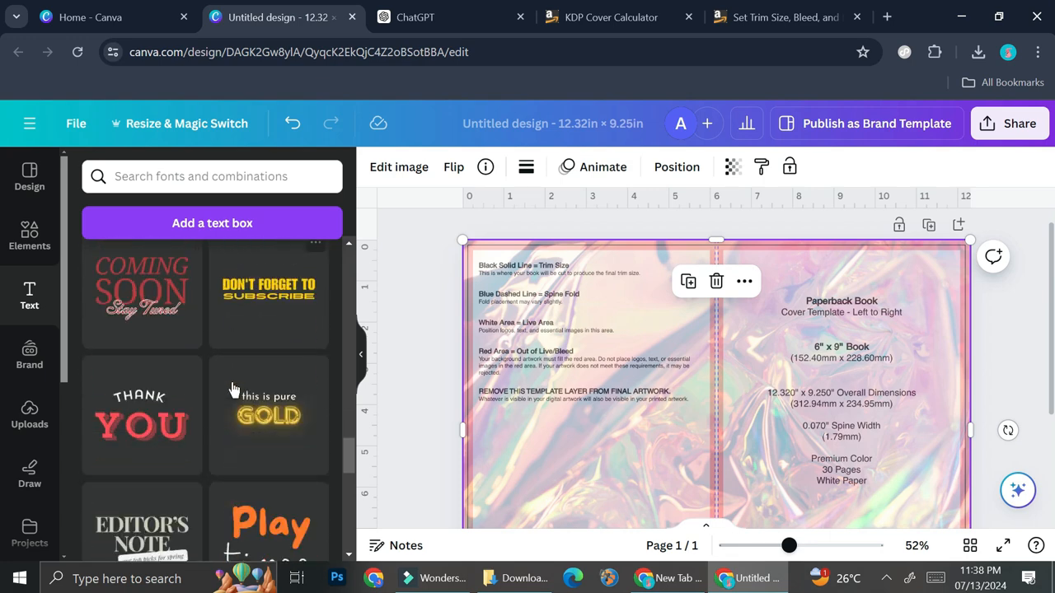
pyautogui.scroll(-3, 189, 383)
pyautogui.scroll(1, 140, 375)
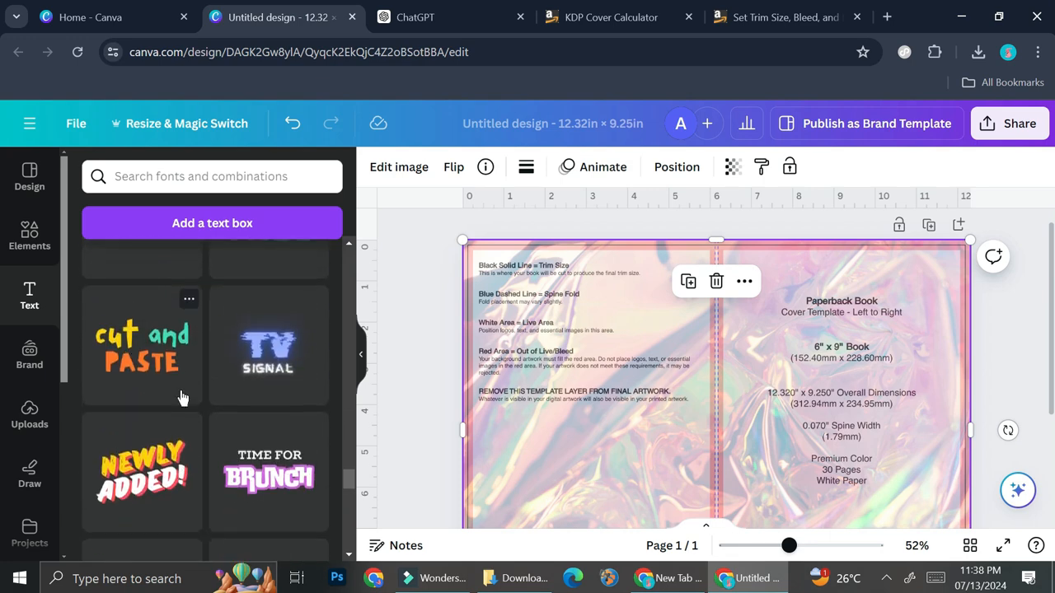
pyautogui.moveTo(140, 375); pyautogui.dragTo(885, 376)
pyautogui.moveTo(751, 465); pyautogui.dragTo(752, 466)
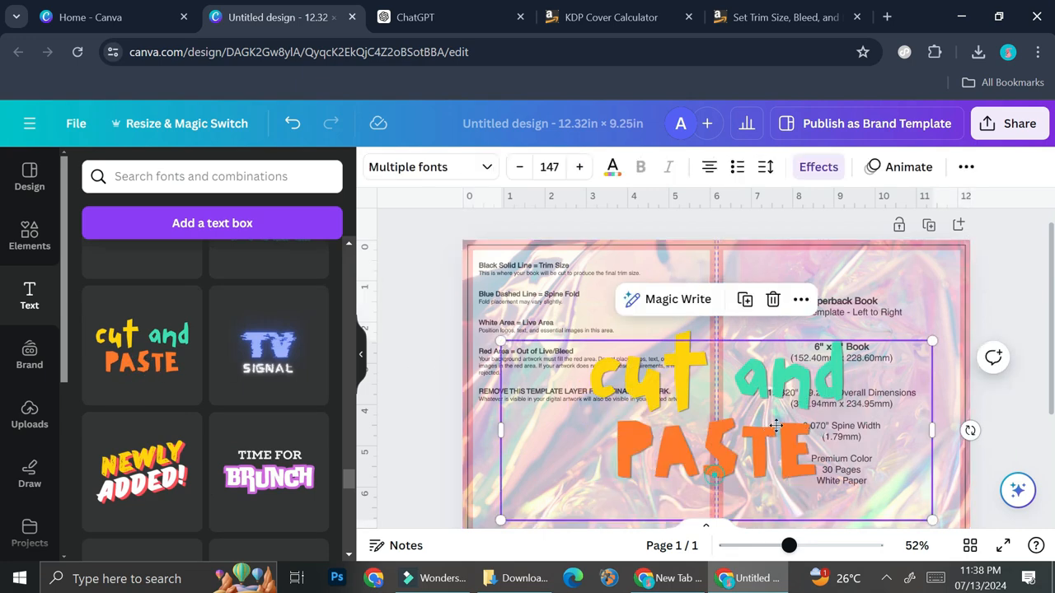
# Shrink the "cut and PASTE" text to size 61.2 and place it in the upper part of the front cover
pyautogui.moveTo(1020, 456); pyautogui.dragTo(806, 366)
pyautogui.moveTo(722, 322); pyautogui.dragTo(864, 333)
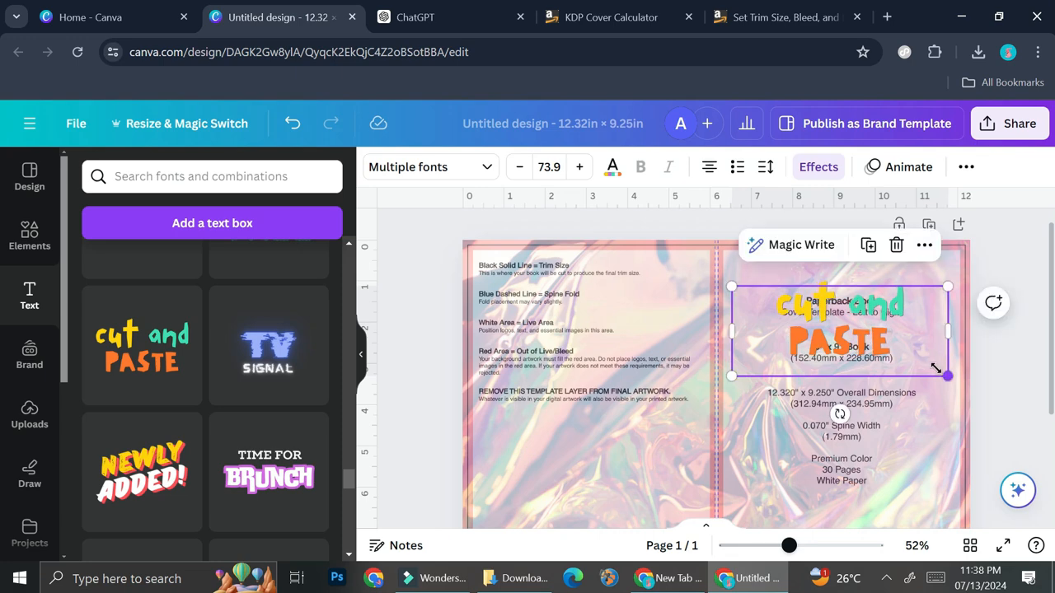
pyautogui.moveTo(946, 375); pyautogui.dragTo(928, 361)
pyautogui.moveTo(869, 332); pyautogui.dragTo(869, 325)
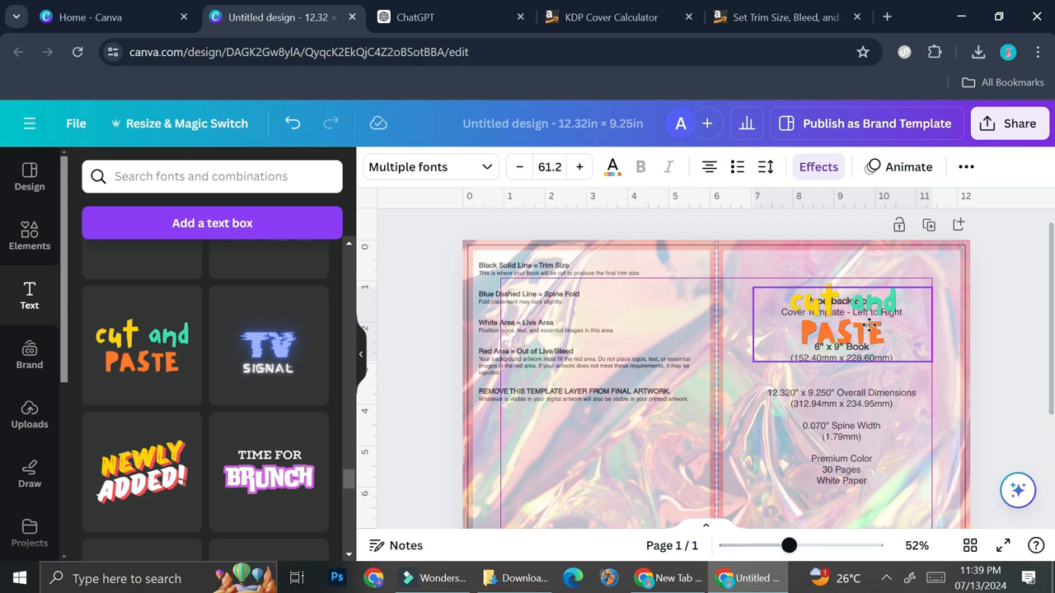
pyautogui.moveTo(869, 325); pyautogui.dragTo(869, 326)
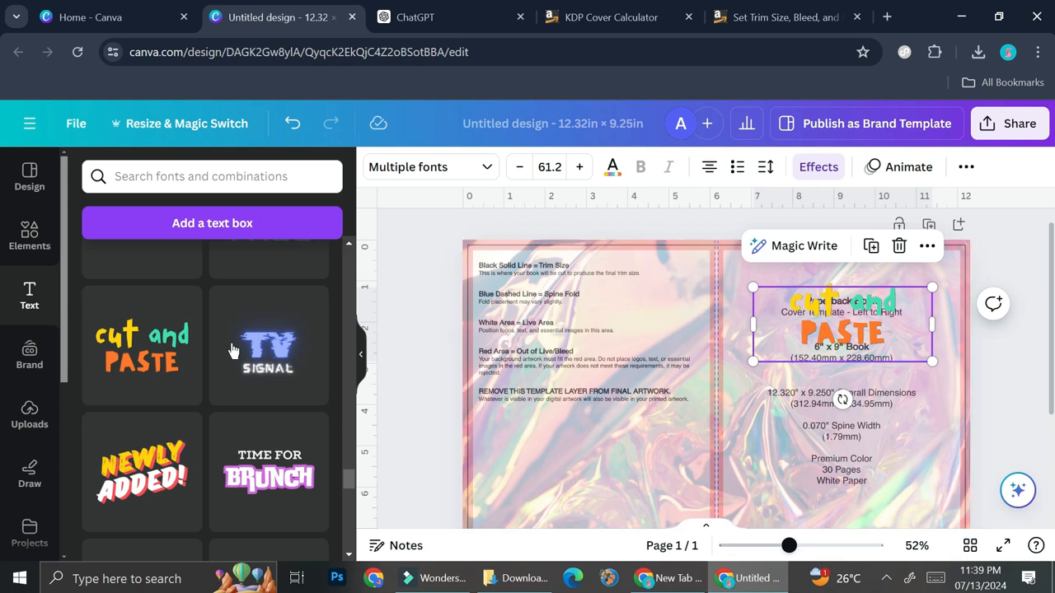
# Search the design elements for "paper" and show all matching graphics
pyautogui.click(16, 229)
pyautogui.click(289, 176)
pyautogui.write('paper')
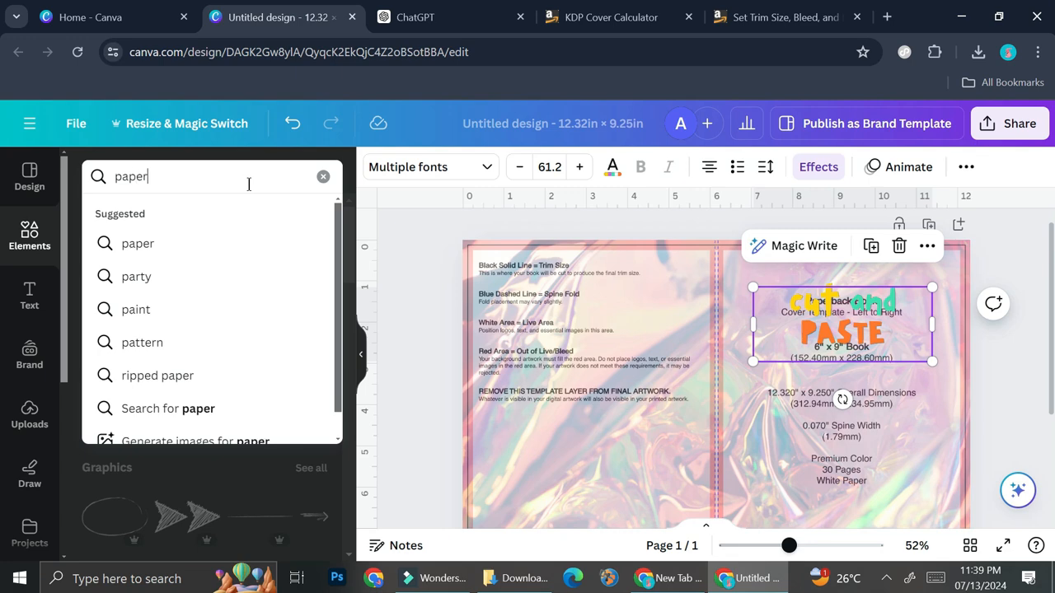
pyautogui.press('Return')
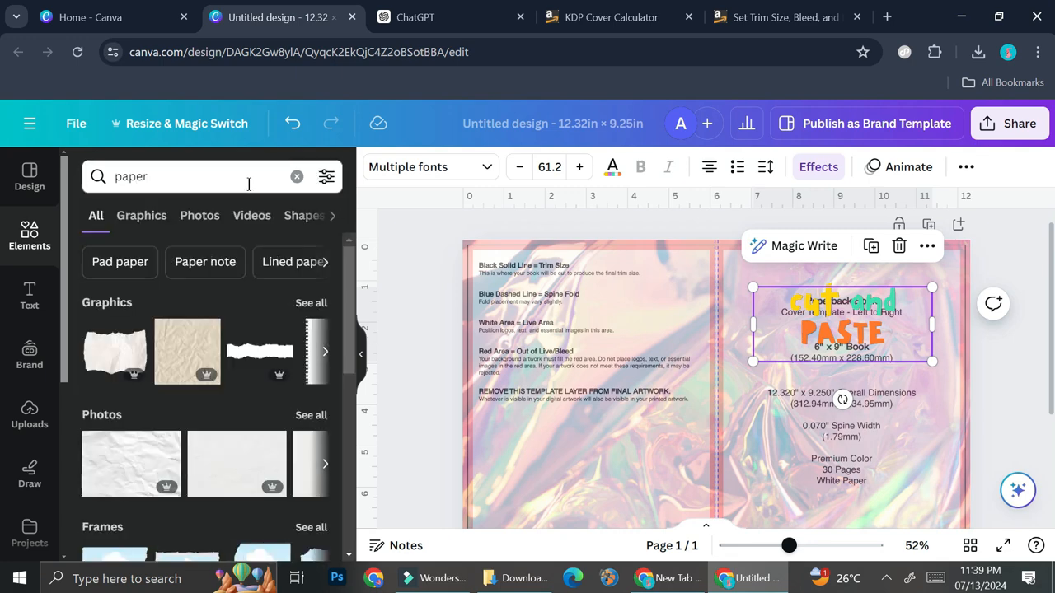
pyautogui.click(302, 303)
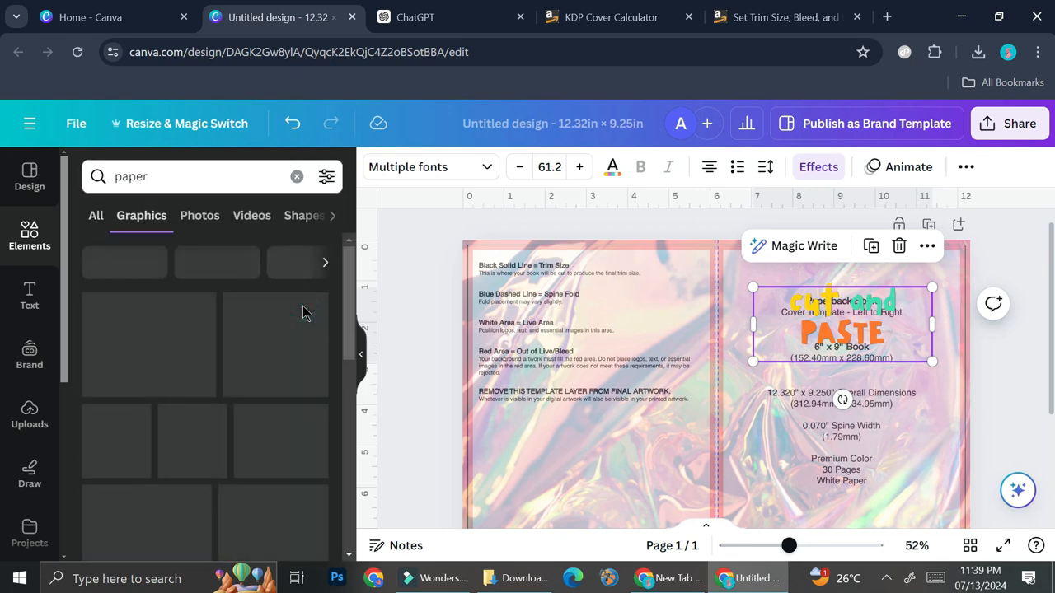
# Add the crumpled white paper graphic with the torn left edge and size and position it behind the front cover title text
pyautogui.scroll(-1, 273, 415)
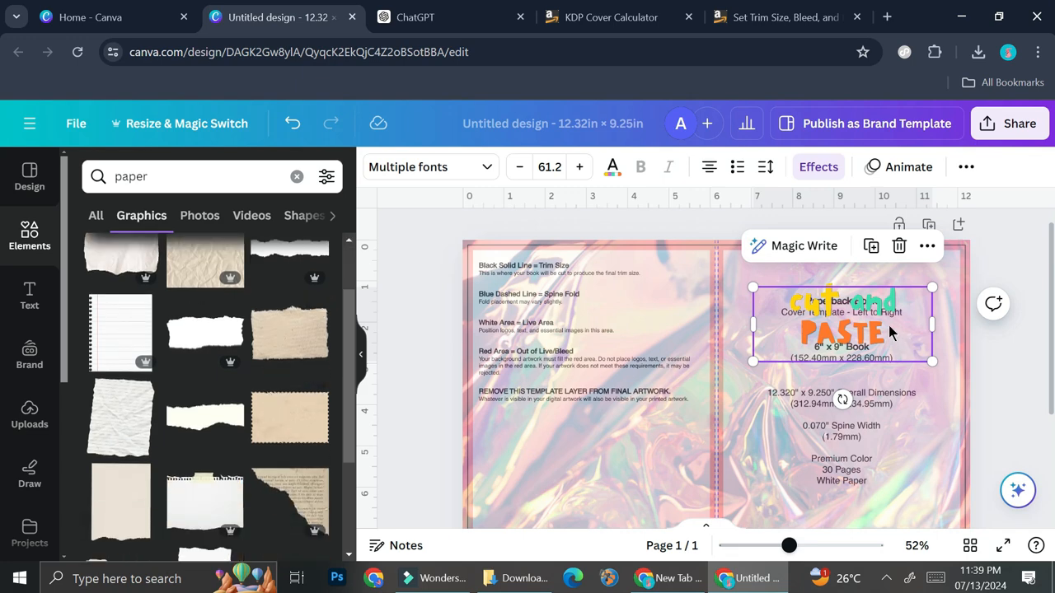
pyautogui.scroll(-2, 276, 353)
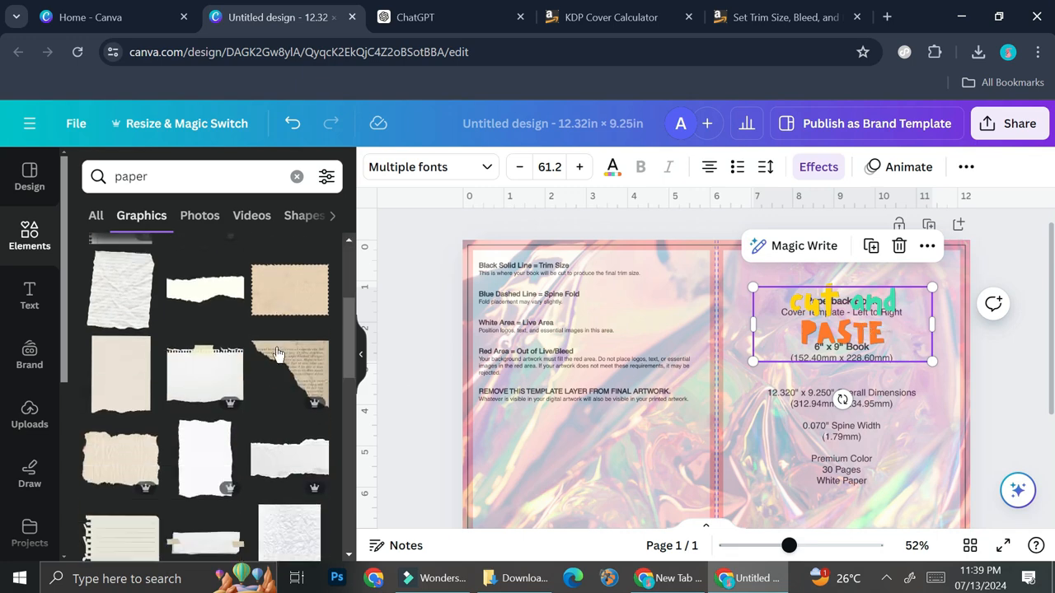
pyautogui.click(280, 346)
pyautogui.moveTo(570, 524); pyautogui.dragTo(793, 347)
pyautogui.moveTo(920, 294); pyautogui.dragTo(884, 301)
pyautogui.moveTo(842, 262); pyautogui.dragTo(845, 274)
pyautogui.click(843, 388)
# Replace the front cover text "cut and PASTE" with the title "Heal your inner child" on two lines
pyautogui.click(842, 330)
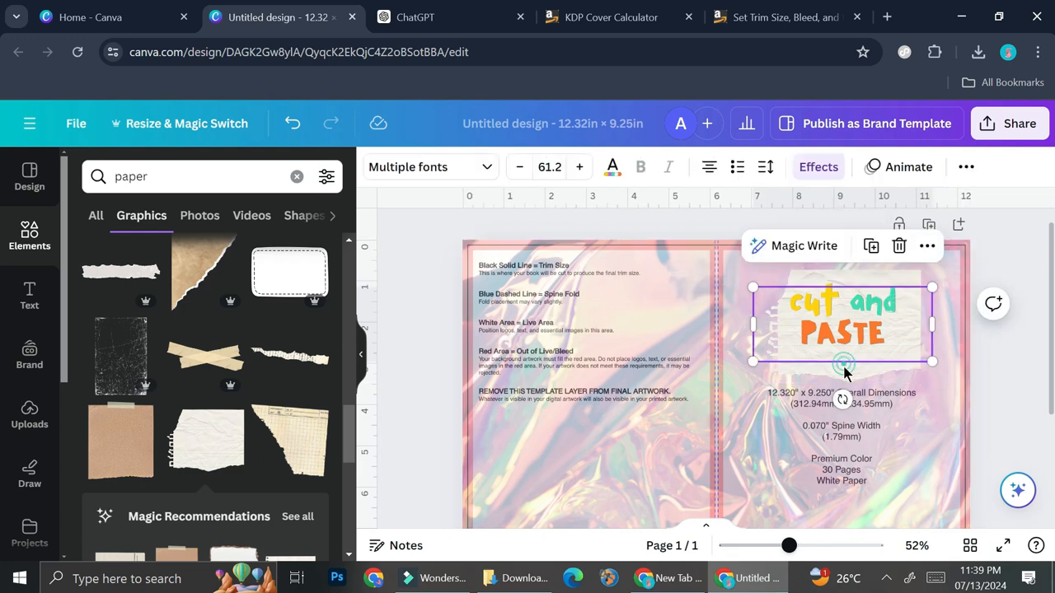
pyautogui.click(841, 377)
pyautogui.doubleClick(880, 330)
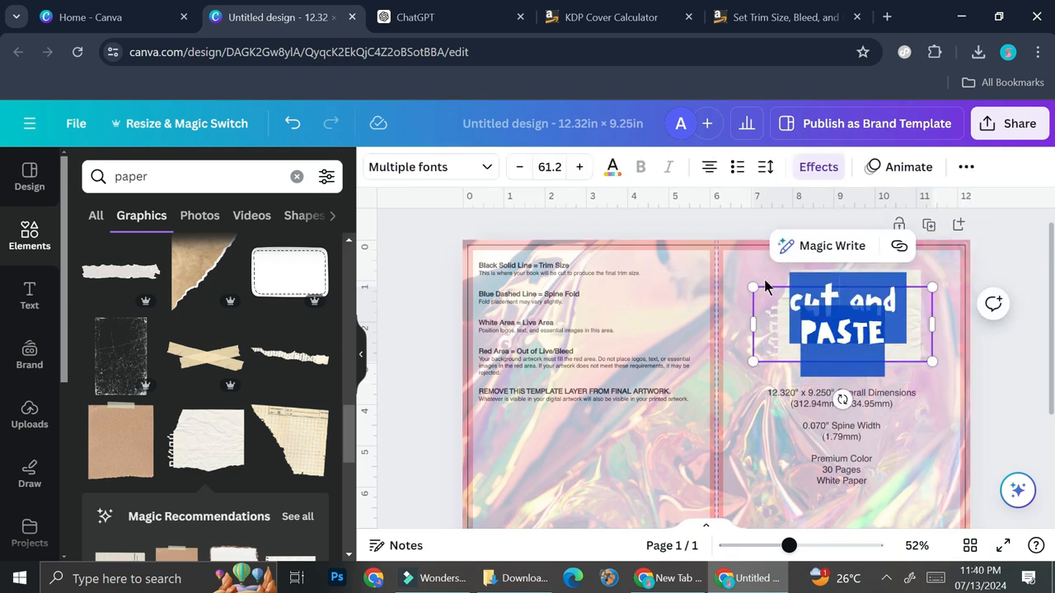
pyautogui.doubleClick(826, 296)
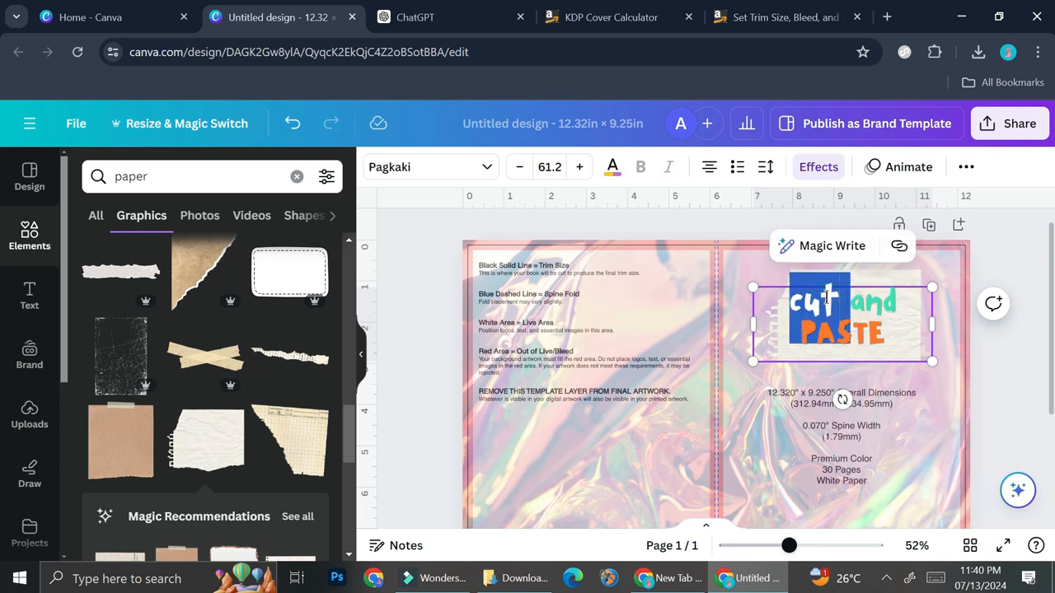
pyautogui.write('HHea')
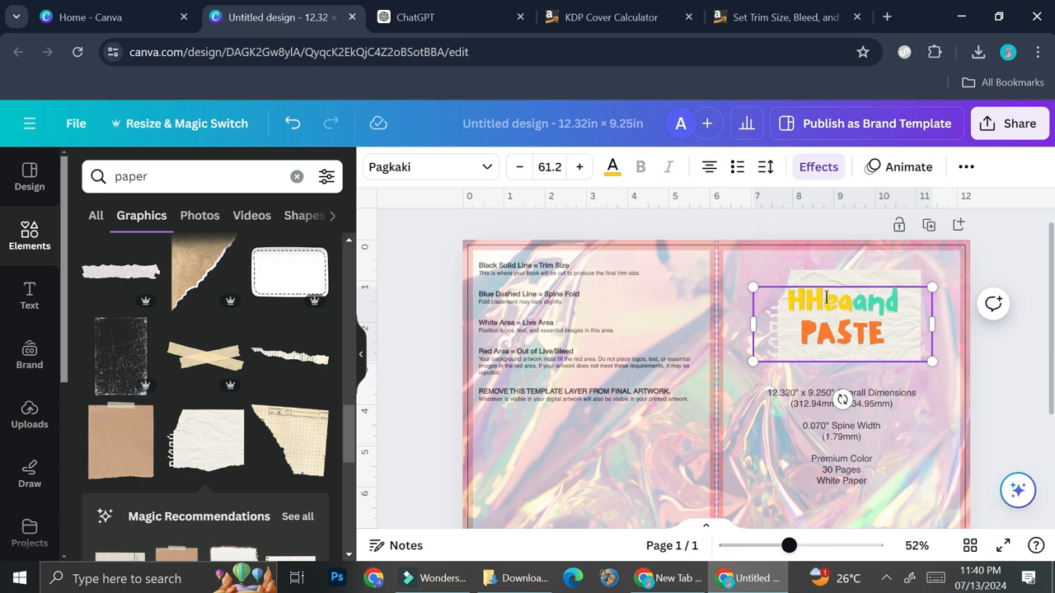
pyautogui.write('l your')
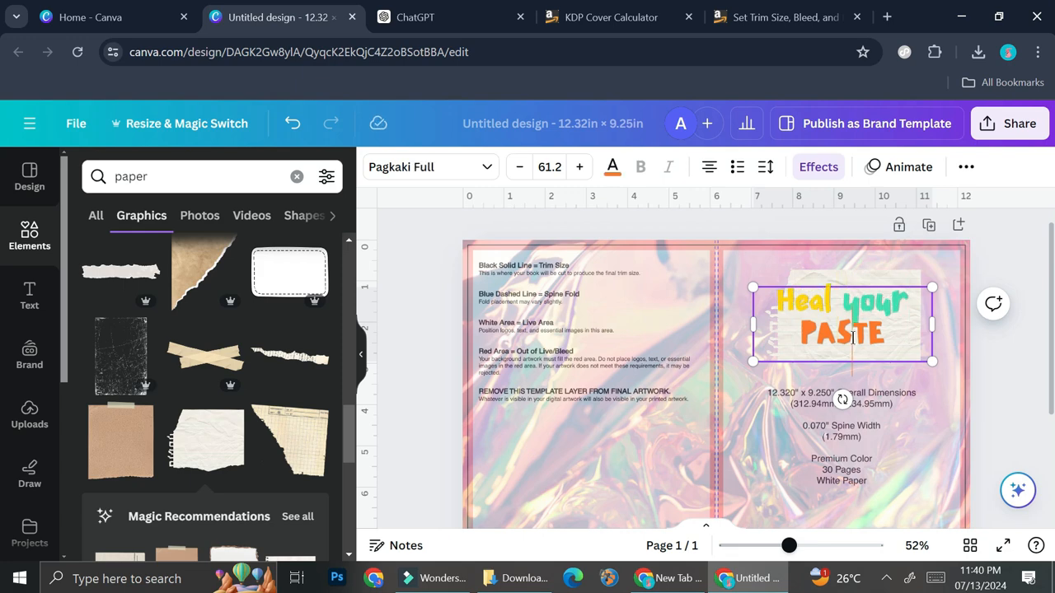
pyautogui.doubleClick(852, 335)
pyautogui.write('inner child')
# Recolour the word "child" in the front cover title with the dusty pink taken from the background photo's colours
pyautogui.doubleClick(856, 333)
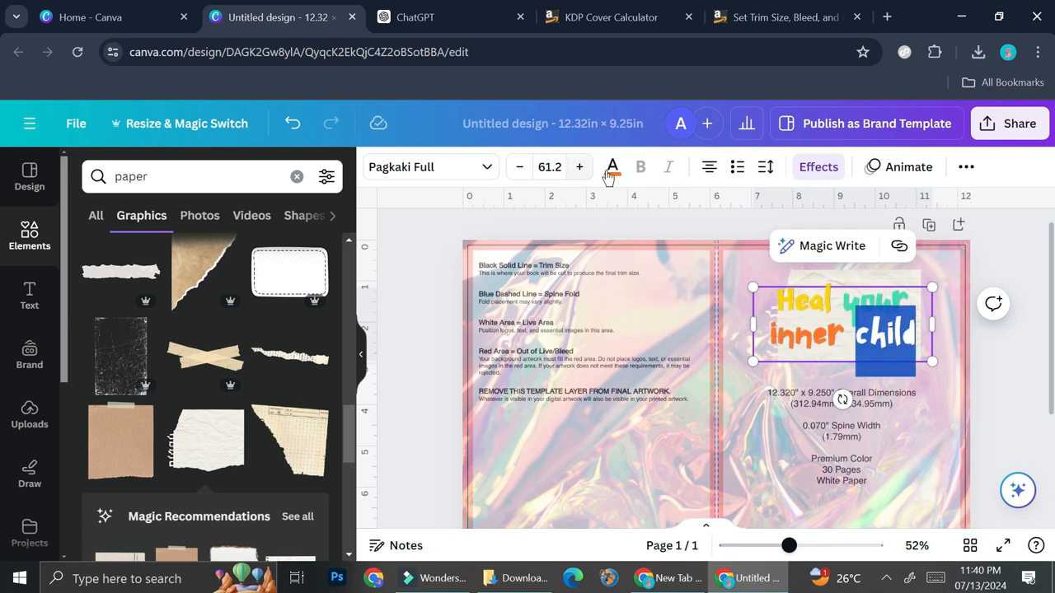
pyautogui.click(613, 168)
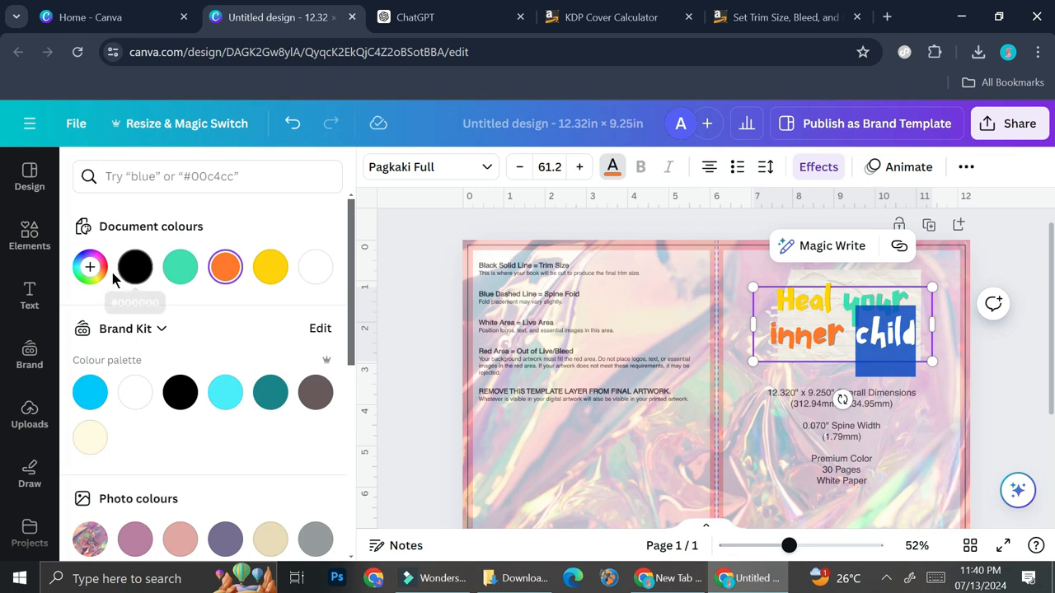
pyautogui.click(328, 272)
pyautogui.click(219, 539)
pyautogui.click(180, 539)
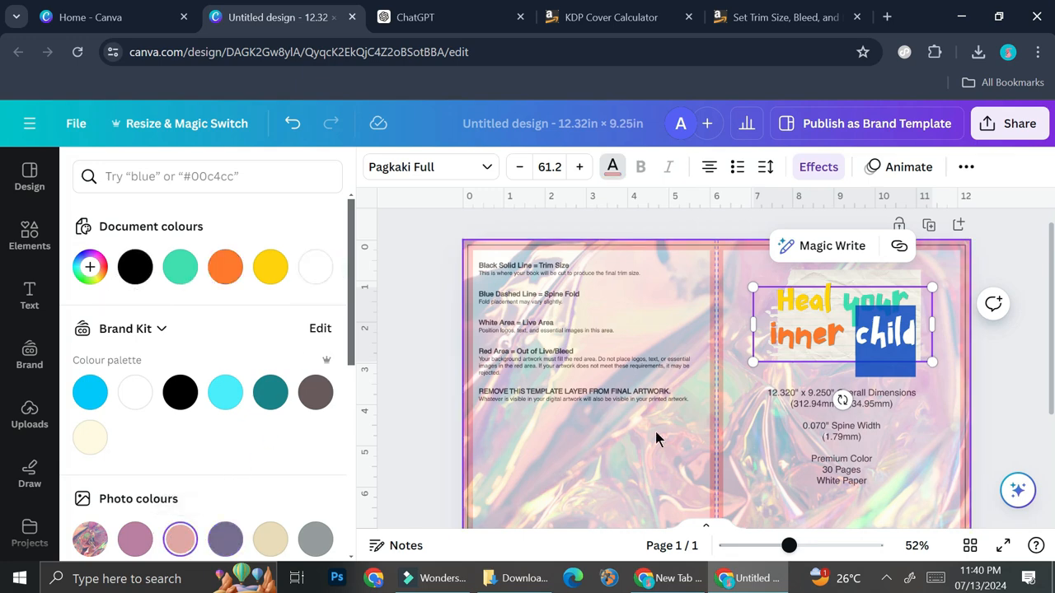
pyautogui.click(734, 430)
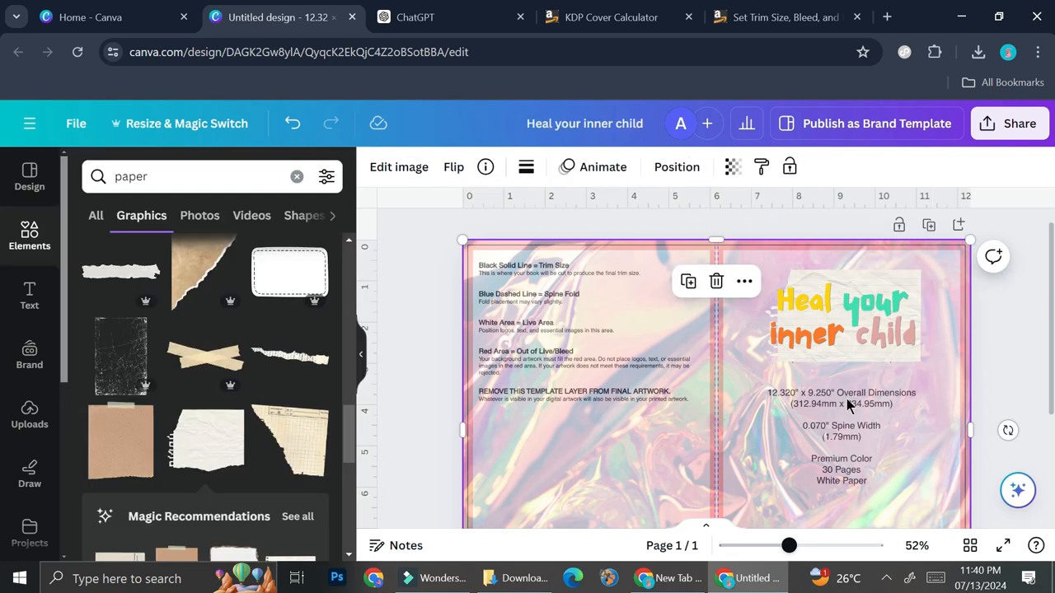
# Widen the crumpled paper graphic behind the title on both sides so it spans the title text
pyautogui.click(903, 279)
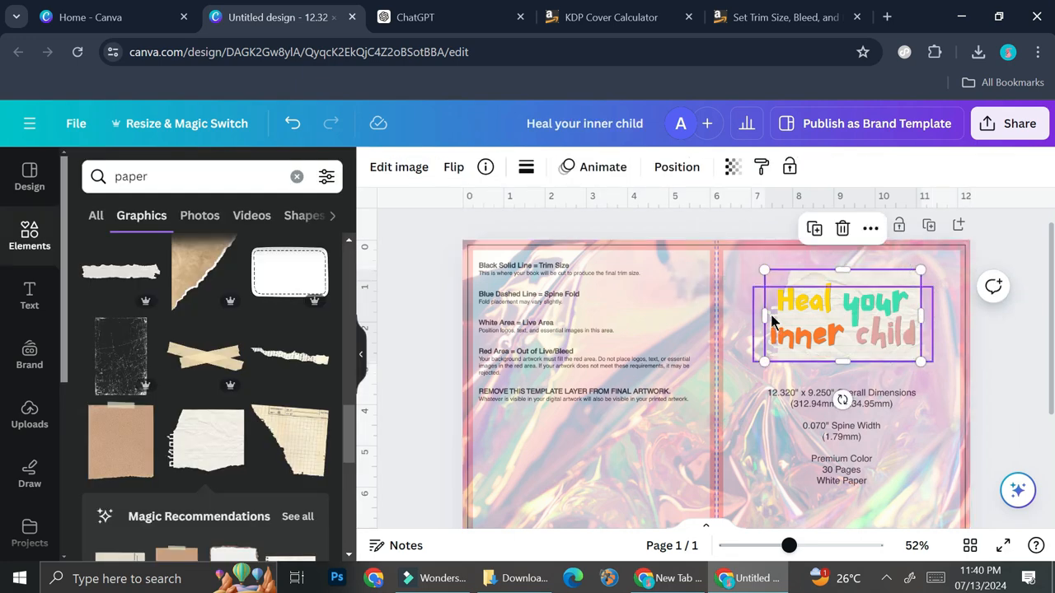
pyautogui.moveTo(766, 314); pyautogui.dragTo(746, 313)
pyautogui.moveTo(920, 314); pyautogui.dragTo(926, 313)
pyautogui.scroll(-2, 926, 313)
pyautogui.scroll(2, 849, 327)
pyautogui.click(909, 434)
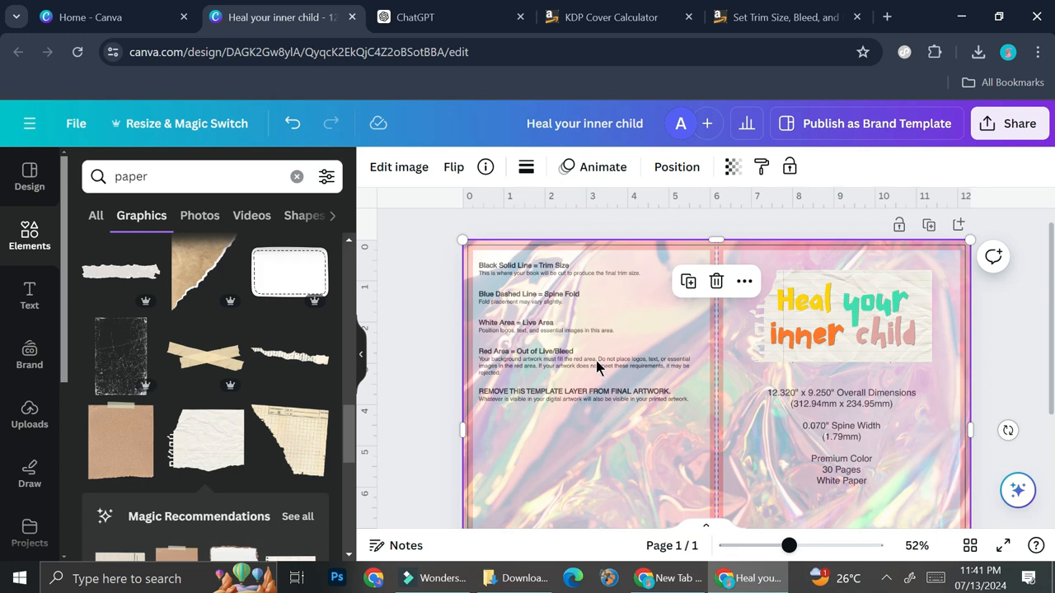
# Delete the KDP template guide layer from the cover artwork
pyautogui.scroll(-2, 875, 379)
pyautogui.scroll(2, 569, 350)
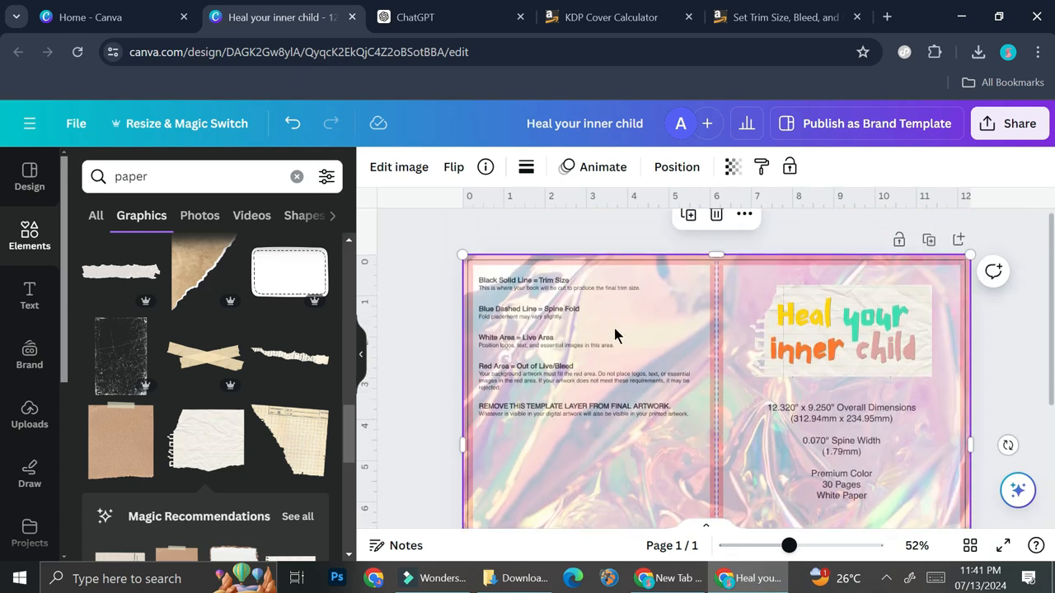
pyautogui.click(653, 359)
pyautogui.press('Delete')
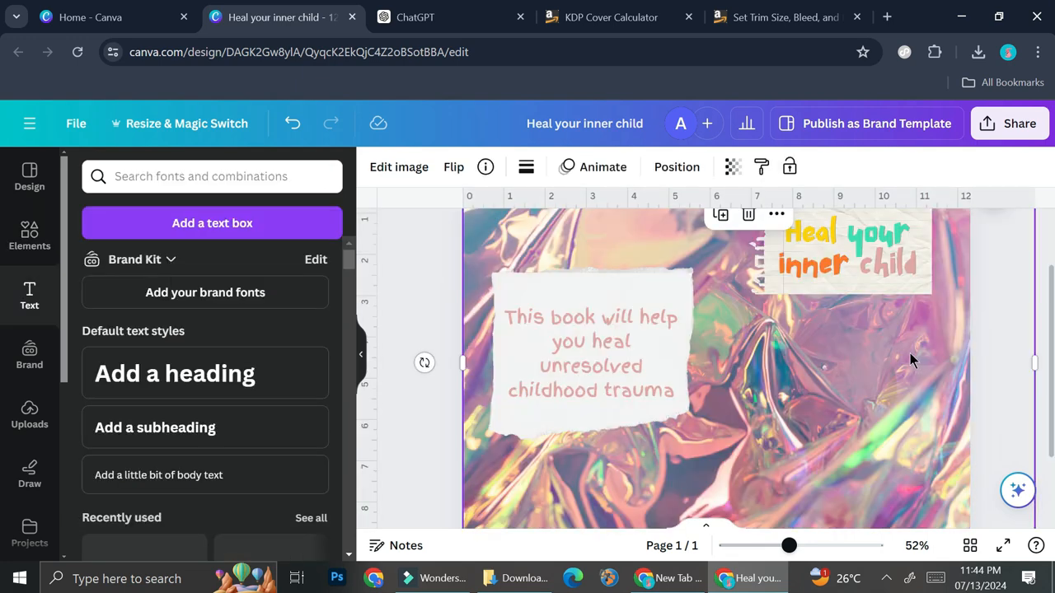
pyautogui.scroll(2, 909, 352)
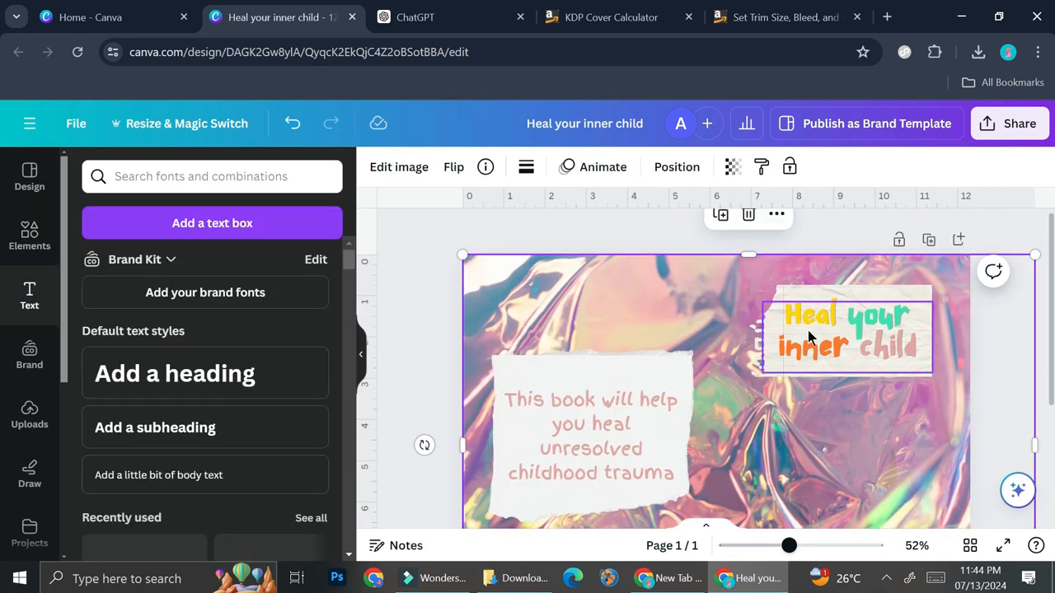
# Create a new custom-size design 6 in wide and 9 in high from the Canva home page
pyautogui.click(90, 17)
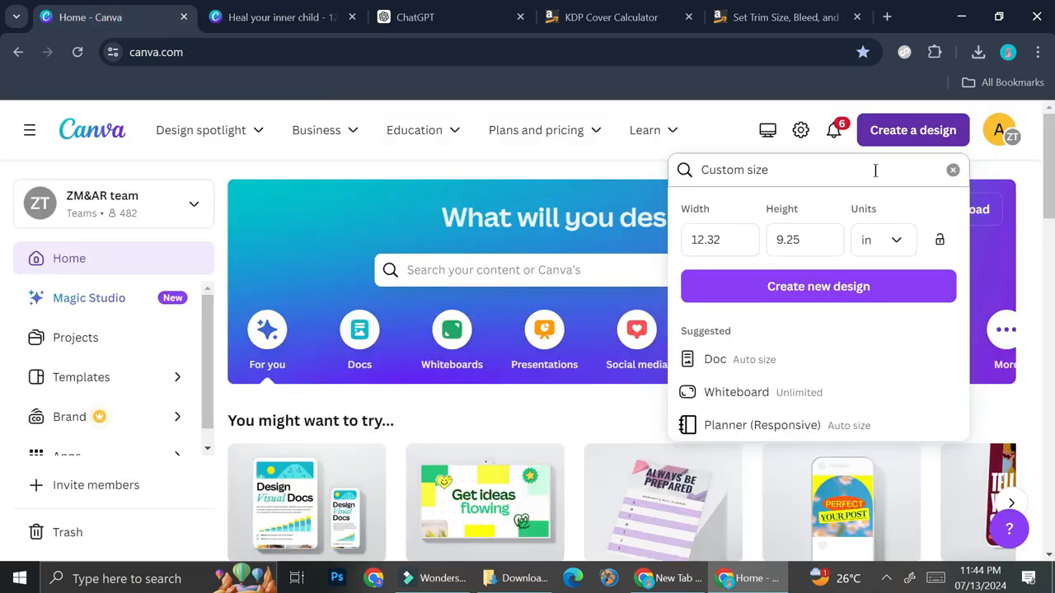
pyautogui.click(746, 240)
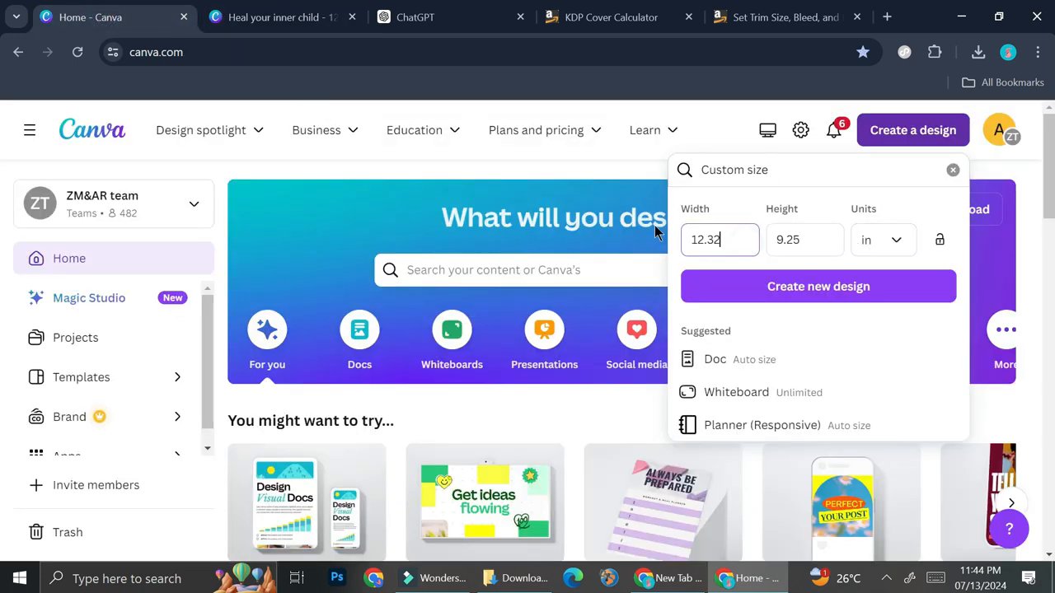
pyautogui.moveTo(741, 234); pyautogui.dragTo(687, 236)
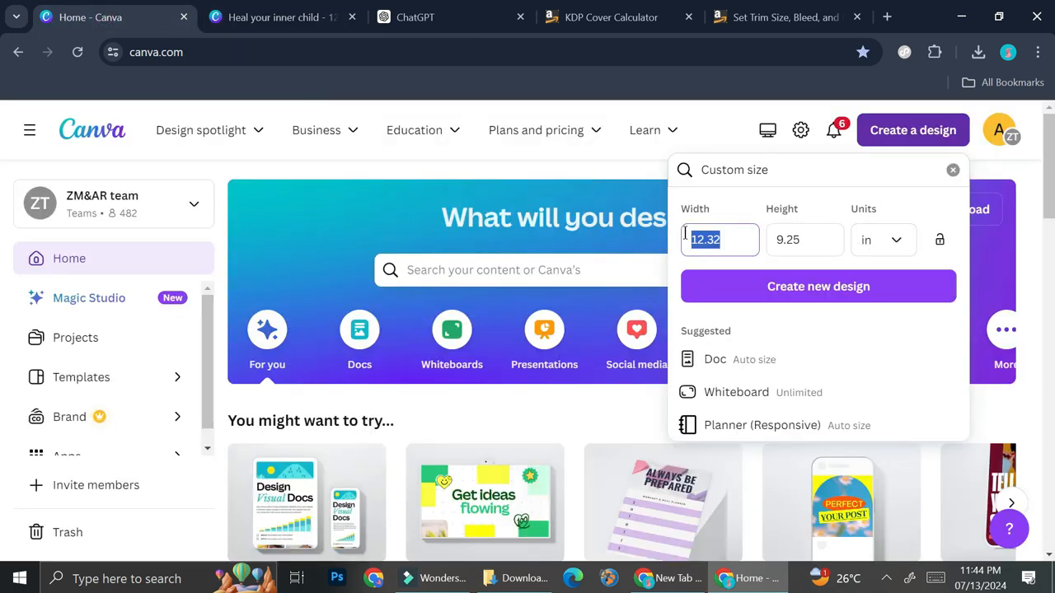
pyautogui.press('BackSpace')
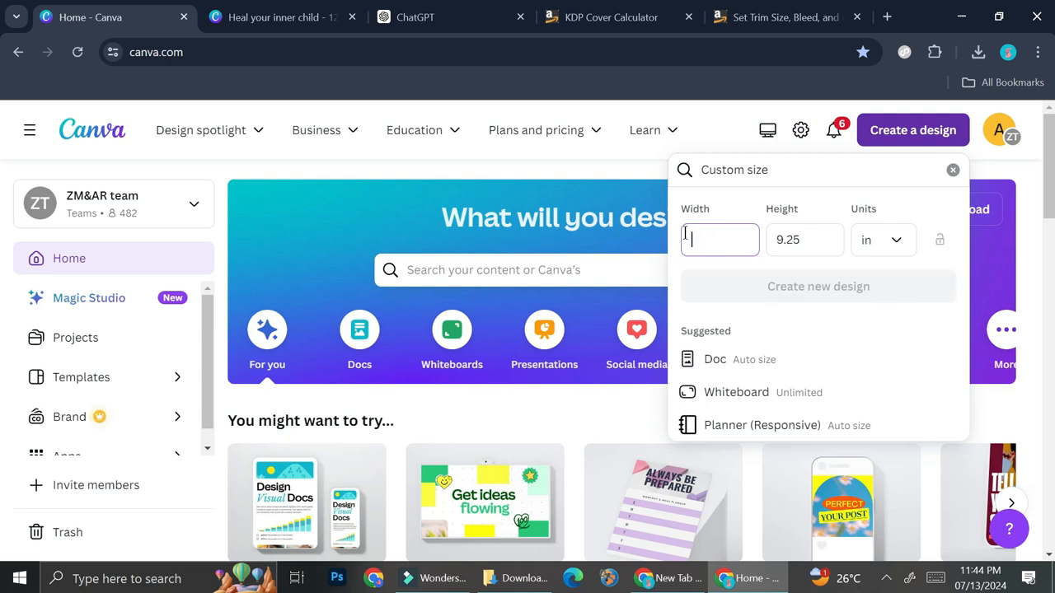
pyautogui.write('6')
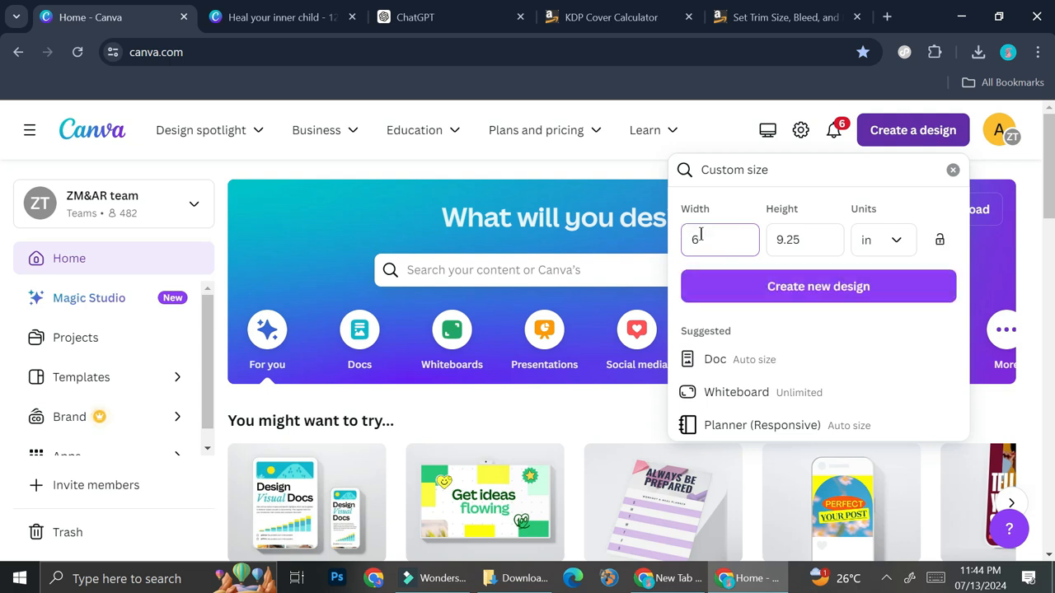
pyautogui.click(813, 241)
pyautogui.press('BackSpace')
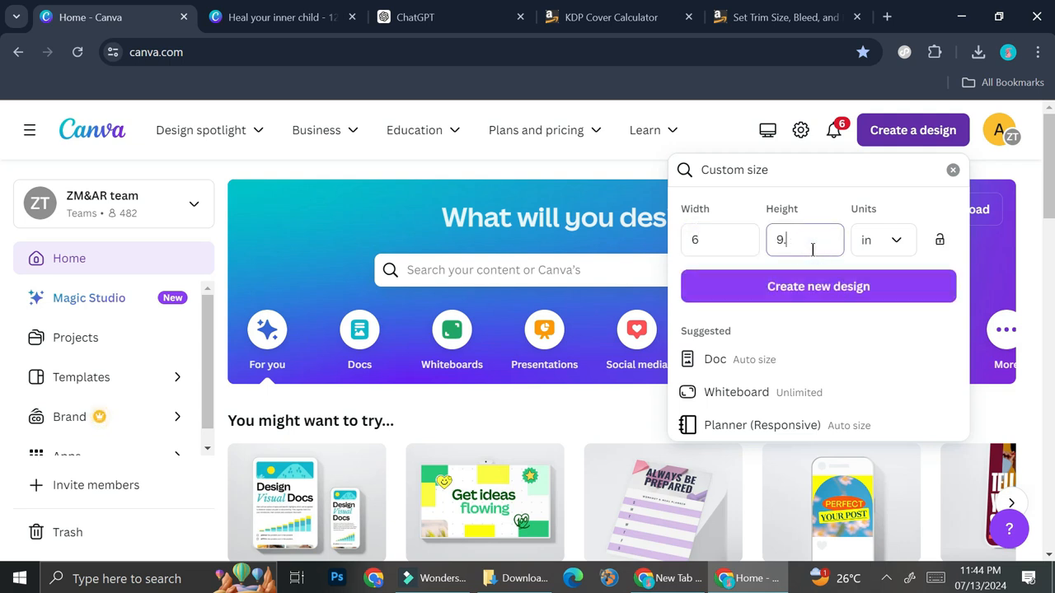
pyautogui.press('BackSpace')
pyautogui.click(800, 300)
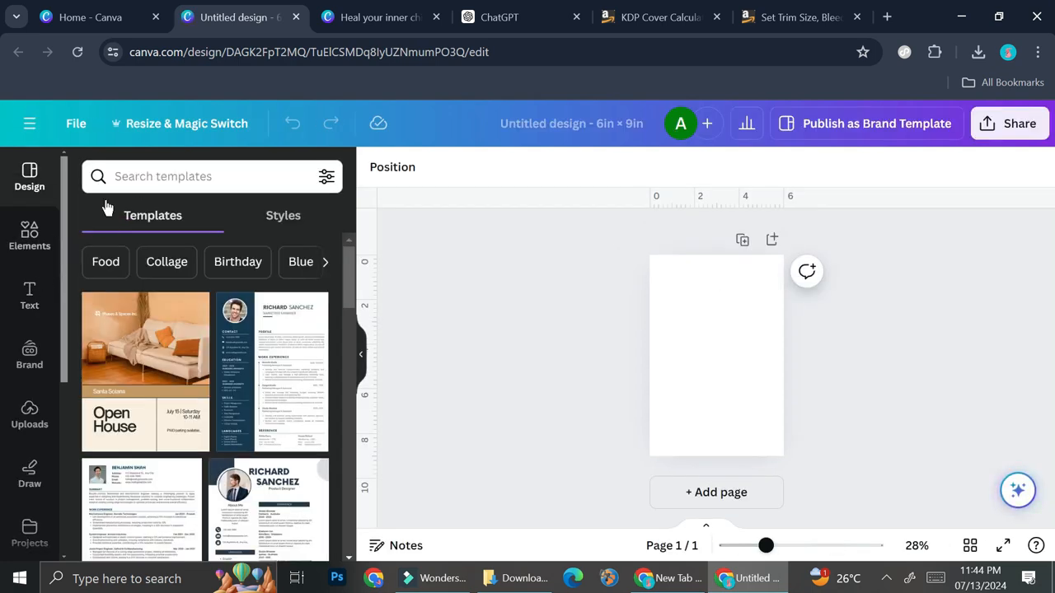
# Search the design templates for "Journals"
pyautogui.click(137, 176)
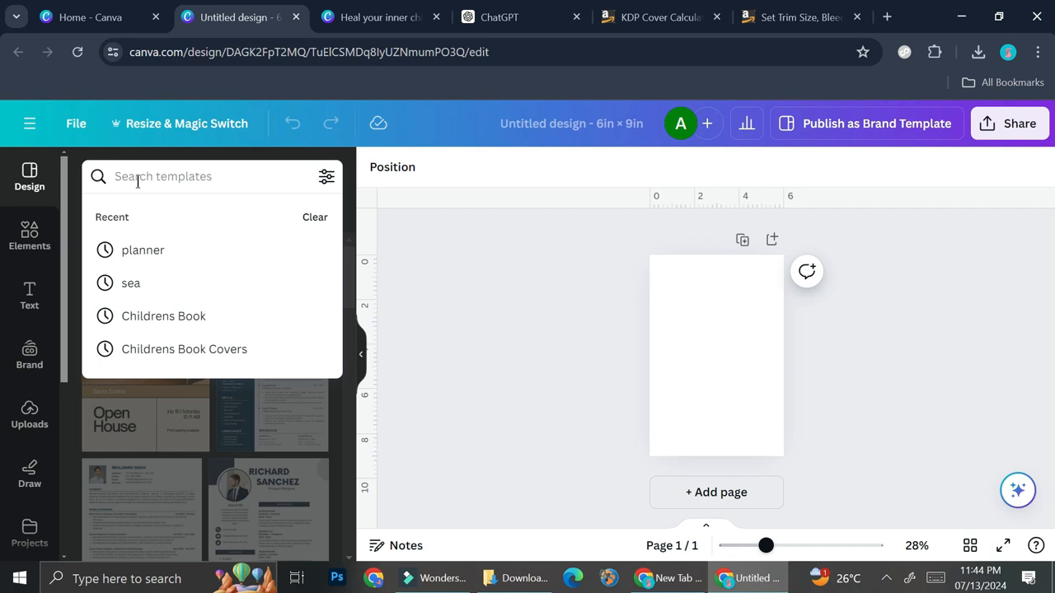
pyautogui.write('jou')
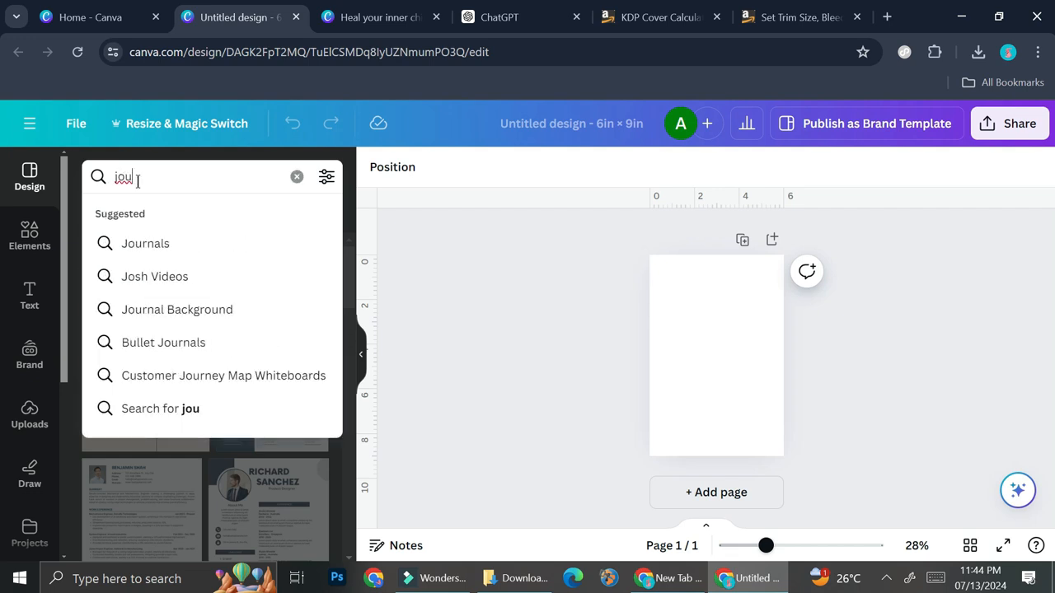
pyautogui.click(141, 242)
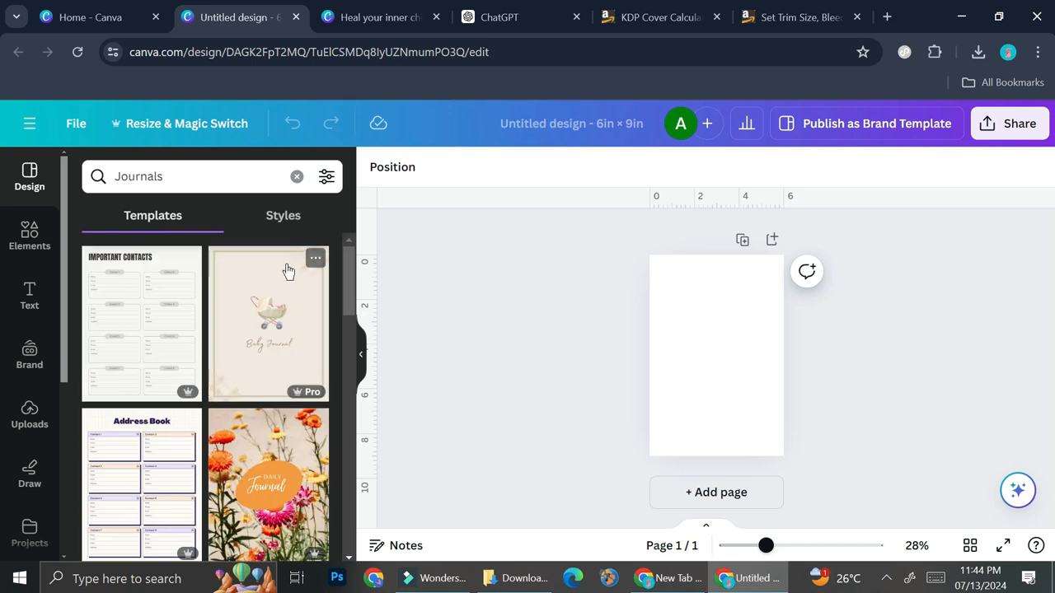
# Apply the "Pale Pink Watercolor Dream Journal Lined page" template to the blank page
pyautogui.scroll(-2, 253, 337)
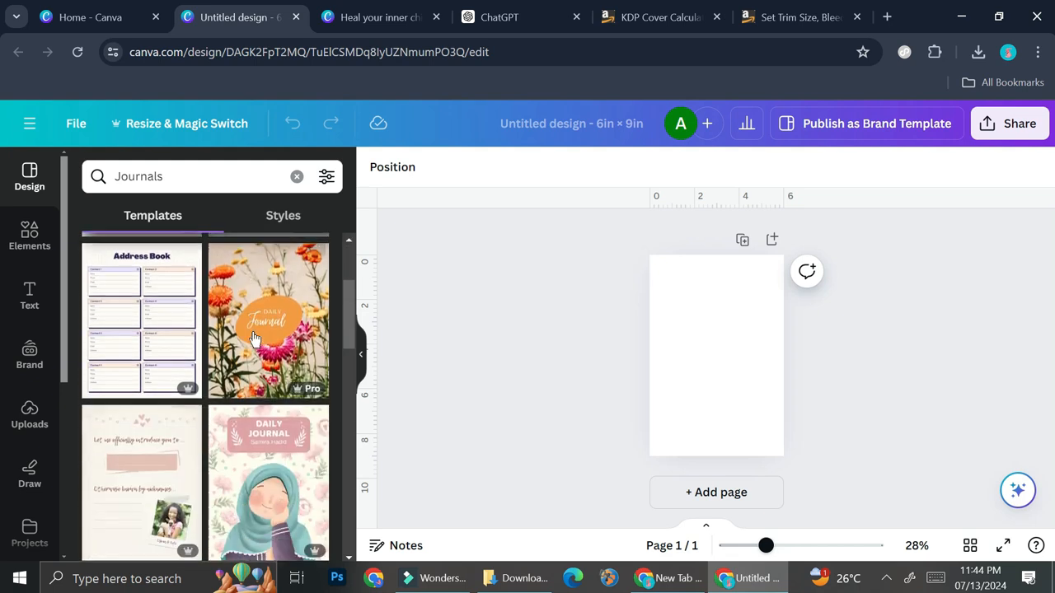
pyautogui.scroll(-1, 253, 337)
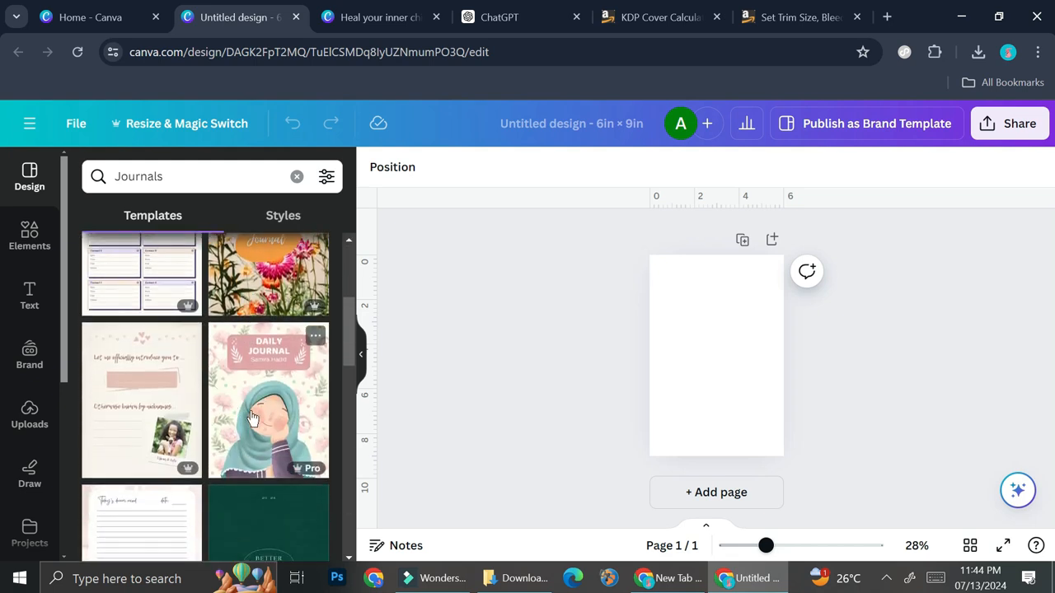
pyautogui.scroll(-2, 182, 400)
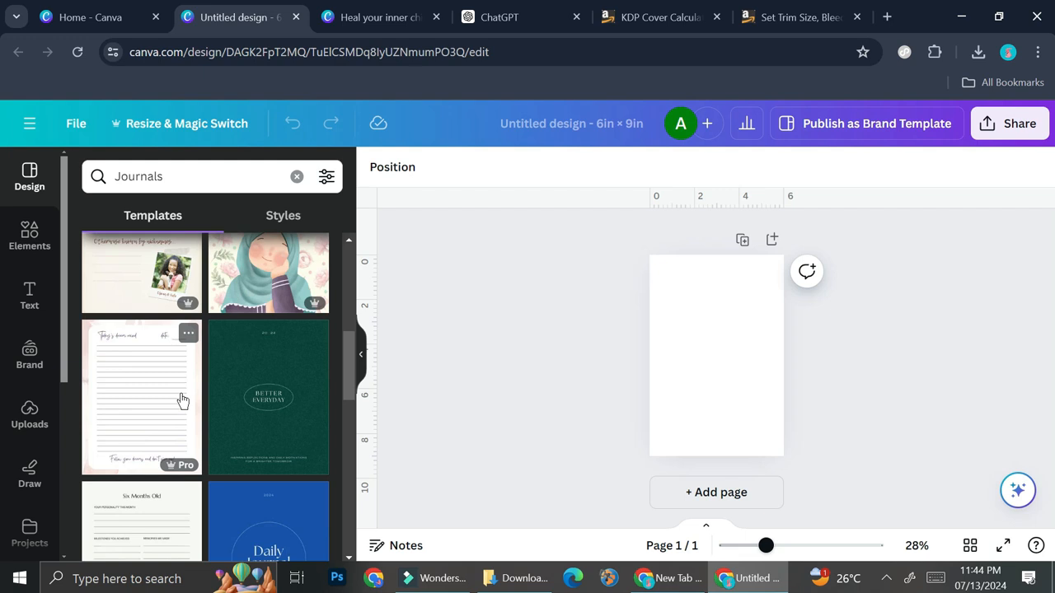
pyautogui.scroll(-1, 195, 377)
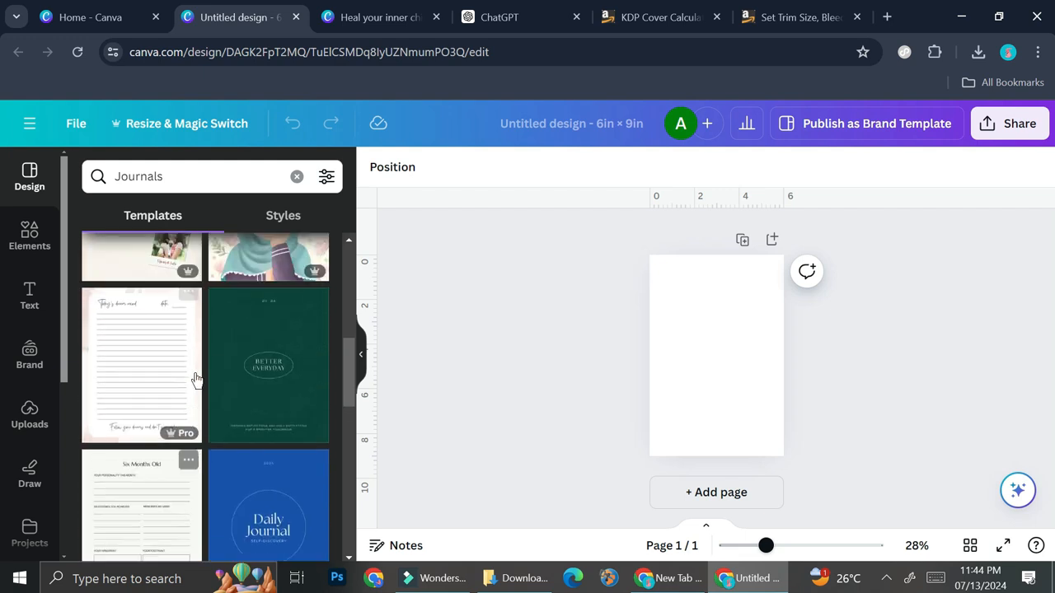
pyautogui.scroll(1, 196, 378)
pyautogui.click(145, 381)
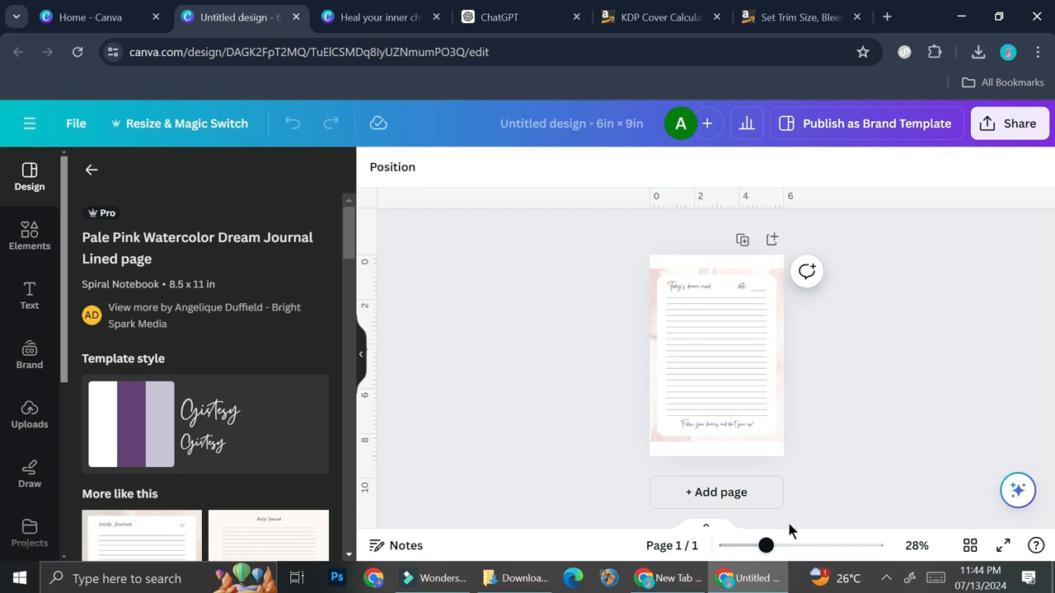
# Examine the journal page up close, from its heading and date line to the closing phrase and the background edges
pyautogui.click(717, 329)
pyautogui.scroll(5, 718, 326)
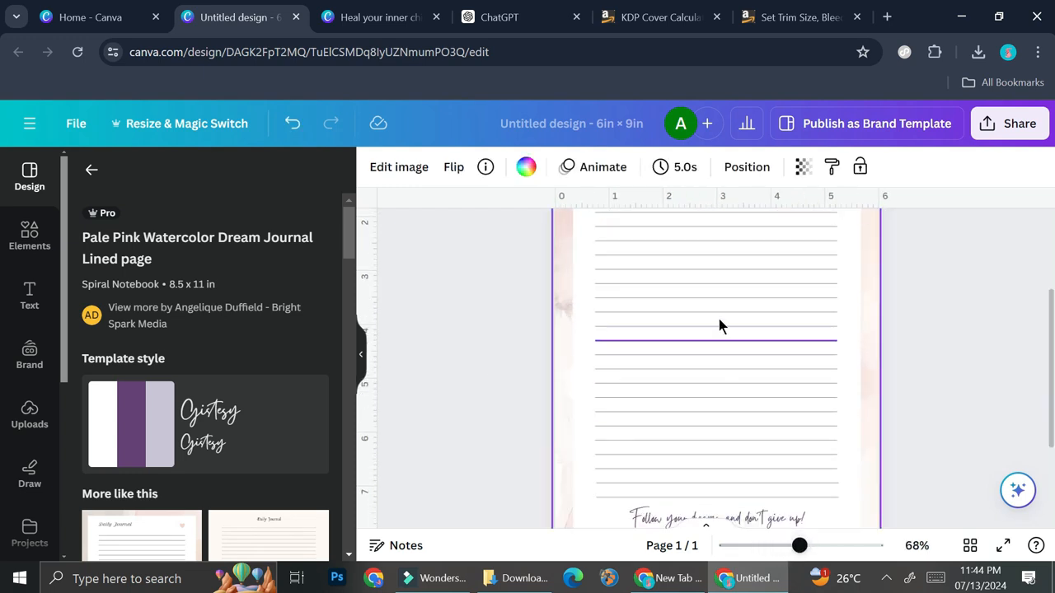
pyautogui.scroll(3, 718, 322)
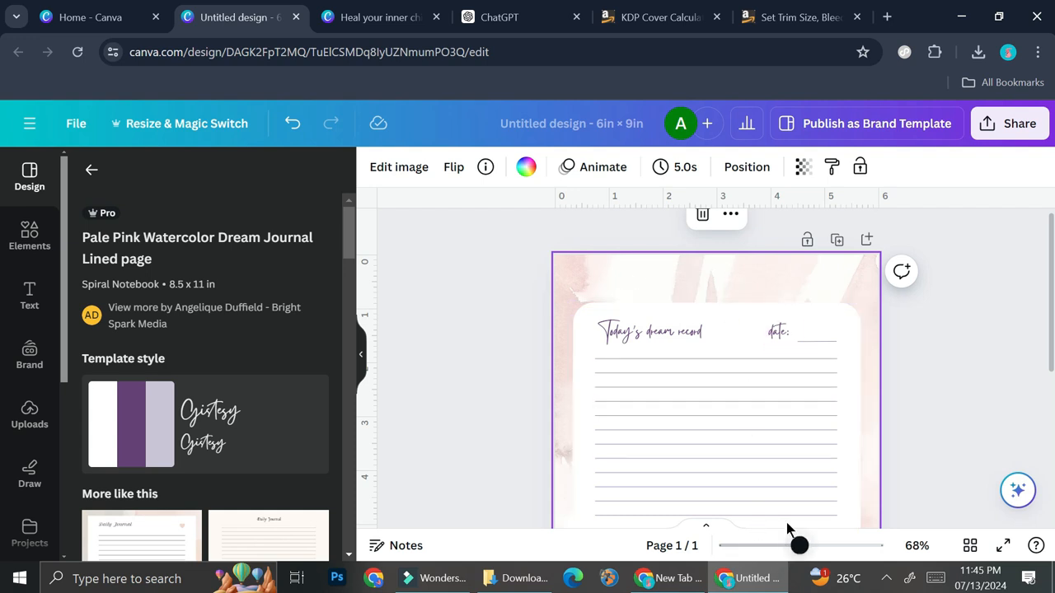
pyautogui.scroll(-2, 770, 411)
pyautogui.scroll(2, 716, 289)
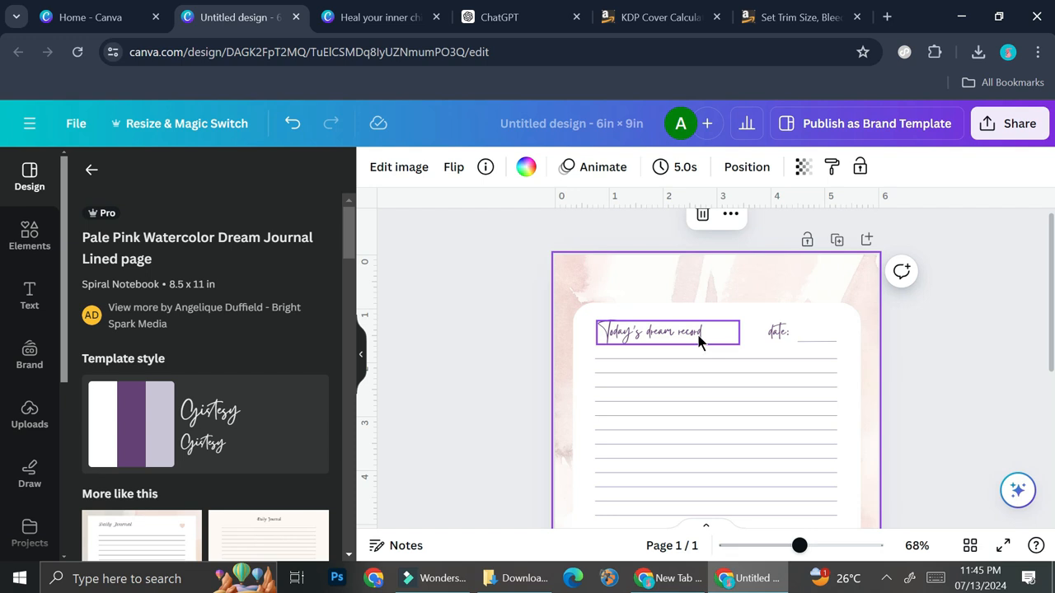
pyautogui.scroll(-7, 697, 338)
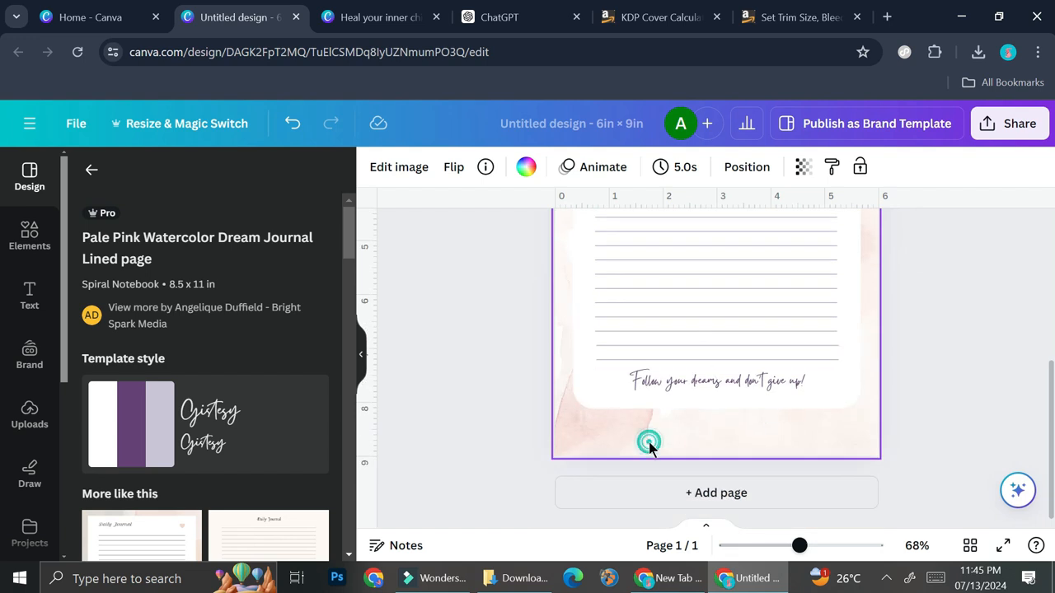
pyautogui.moveTo(649, 445); pyautogui.dragTo(555, 462)
pyautogui.scroll(7, 902, 354)
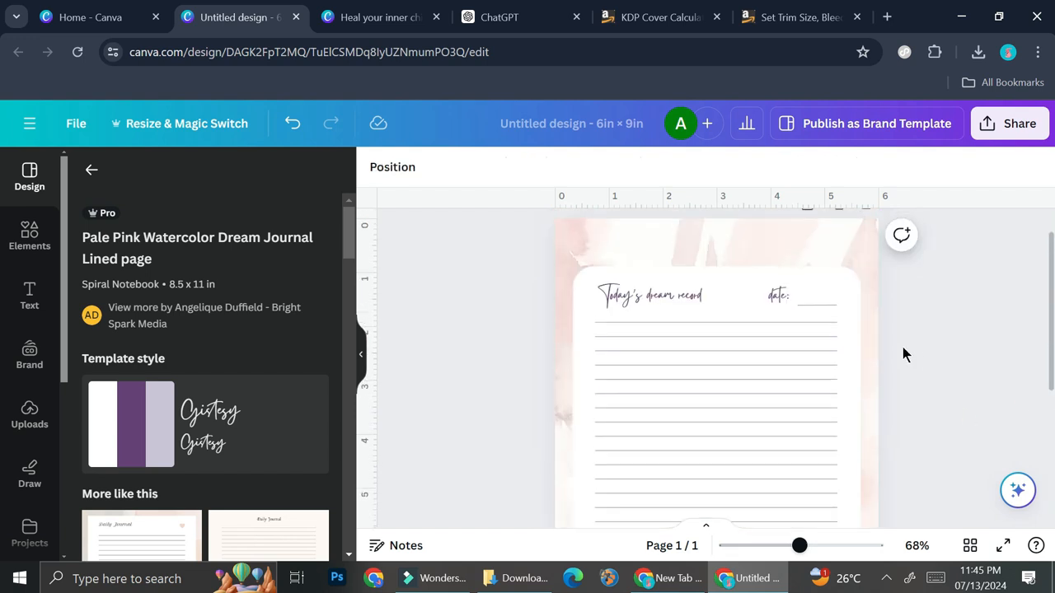
pyautogui.click(827, 248)
pyautogui.moveTo(785, 229); pyautogui.dragTo(980, 299)
pyautogui.click(980, 299)
pyautogui.click(850, 249)
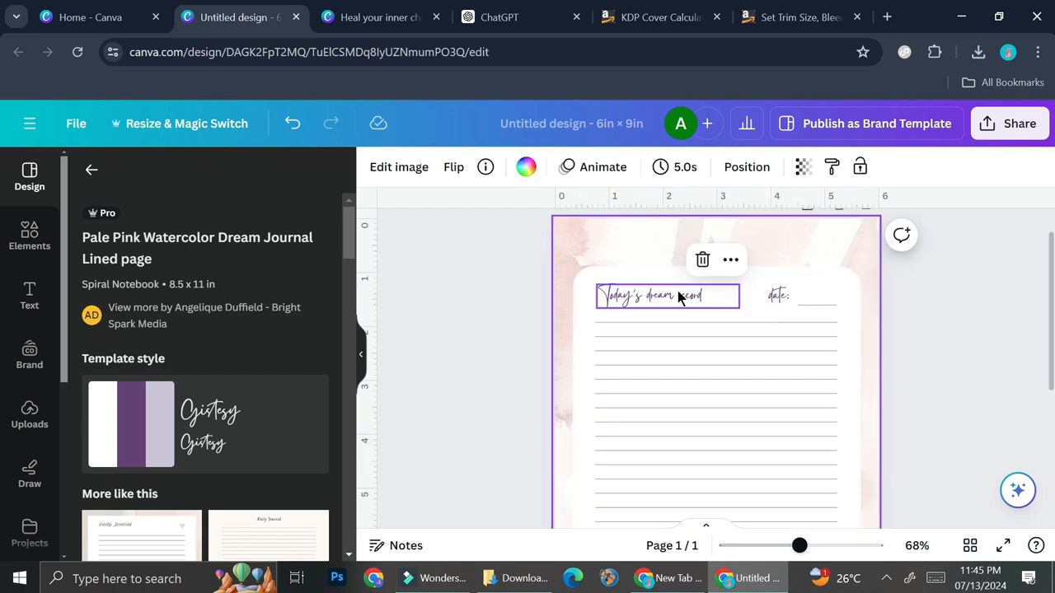
pyautogui.scroll(-3, 713, 318)
pyautogui.scroll(3, 712, 318)
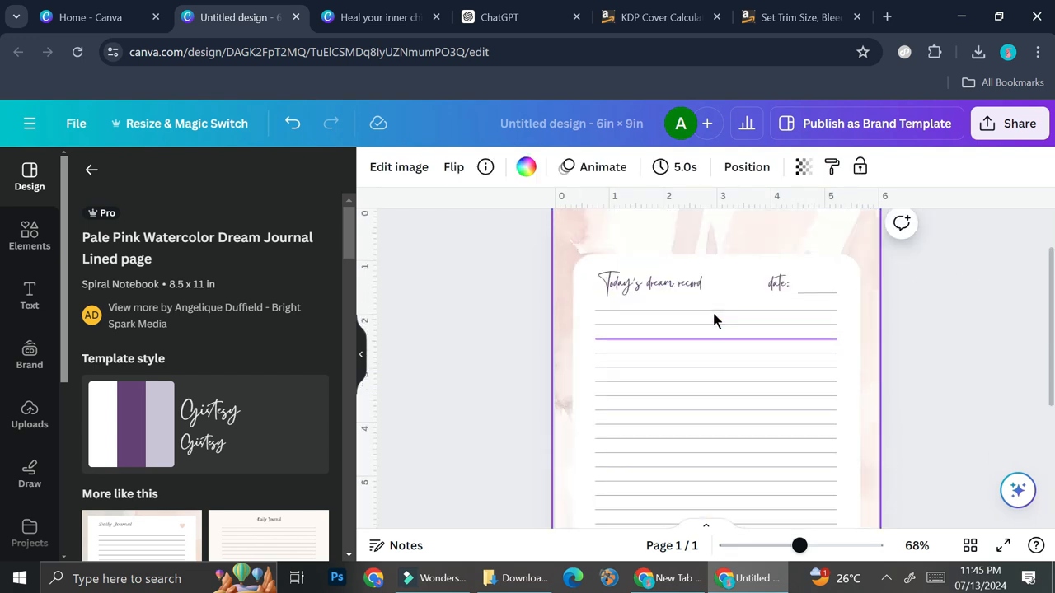
pyautogui.scroll(-2, 683, 326)
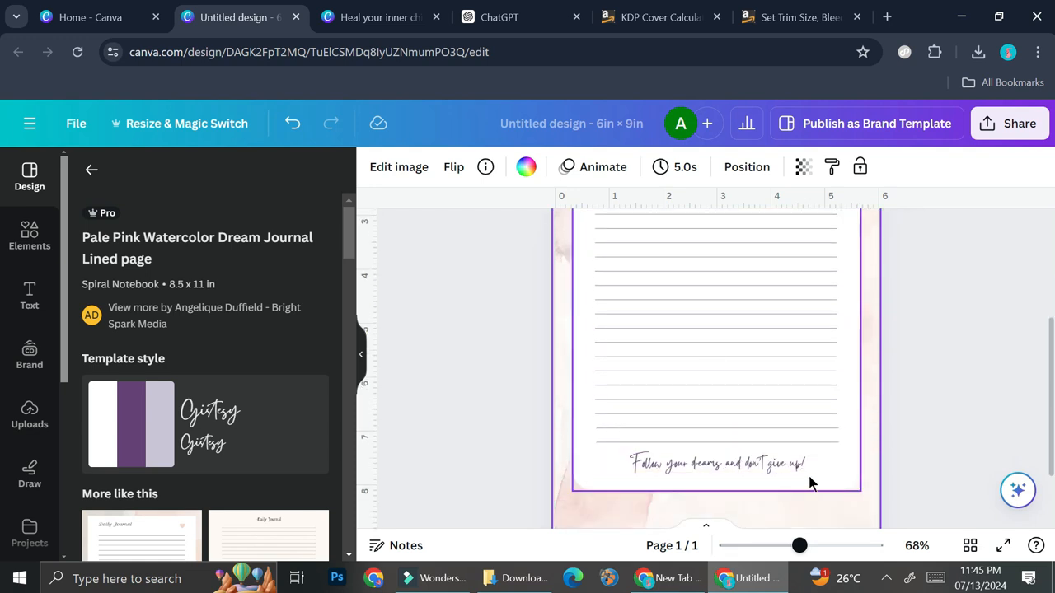
pyautogui.scroll(3, 669, 393)
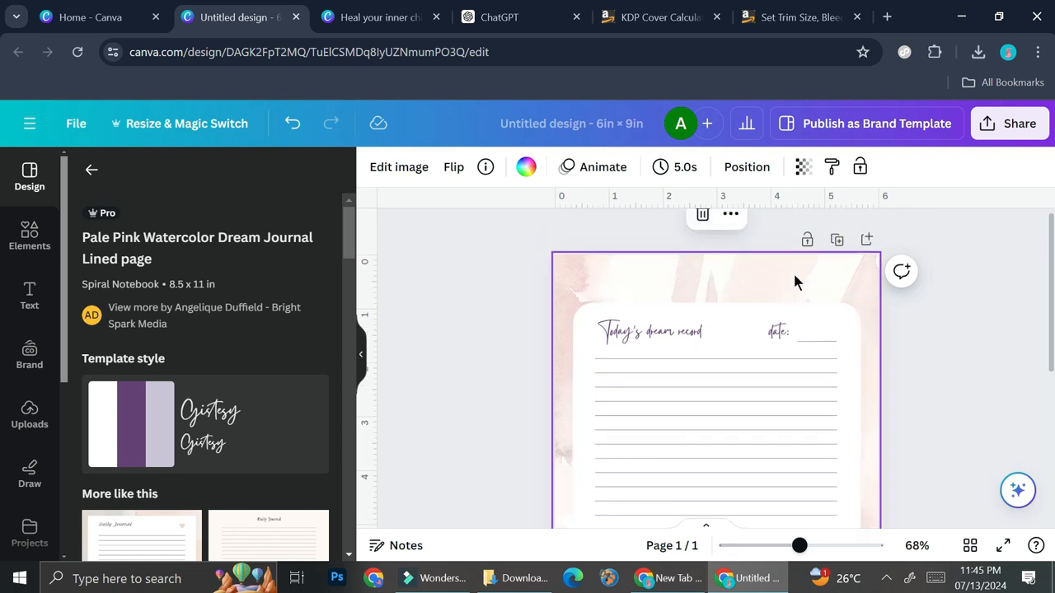
# Search the elements for "pink textured background" and add the pale pink marble photo to the journal page
pyautogui.click(36, 256)
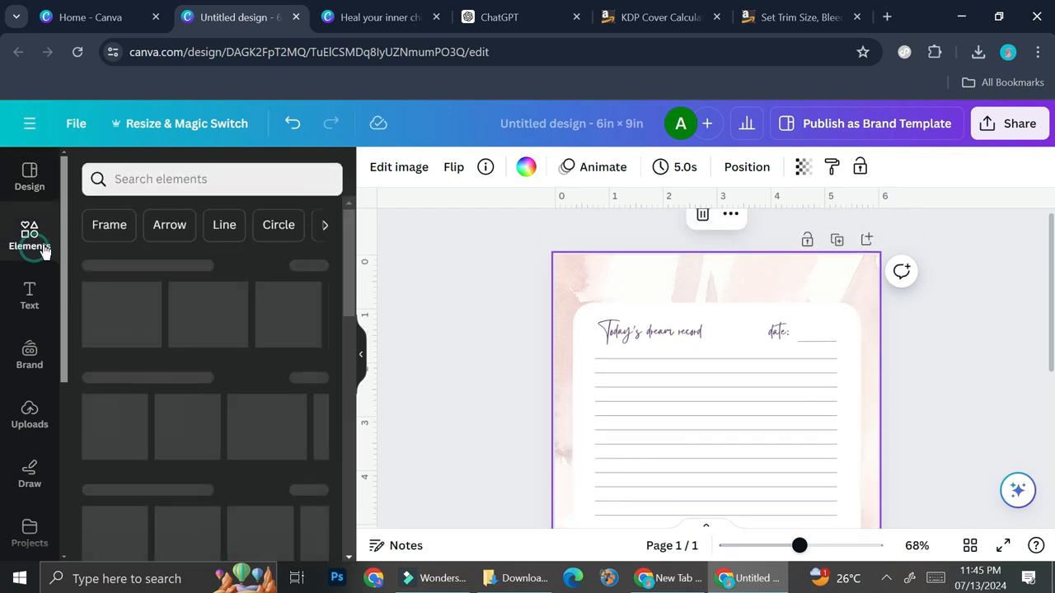
pyautogui.click(200, 179)
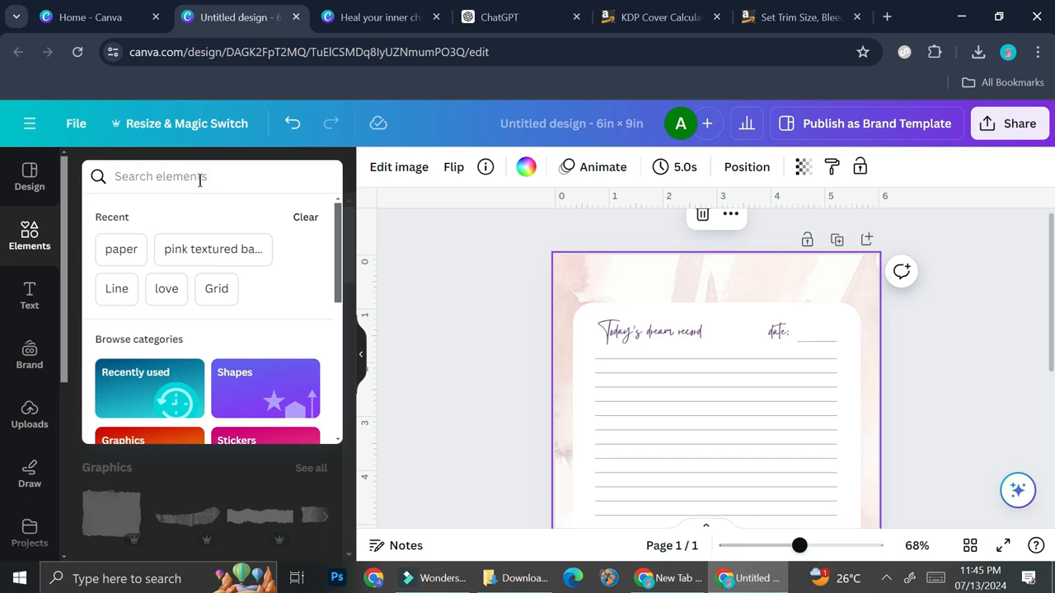
pyautogui.click(165, 249)
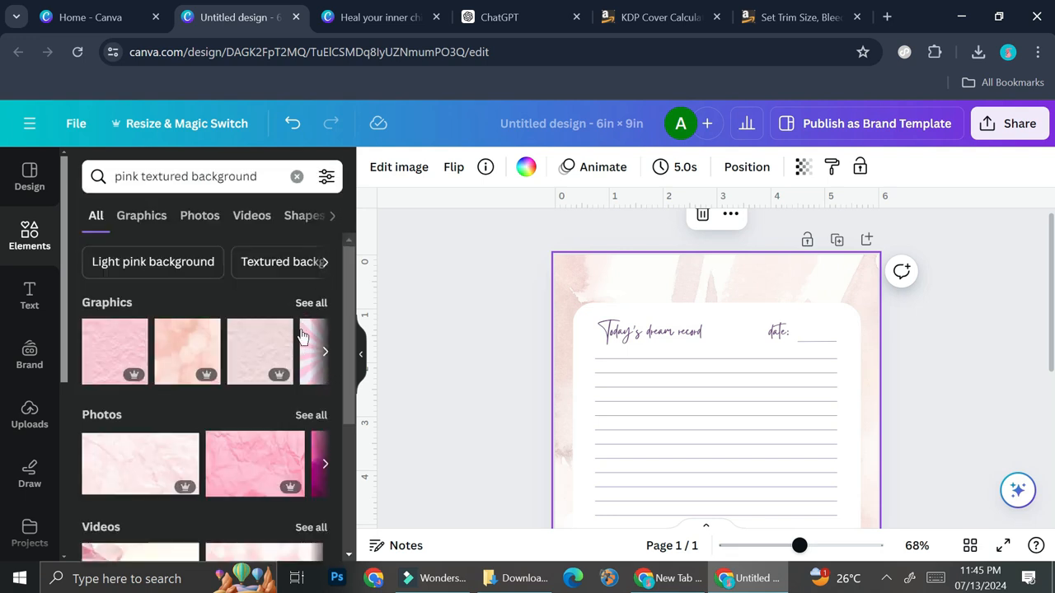
pyautogui.click(309, 416)
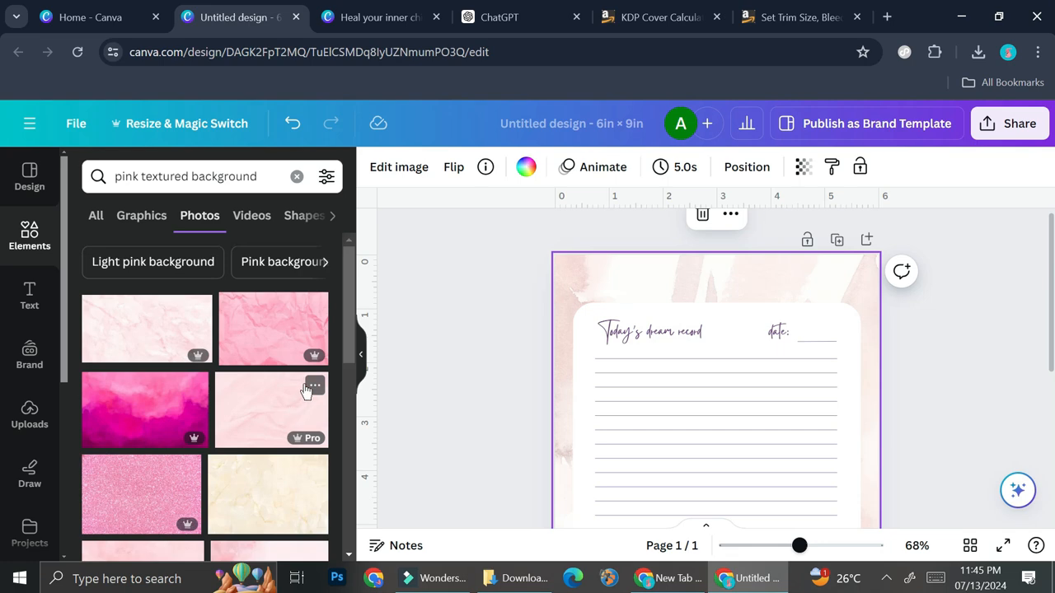
pyautogui.scroll(-2, 267, 409)
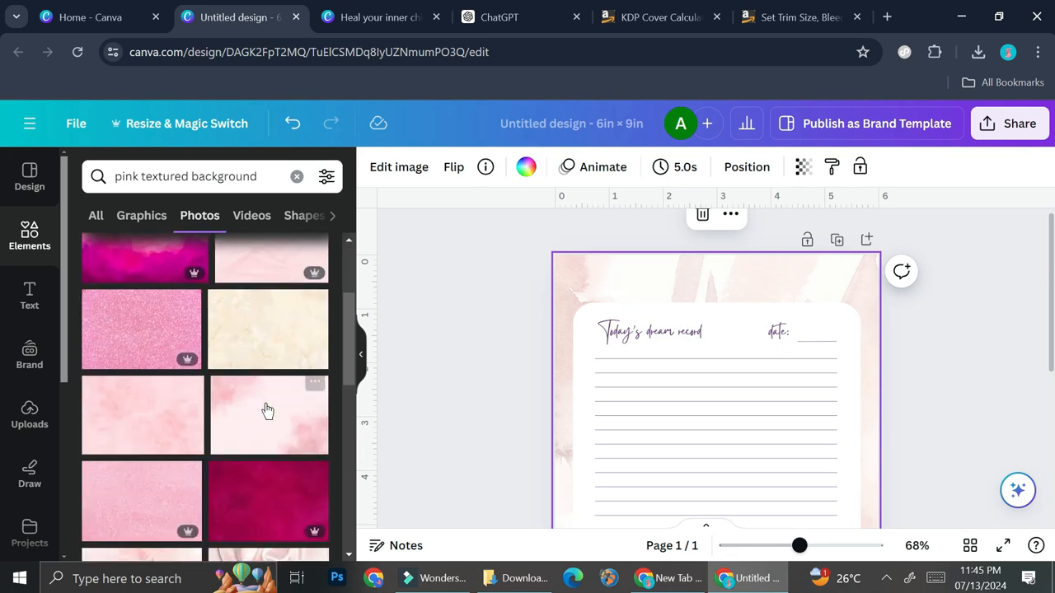
pyautogui.scroll(2, 274, 404)
pyautogui.click(148, 328)
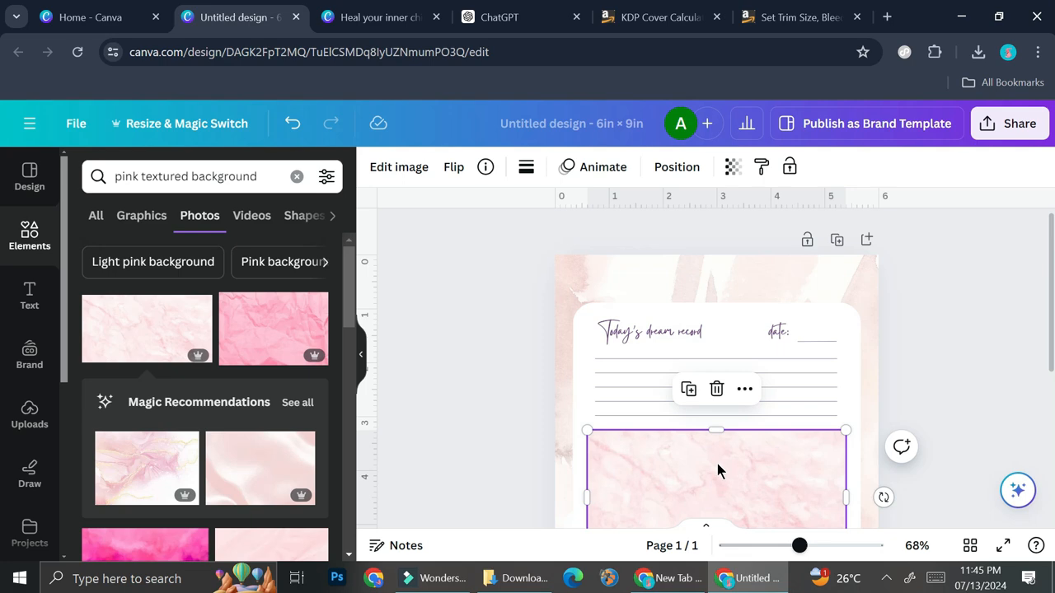
# Move the pink marble photo to the head of the page and replace the page background with it
pyautogui.moveTo(714, 470); pyautogui.dragTo(672, 284)
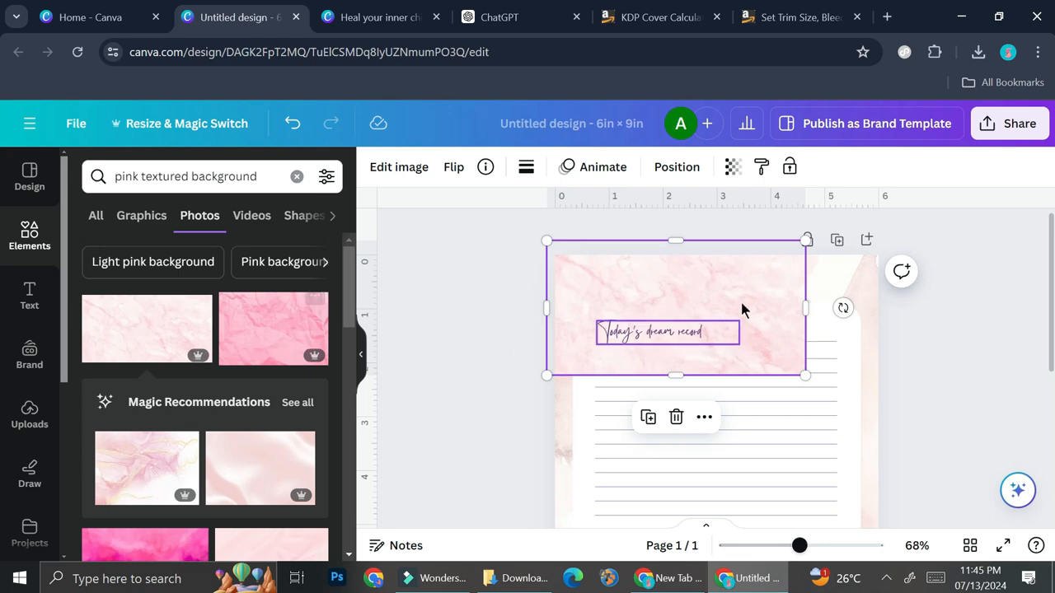
pyautogui.click(706, 415)
pyautogui.scroll(-2, 777, 299)
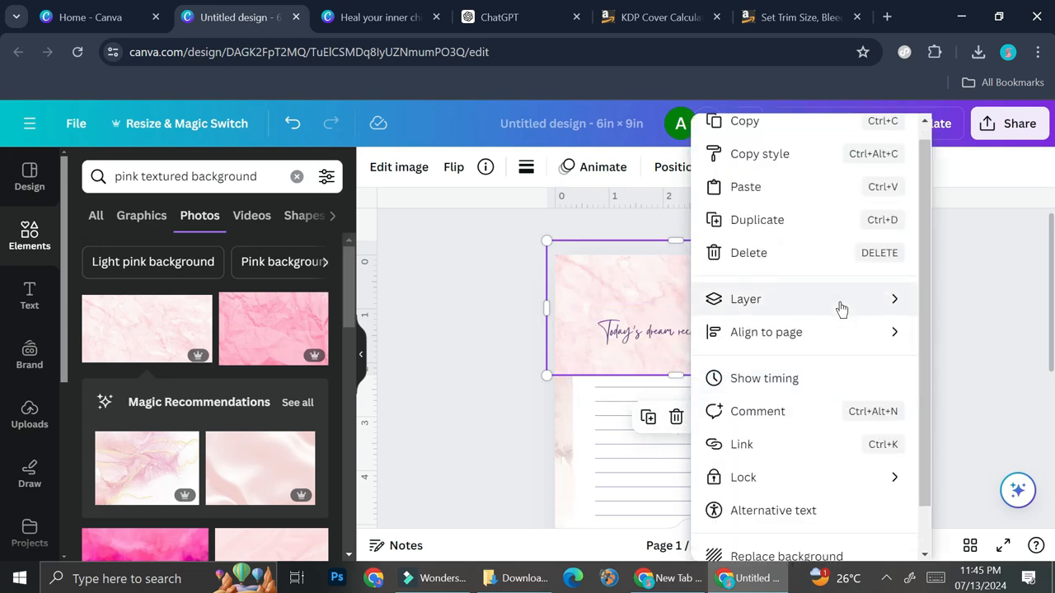
pyautogui.click(791, 507)
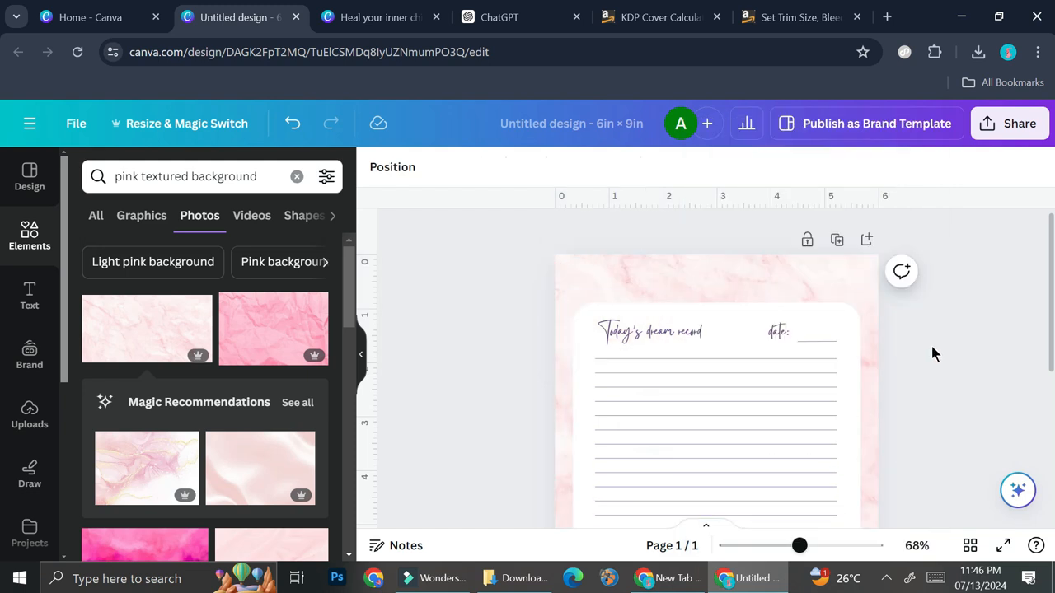
pyautogui.scroll(-3, 826, 365)
pyautogui.scroll(3, 830, 357)
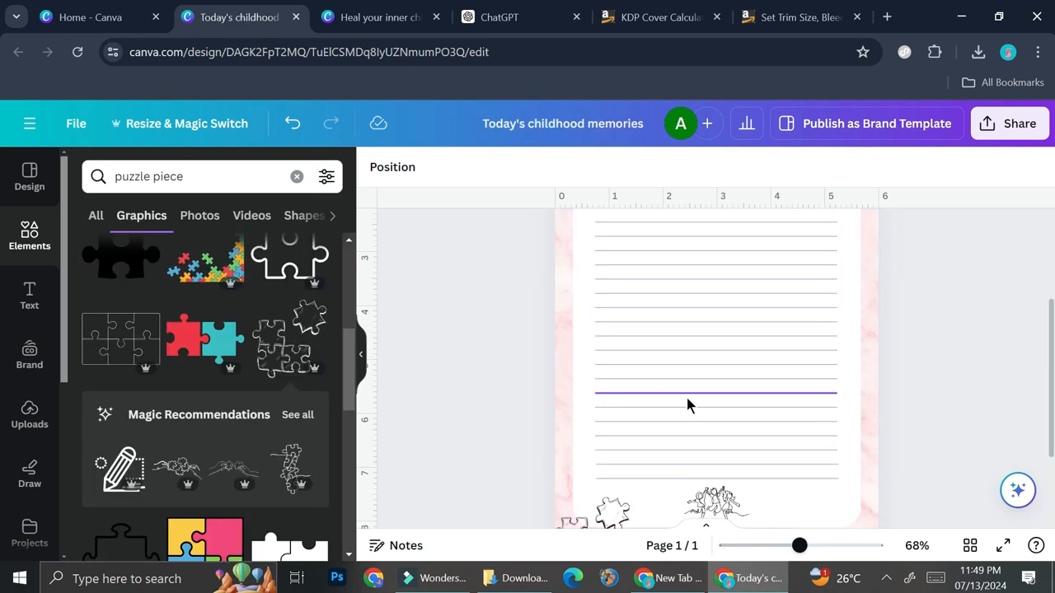
# Examine the "Today's childhood memories" page up close, from the puzzle-hands drawing and heading to the illustrations at its foot
pyautogui.scroll(-2, 595, 491)
pyautogui.scroll(3, 600, 467)
pyautogui.click(813, 275)
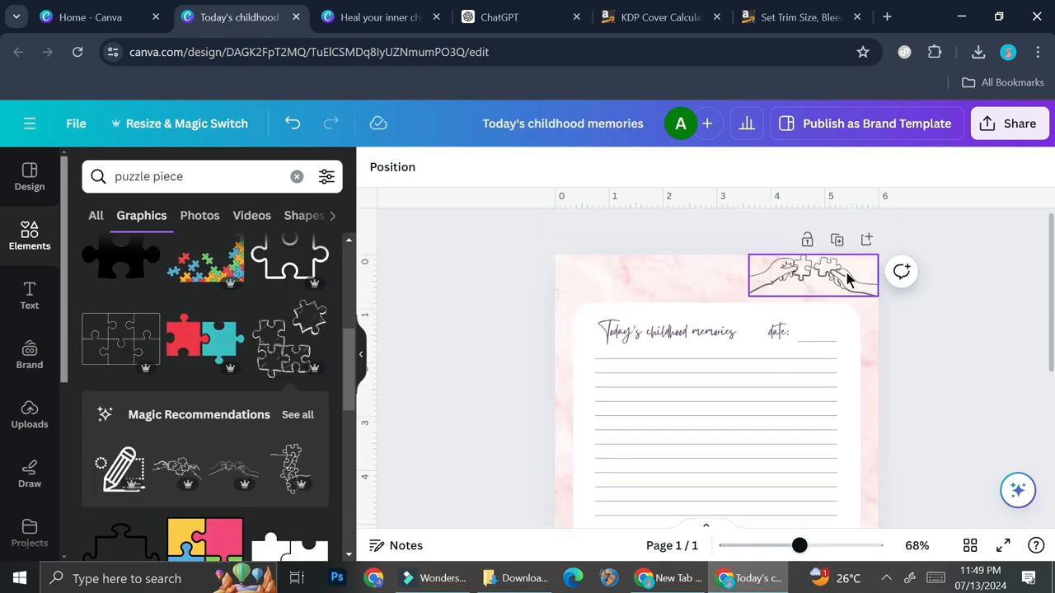
pyautogui.scroll(-3, 753, 370)
pyautogui.scroll(3, 738, 468)
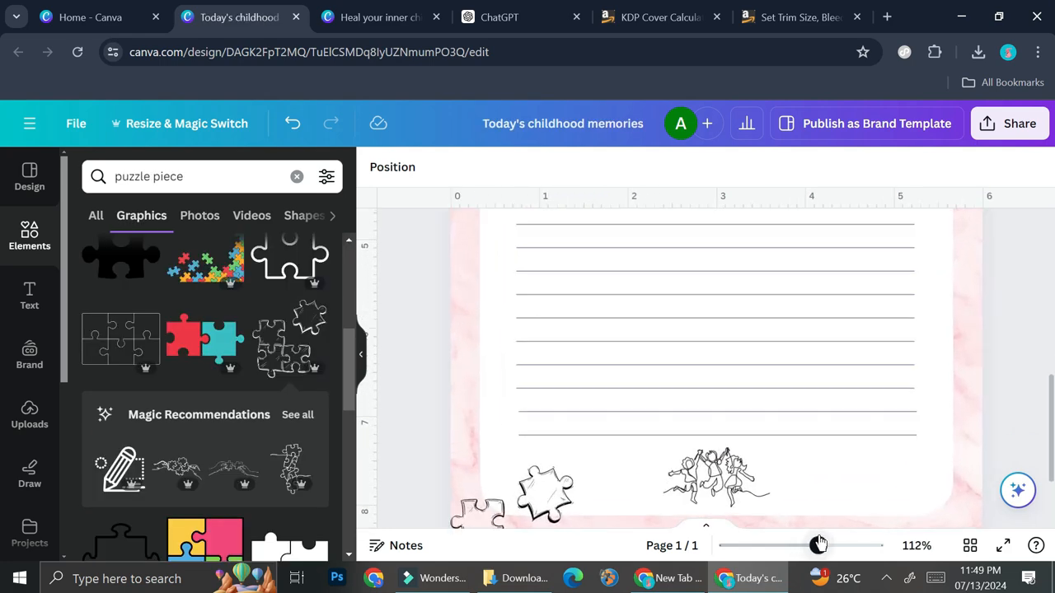
pyautogui.scroll(-1, 733, 461)
pyautogui.scroll(-3, 735, 401)
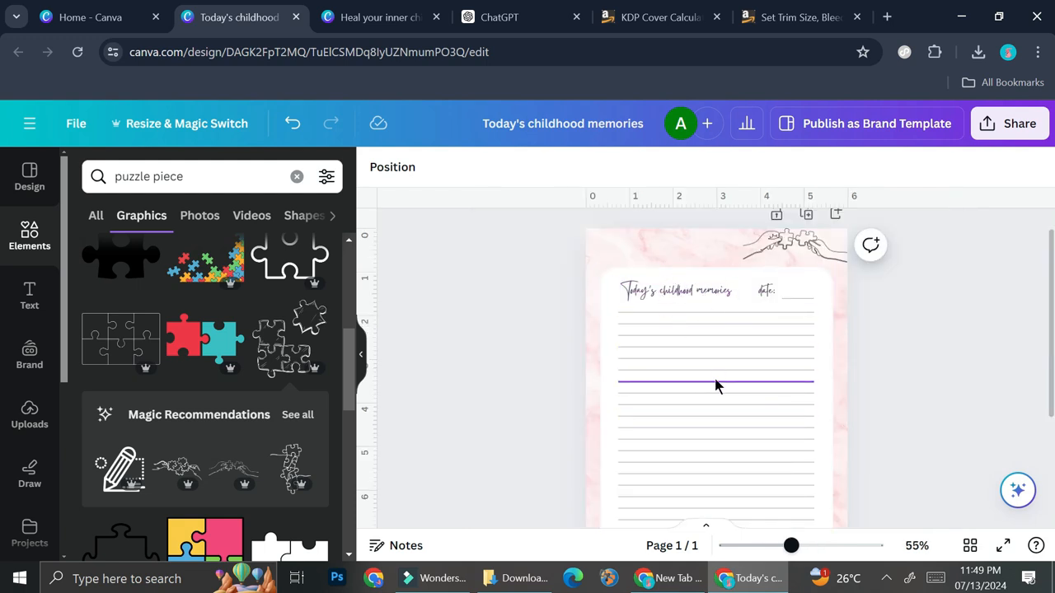
# Duplicate the "Today's childhood memories" page as page 2 and look over the copy
pyautogui.scroll(-2, 715, 385)
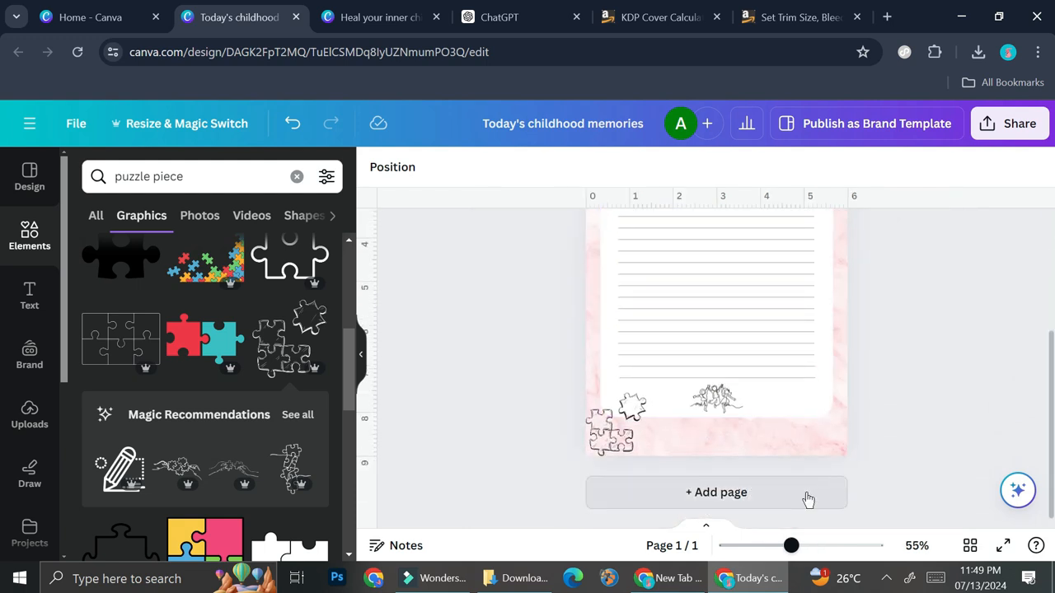
pyautogui.scroll(3, 791, 412)
pyautogui.click(806, 239)
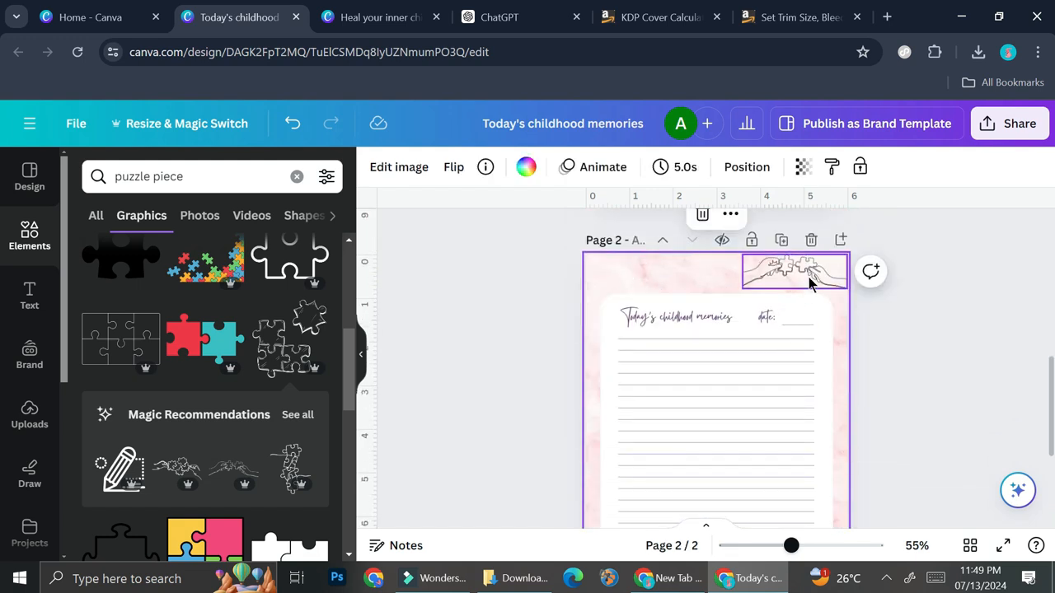
pyautogui.scroll(-3, 651, 420)
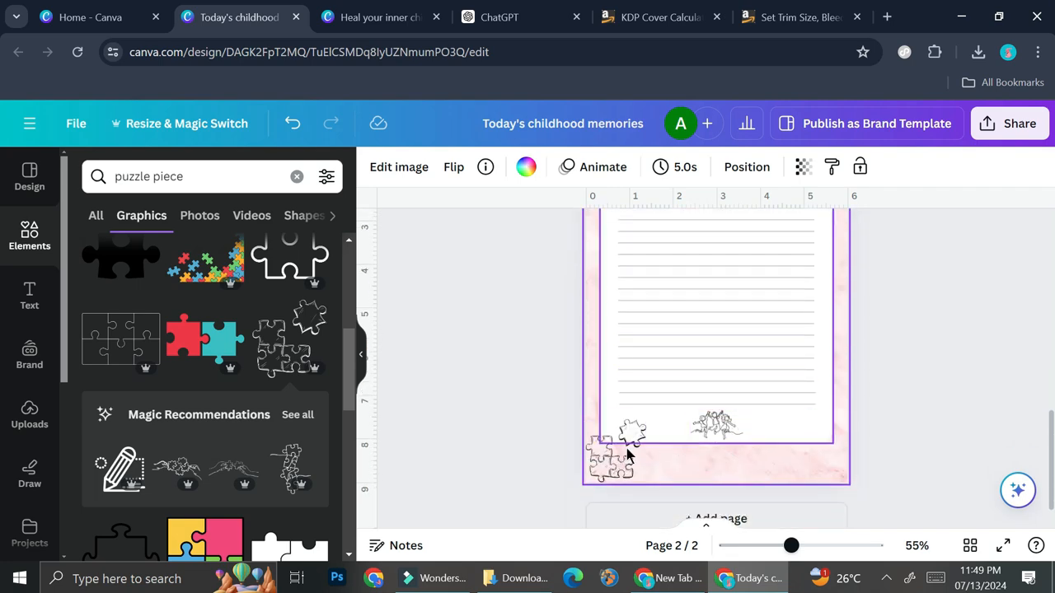
pyautogui.scroll(2, 800, 407)
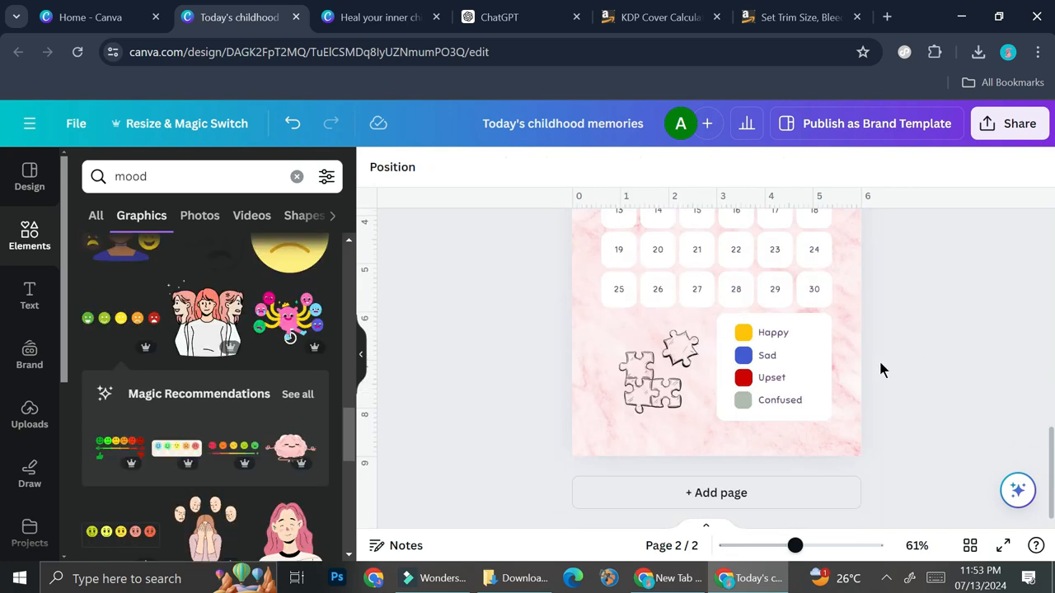
# Duplicate the childhood memories page again, placing the copy between page 1 and the mood tracker
pyautogui.scroll(10, 878, 360)
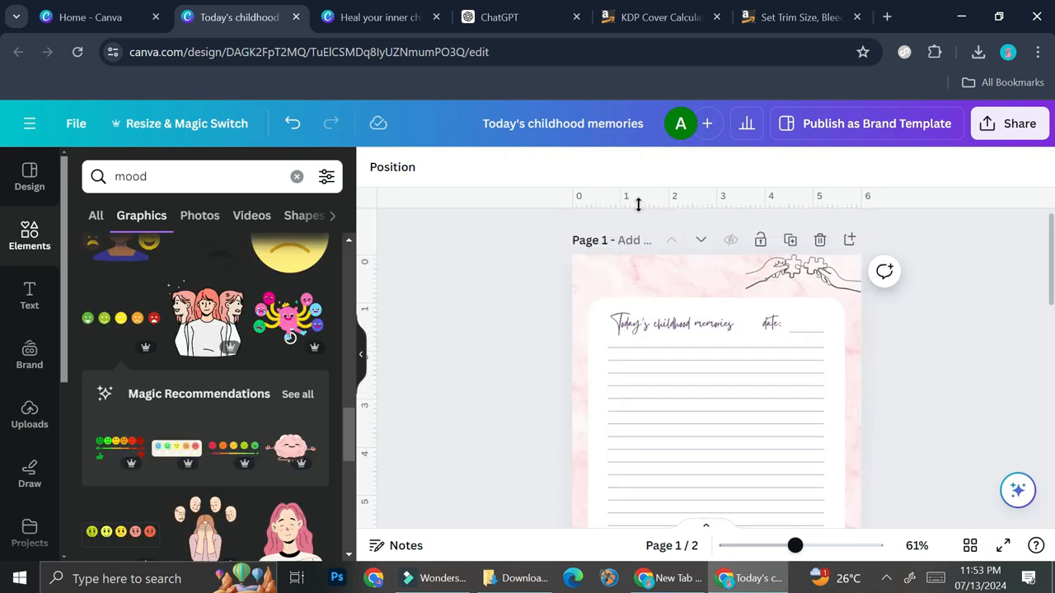
pyautogui.scroll(-2, 647, 459)
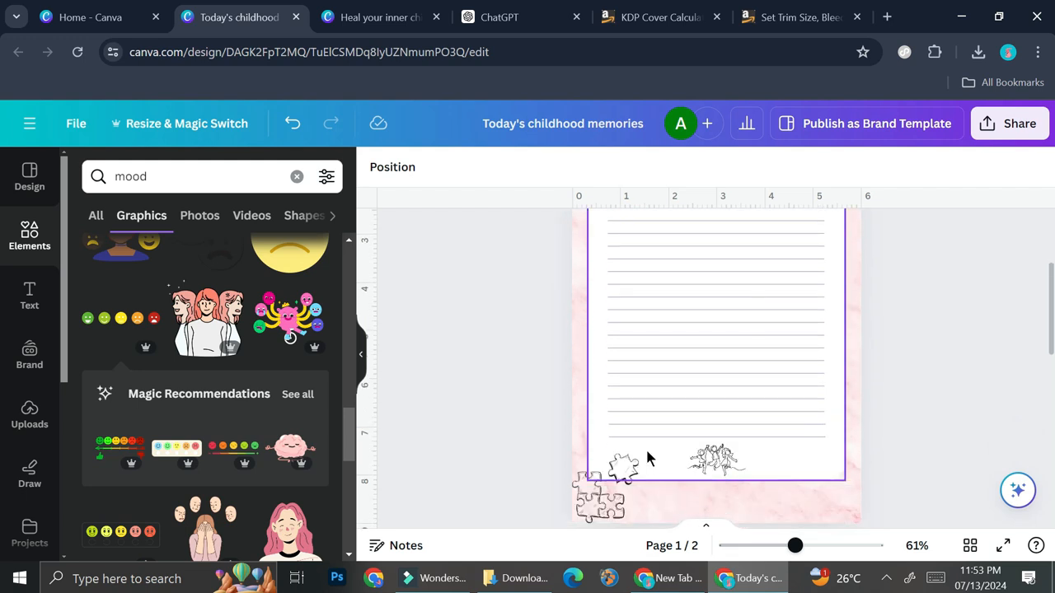
pyautogui.scroll(-2, 647, 459)
pyautogui.scroll(3, 787, 321)
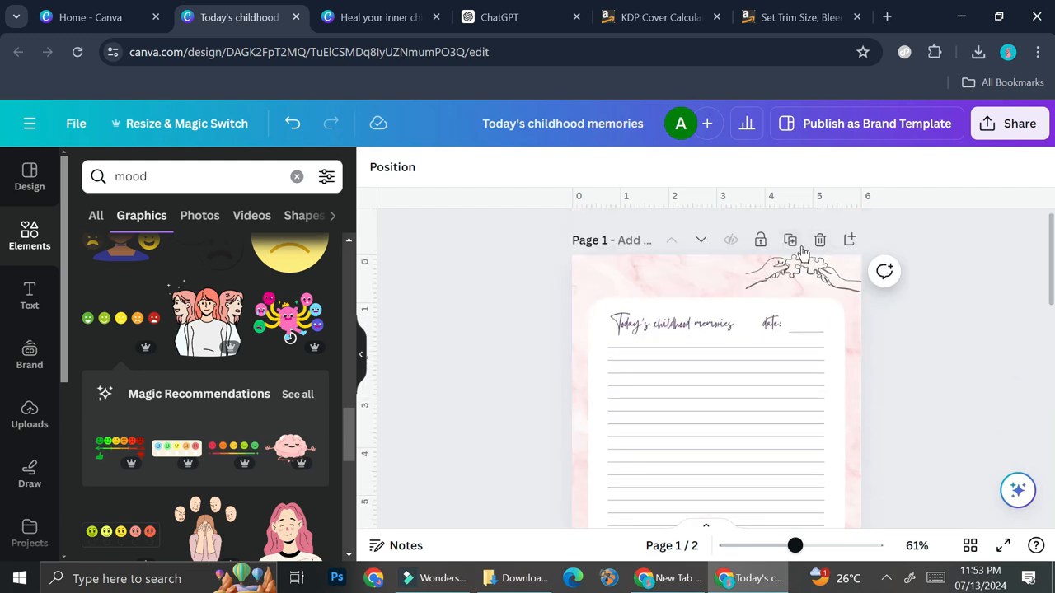
pyautogui.click(790, 240)
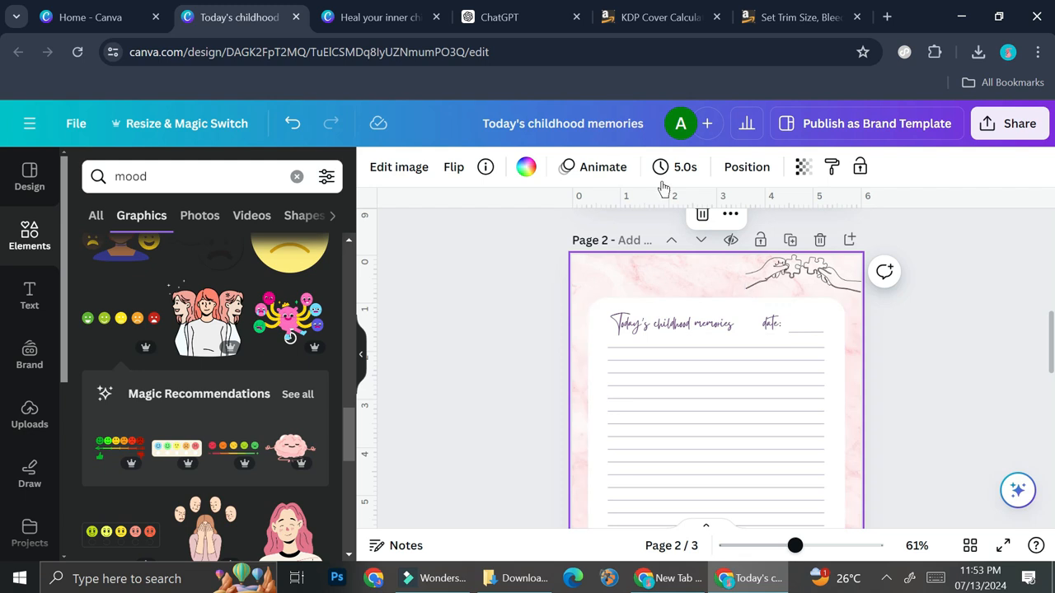
# Compare the questions on the "Answer These" page with the inner child self-healing questions in ChatGPT
pyautogui.click(506, 10)
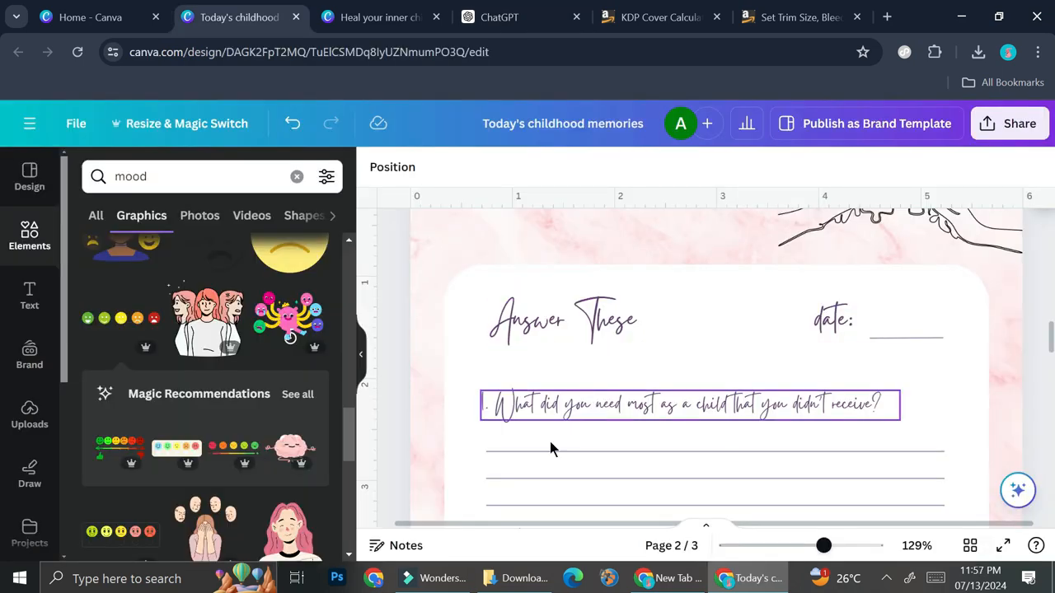
pyautogui.scroll(-5, 551, 447)
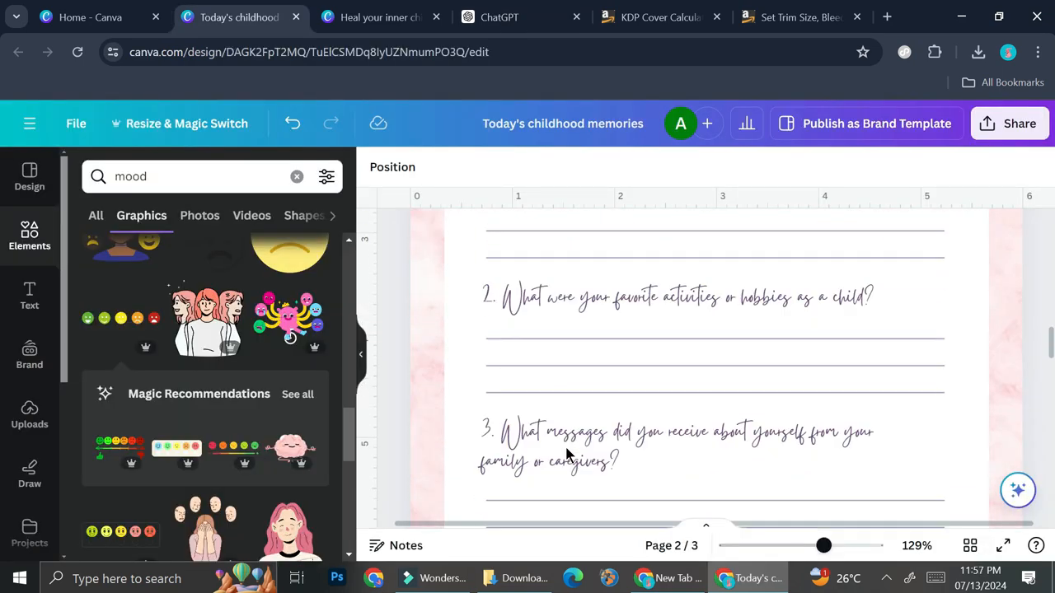
pyautogui.scroll(3, 577, 371)
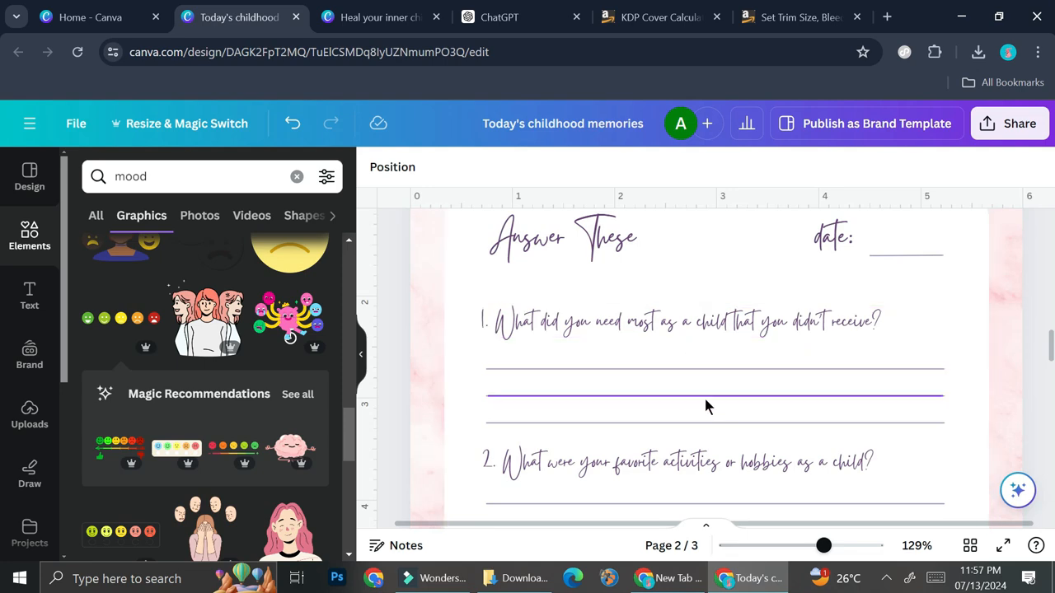
pyautogui.scroll(-2, 676, 412)
pyautogui.scroll(-2, 669, 435)
pyautogui.click(518, 15)
pyautogui.scroll(2, 591, 222)
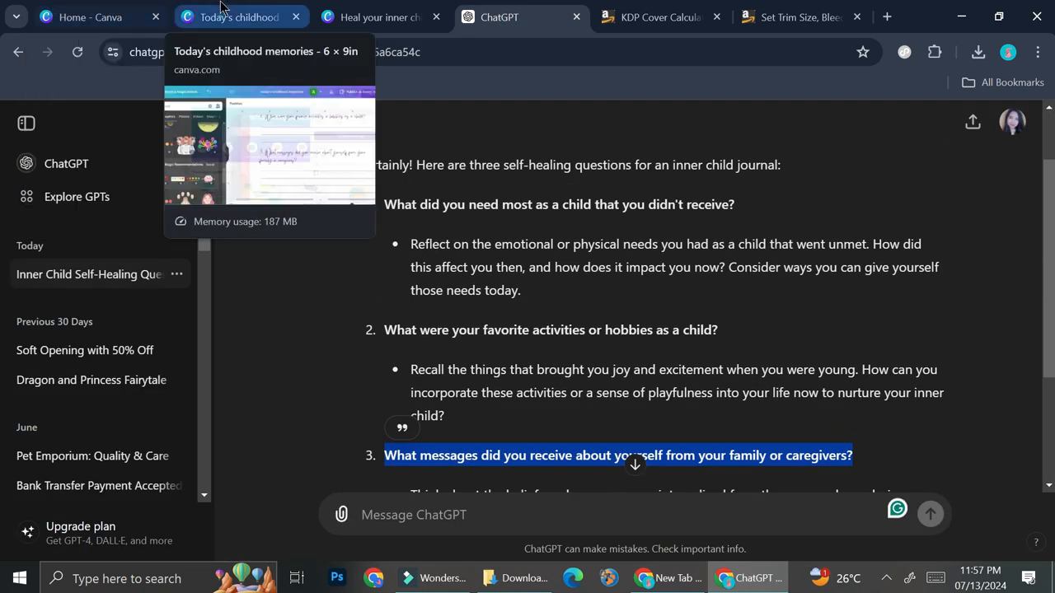
pyautogui.click(221, 8)
pyautogui.scroll(3, 711, 335)
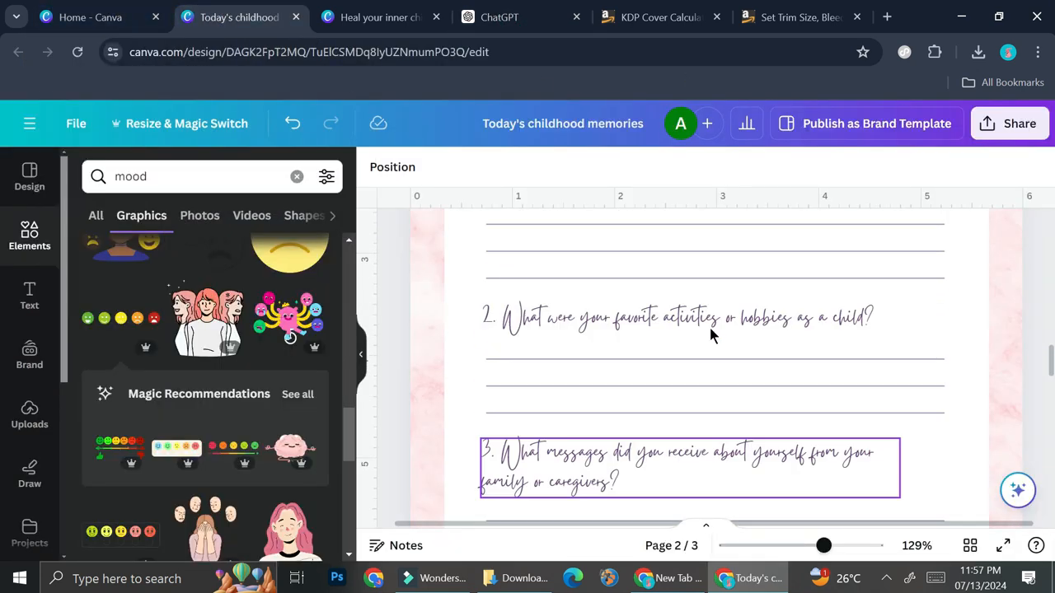
# Review the interior pages in order, from the childhood memories page through the question page to the mood tracker
pyautogui.click(791, 550)
pyautogui.scroll(5, 799, 465)
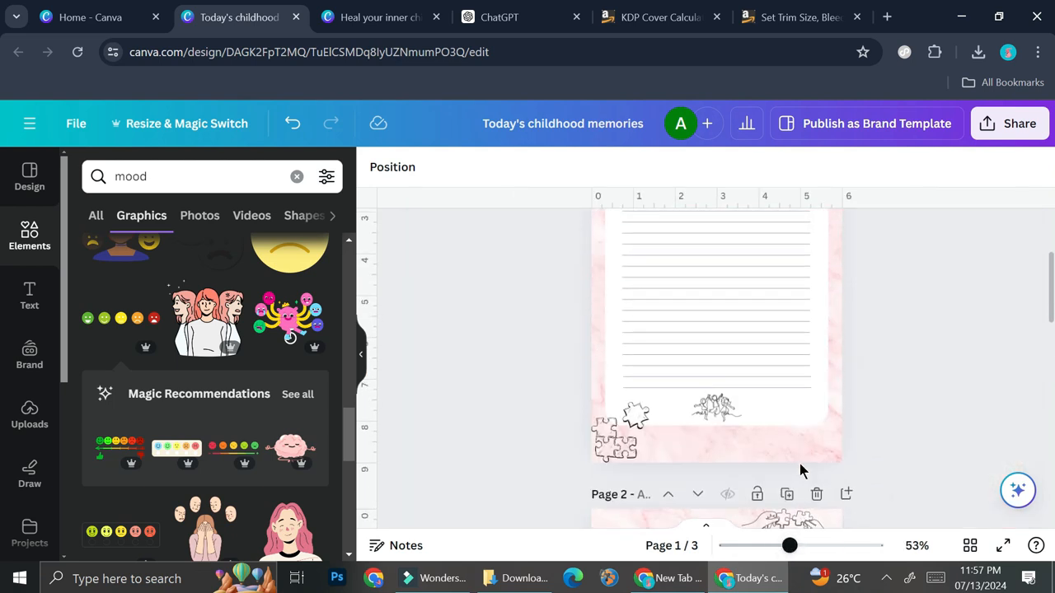
pyautogui.scroll(3, 799, 470)
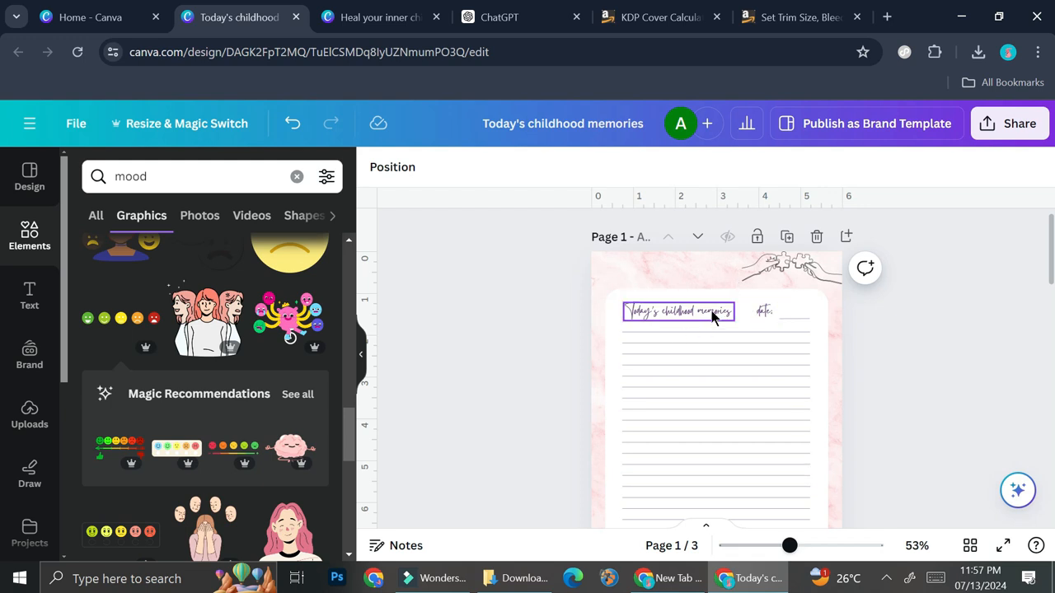
pyautogui.scroll(-4, 714, 310)
pyautogui.scroll(-3, 731, 337)
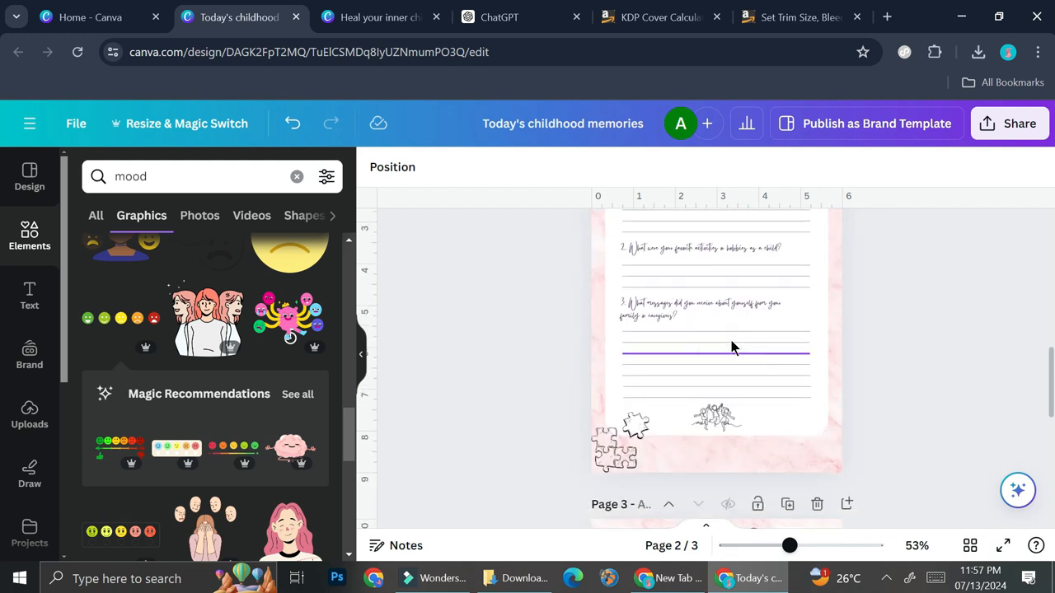
pyautogui.scroll(2, 670, 344)
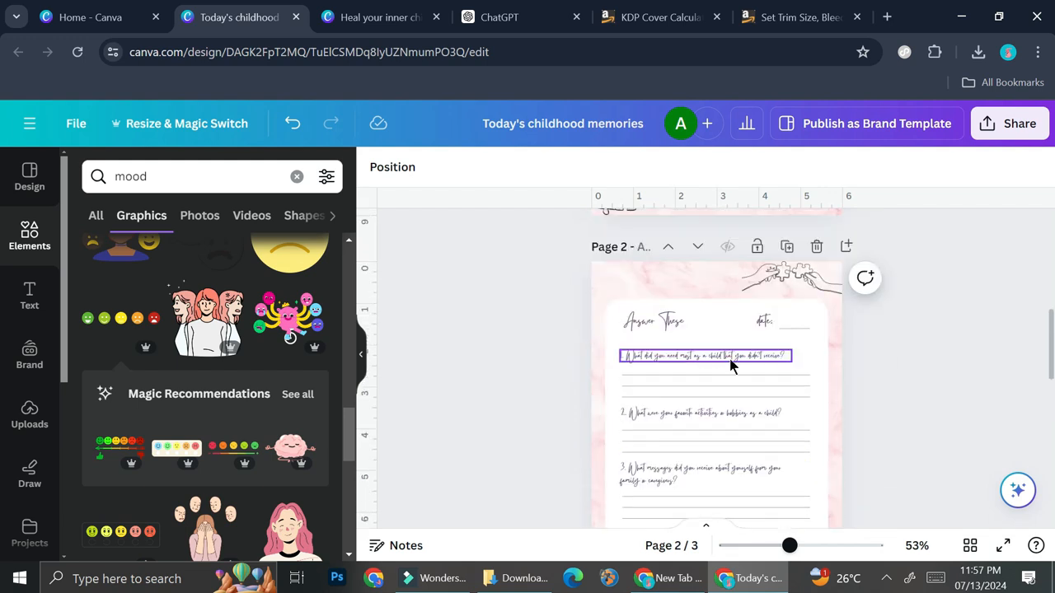
pyautogui.scroll(-3, 730, 369)
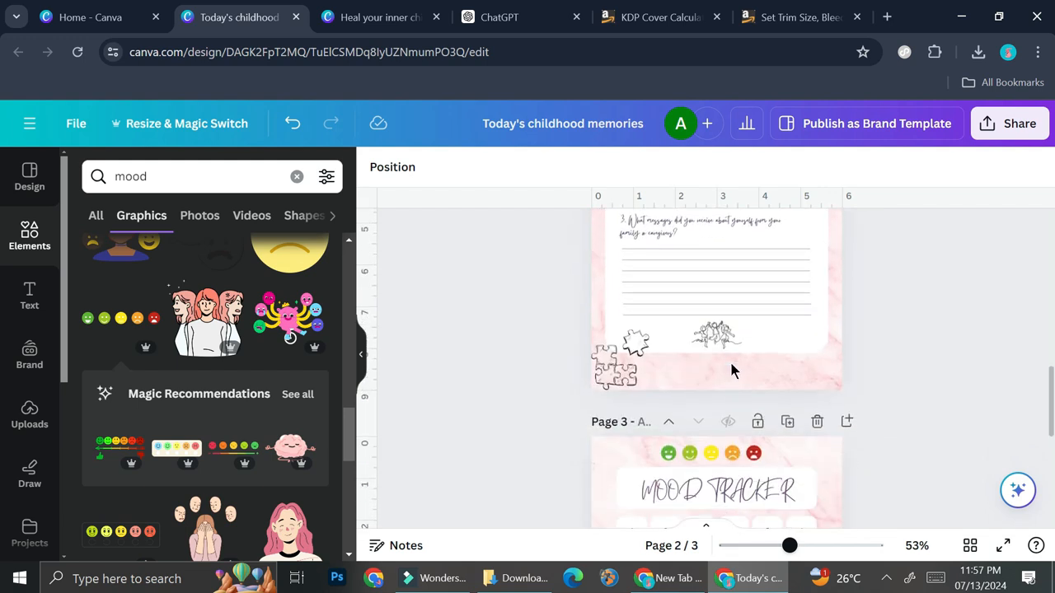
pyautogui.scroll(-4, 731, 370)
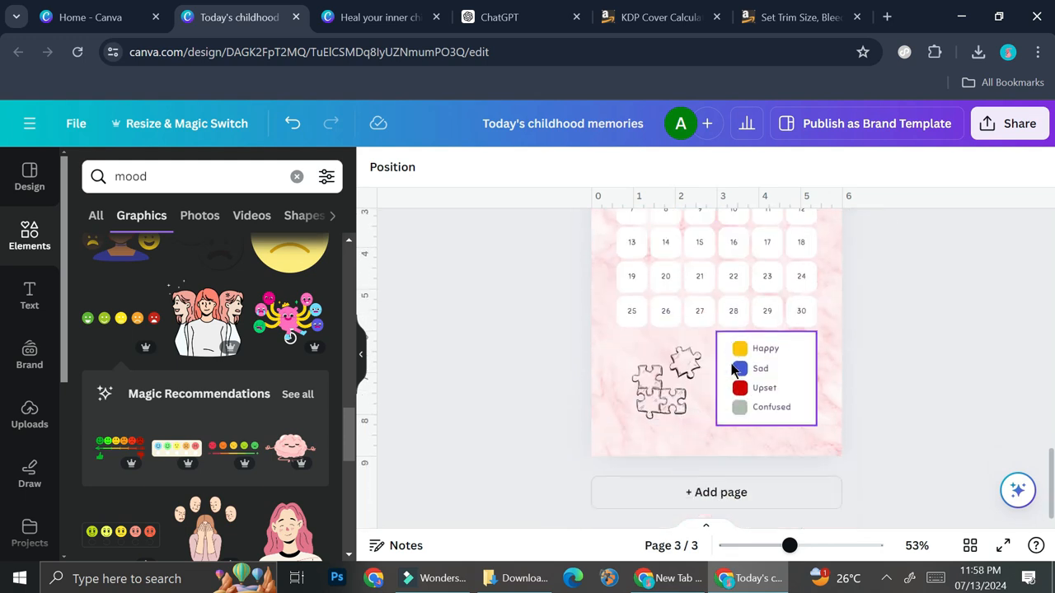
pyautogui.scroll(2, 731, 370)
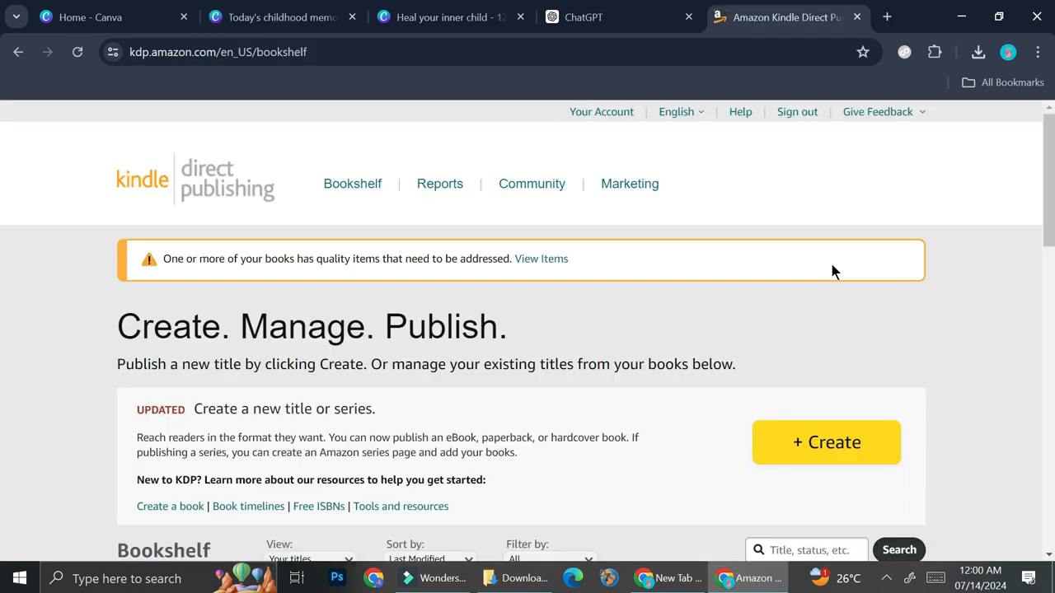
# Start creating a new paperback title from the KDP bookshelf
pyautogui.scroll(-3, 831, 271)
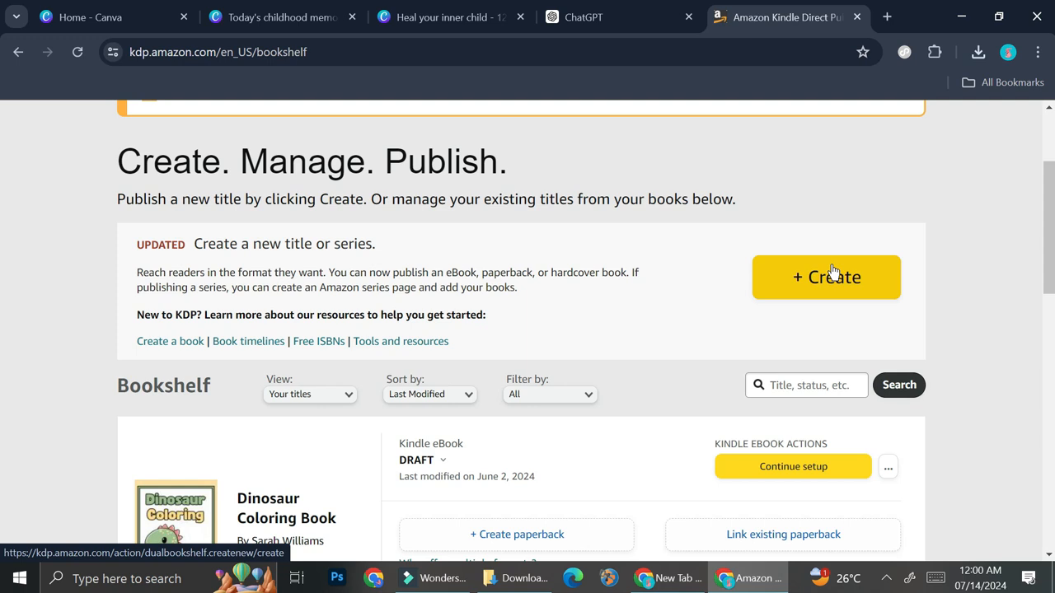
pyautogui.click(780, 290)
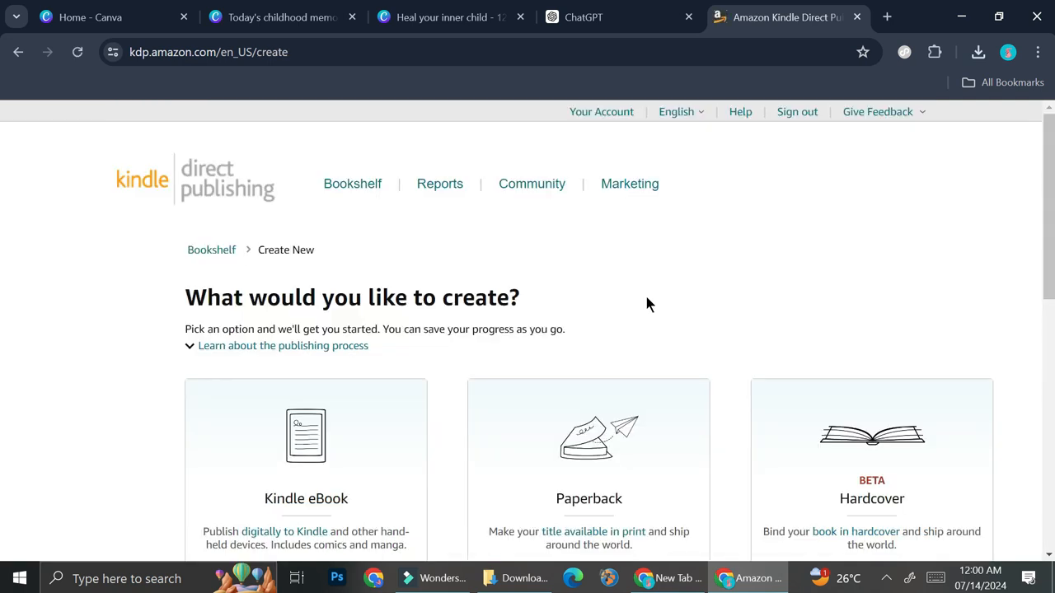
pyautogui.scroll(-1, 646, 304)
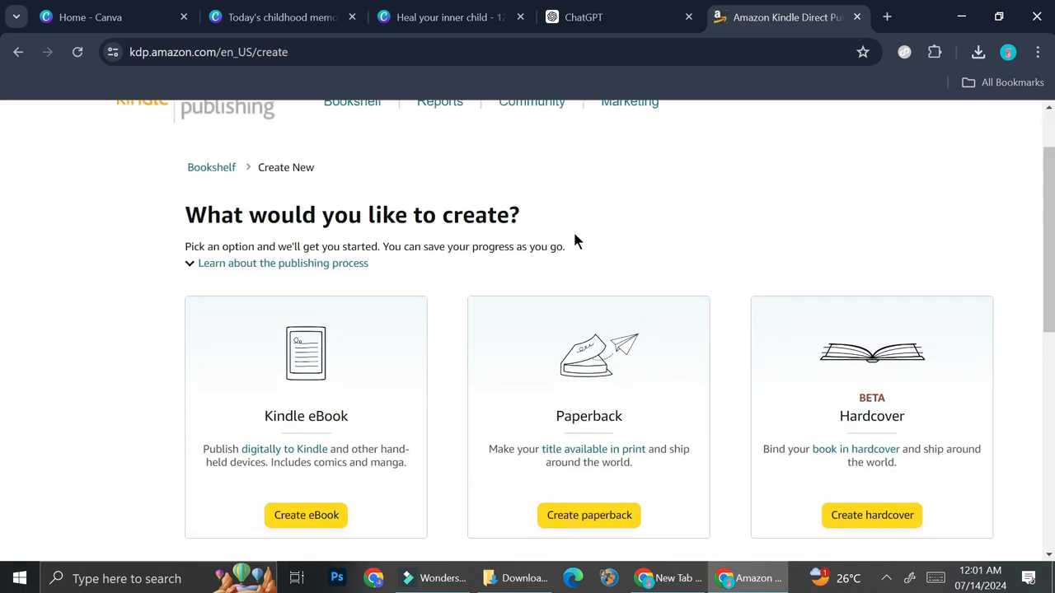
pyautogui.scroll(-1, 599, 247)
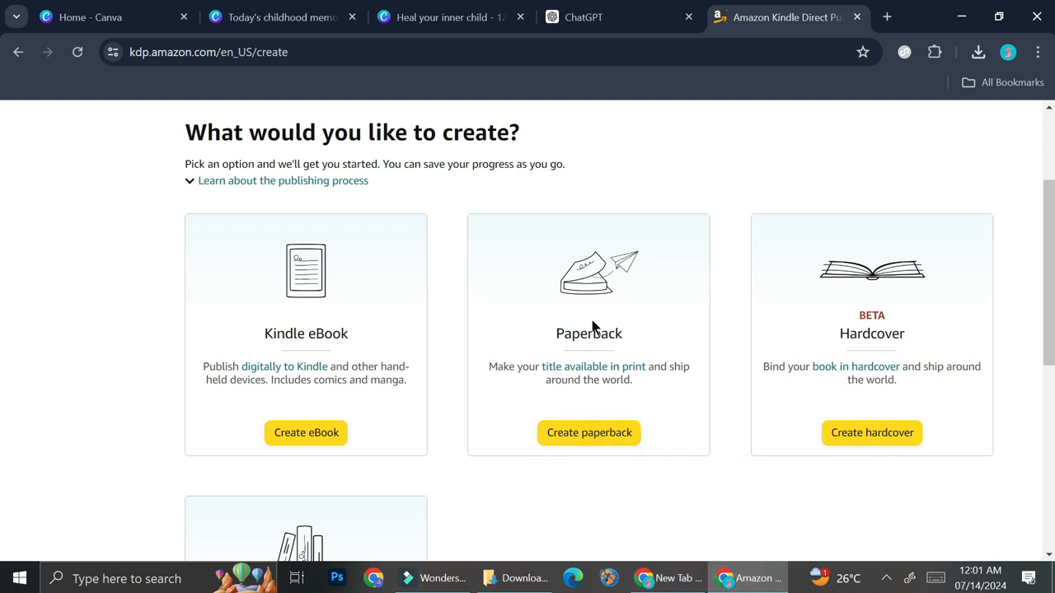
pyautogui.click(581, 435)
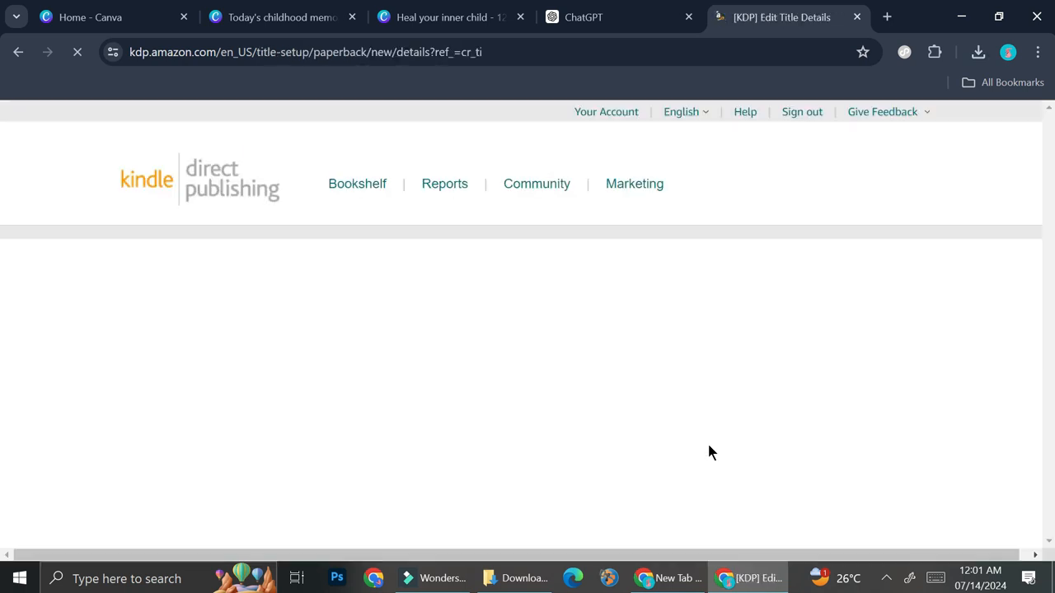
# Keep the language as English and enter "Inner-child self healing journal" as the book title
pyautogui.scroll(-3, 637, 413)
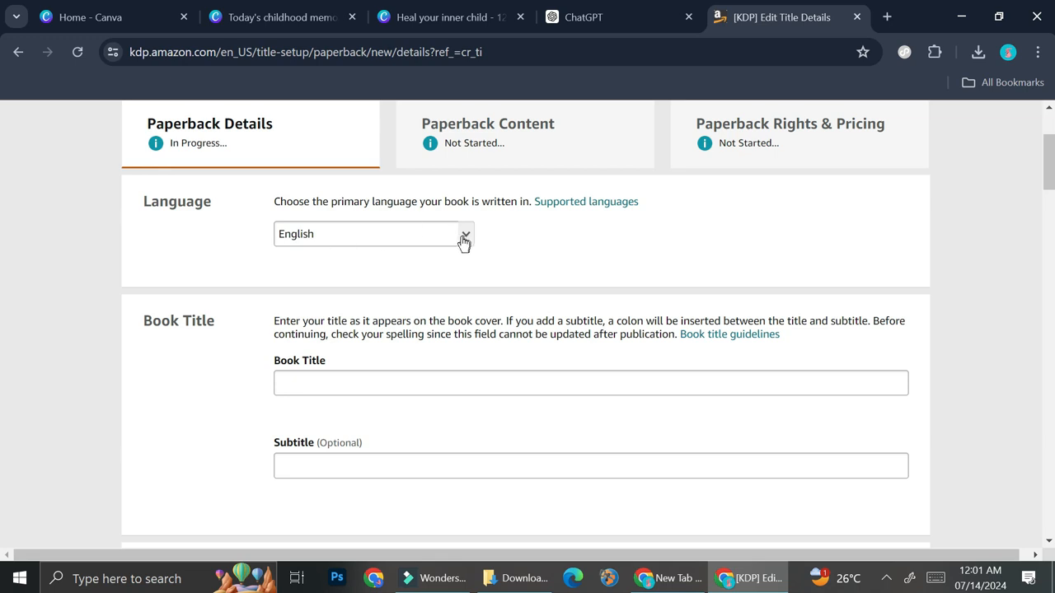
pyautogui.click(409, 379)
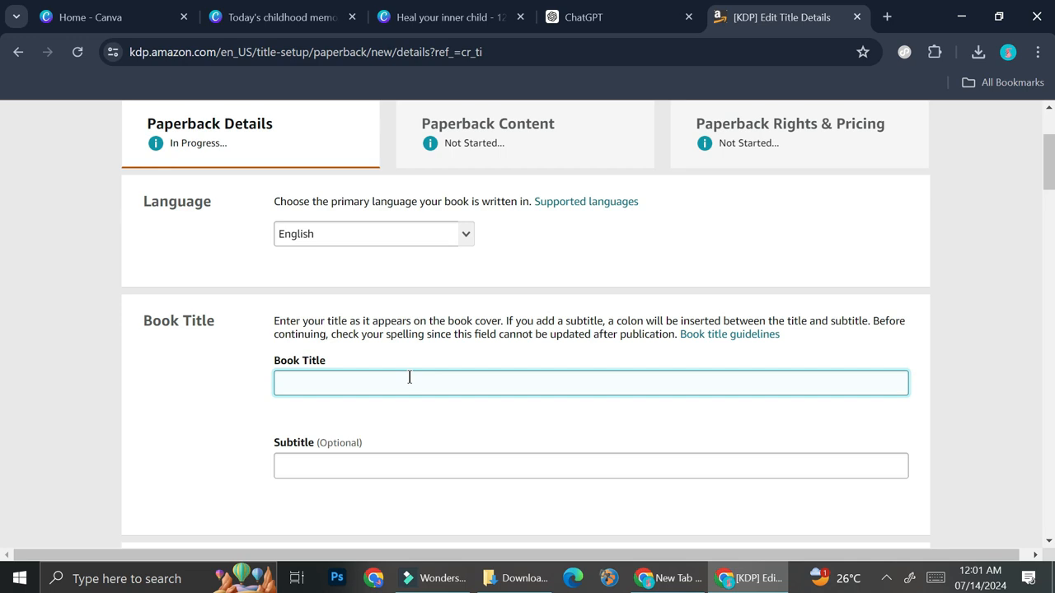
pyautogui.write('Inner-child self healing journal')
# Go past the optional series, edition and contributor details and paste the copied summary as the book's description
pyautogui.scroll(-3, 407, 375)
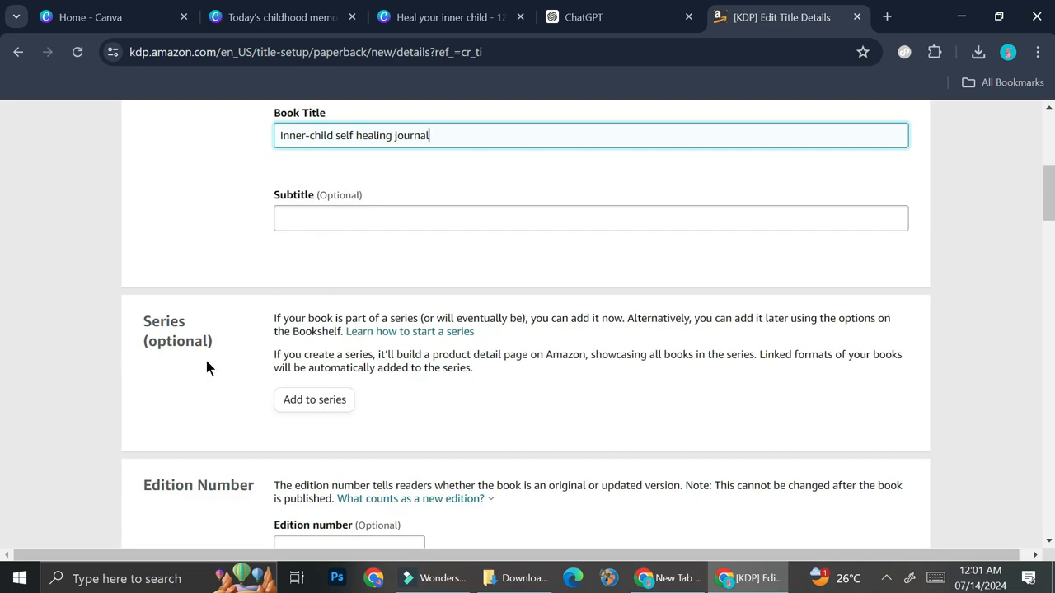
pyautogui.scroll(-1, 340, 382)
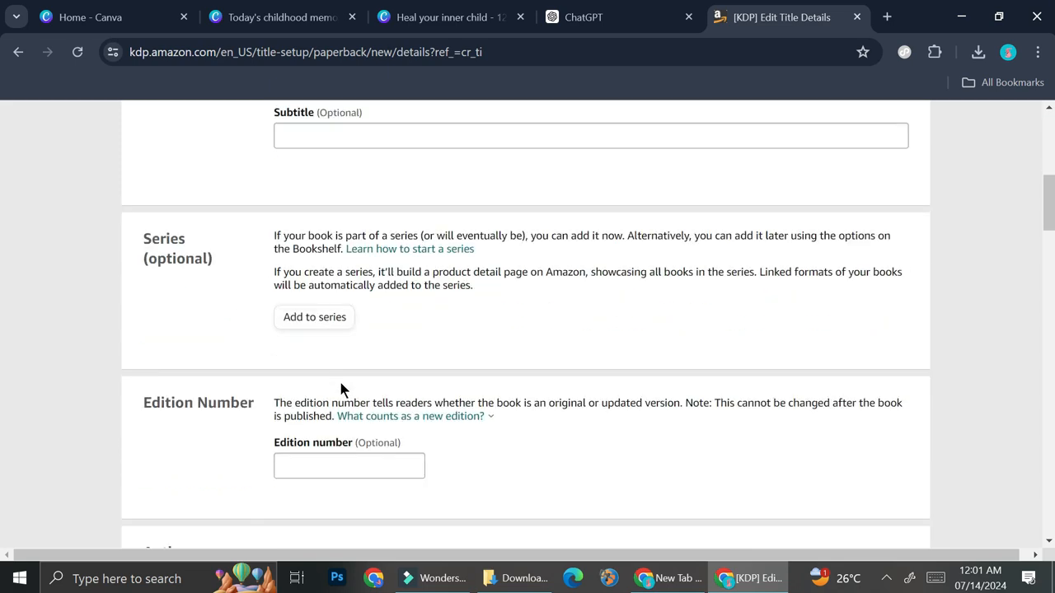
pyautogui.click(350, 417)
pyautogui.scroll(-1, 671, 470)
pyautogui.scroll(-3, 572, 450)
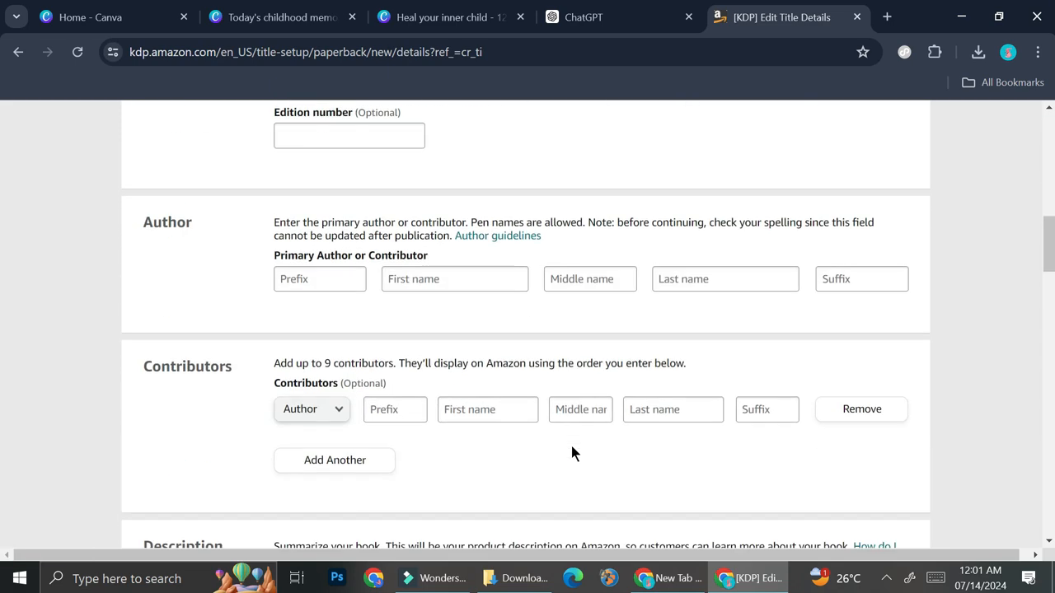
pyautogui.click(325, 284)
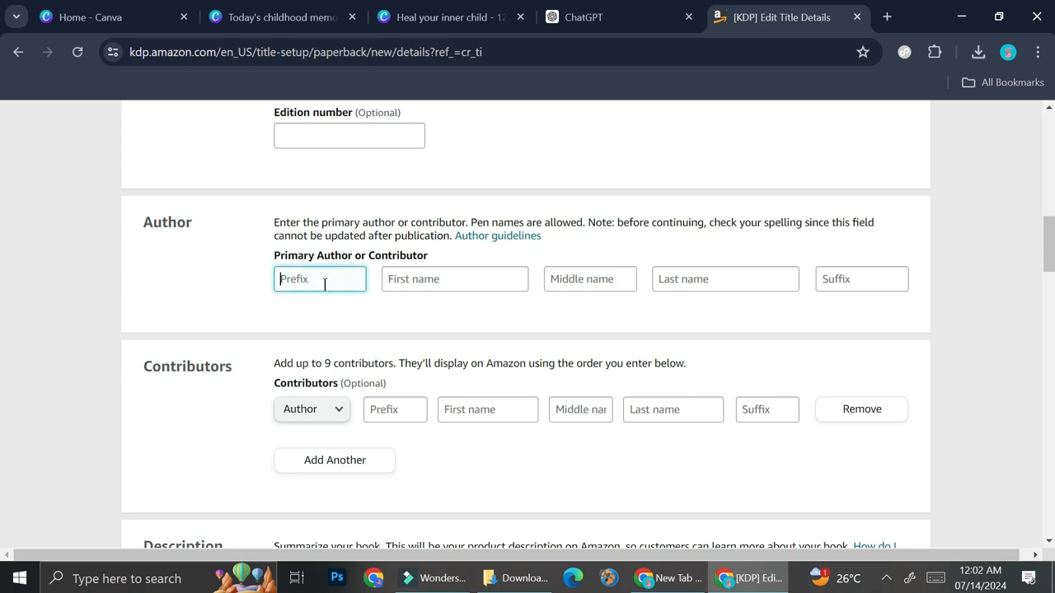
pyautogui.scroll(-5, 441, 264)
pyautogui.click(464, 271)
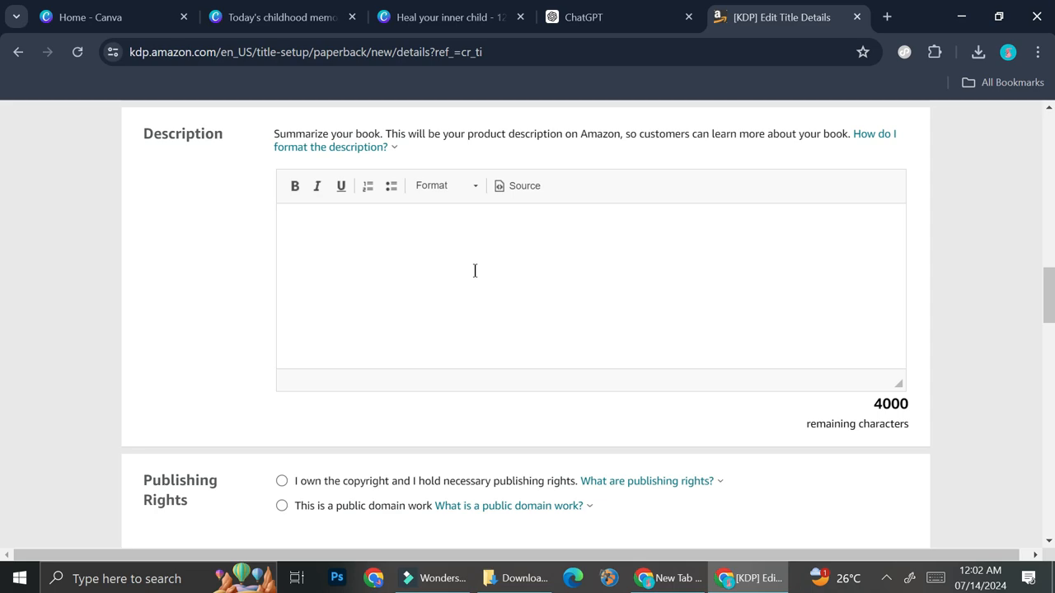
pyautogui.hotkey('ctrl', 'v')
# Review the publishing rights, primary audience, marketplace, categories and release date sections, and save the details to continue to the paperback content
pyautogui.scroll(-3, 481, 271)
pyautogui.scroll(-2, 766, 264)
pyautogui.scroll(4, 652, 231)
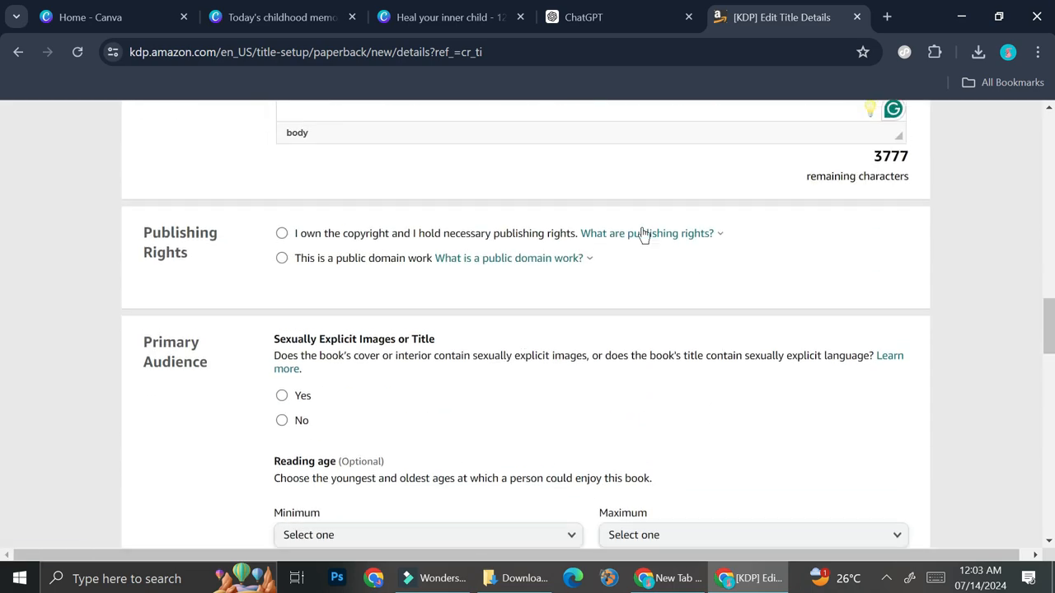
pyautogui.scroll(-1, 337, 228)
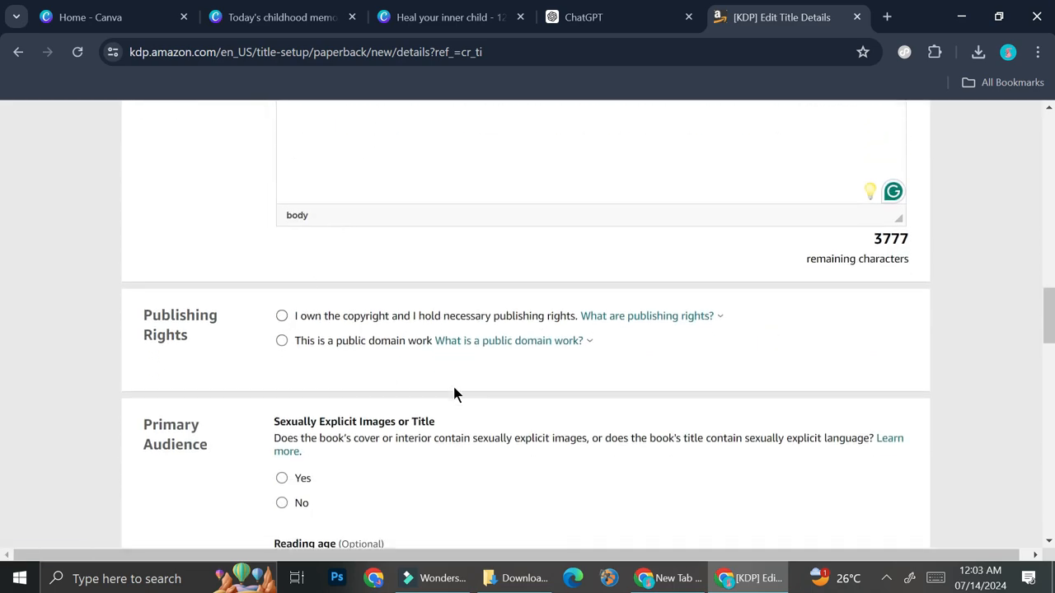
pyautogui.scroll(-4, 473, 393)
pyautogui.scroll(-5, 473, 381)
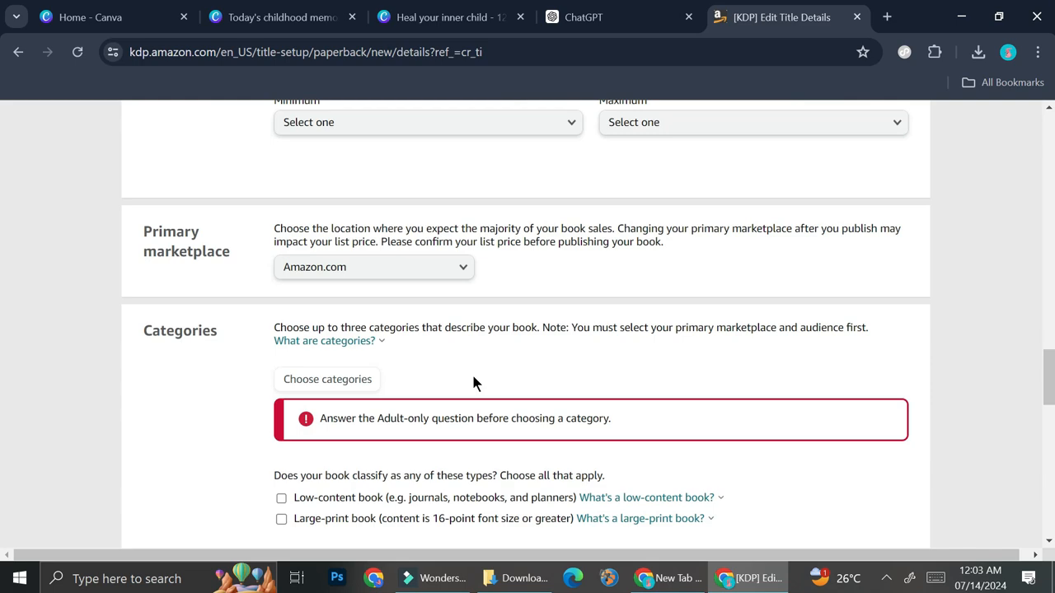
pyautogui.scroll(-8, 718, 426)
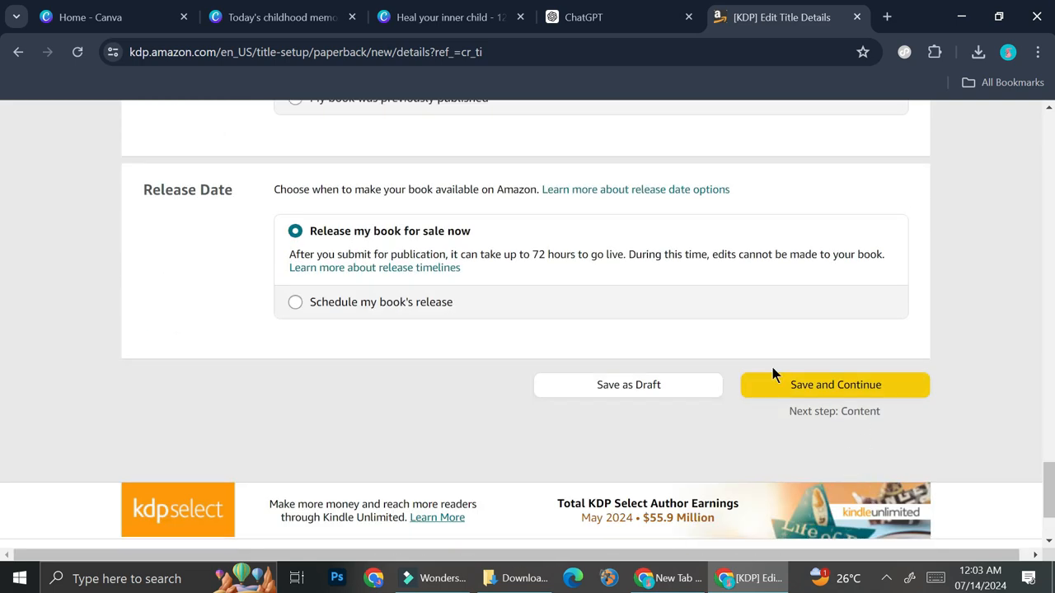
pyautogui.click(774, 379)
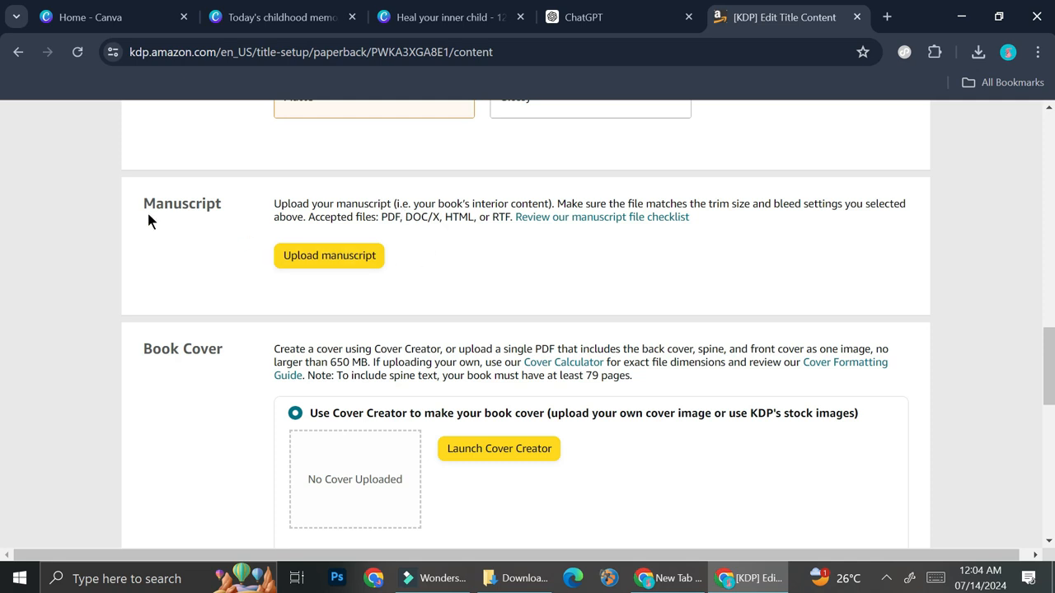
# Check which file formats are accepted for the manuscript and start the manuscript upload
pyautogui.click(353, 254)
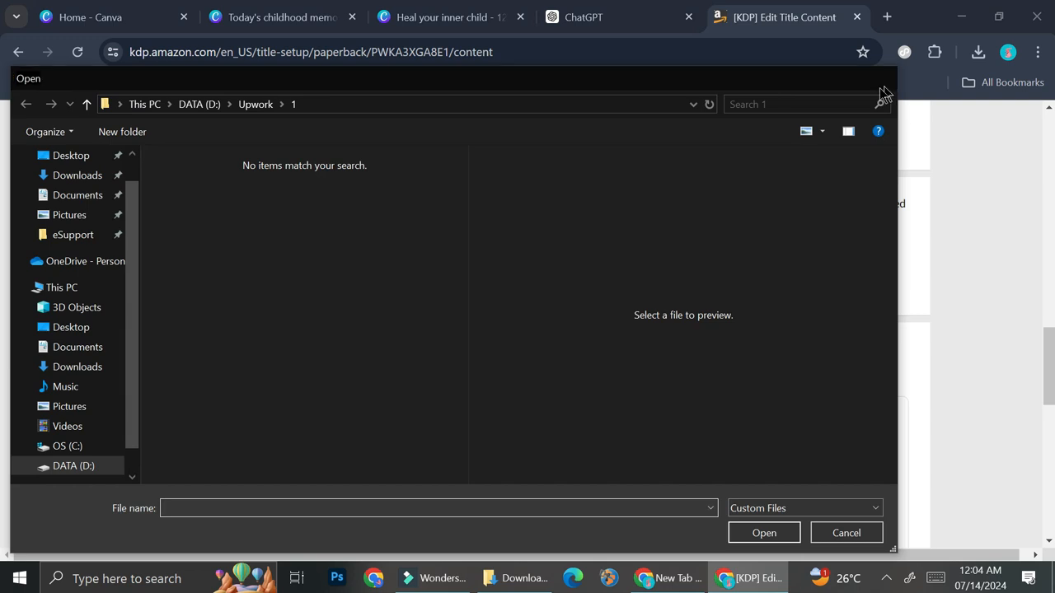
pyautogui.click(878, 80)
pyautogui.moveTo(376, 218); pyautogui.dragTo(430, 221)
pyautogui.moveTo(504, 230); pyautogui.dragTo(516, 226)
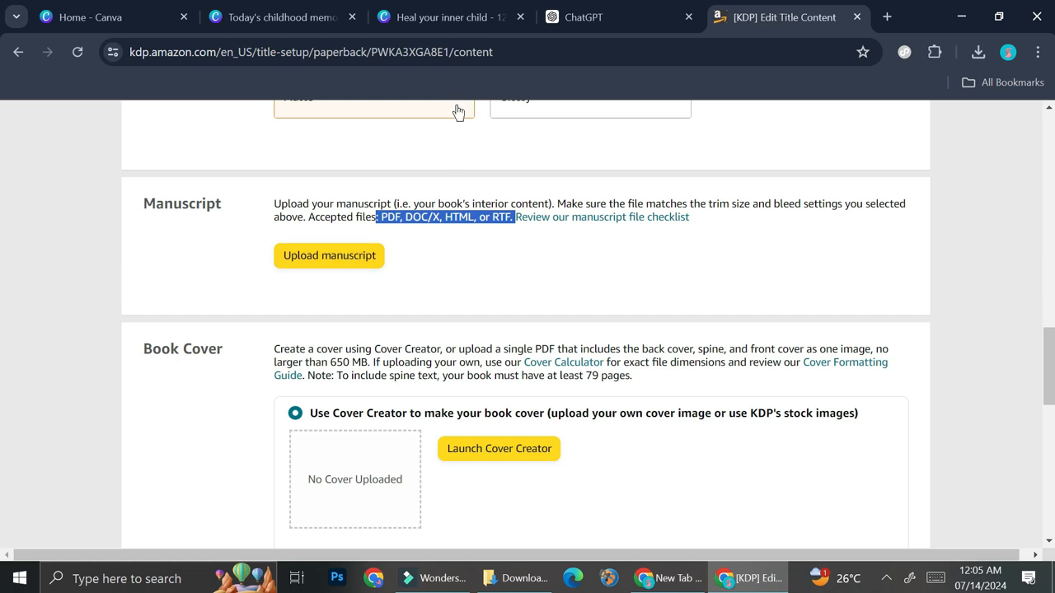
pyautogui.click(406, 253)
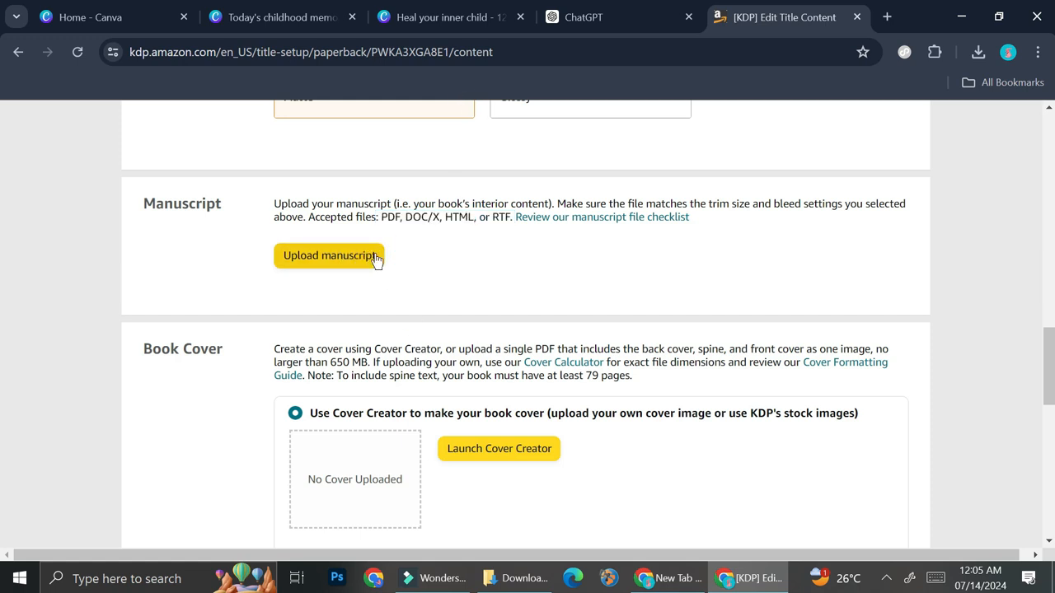
pyautogui.moveTo(382, 219); pyautogui.dragTo(468, 224)
pyautogui.click(467, 272)
pyautogui.click(307, 250)
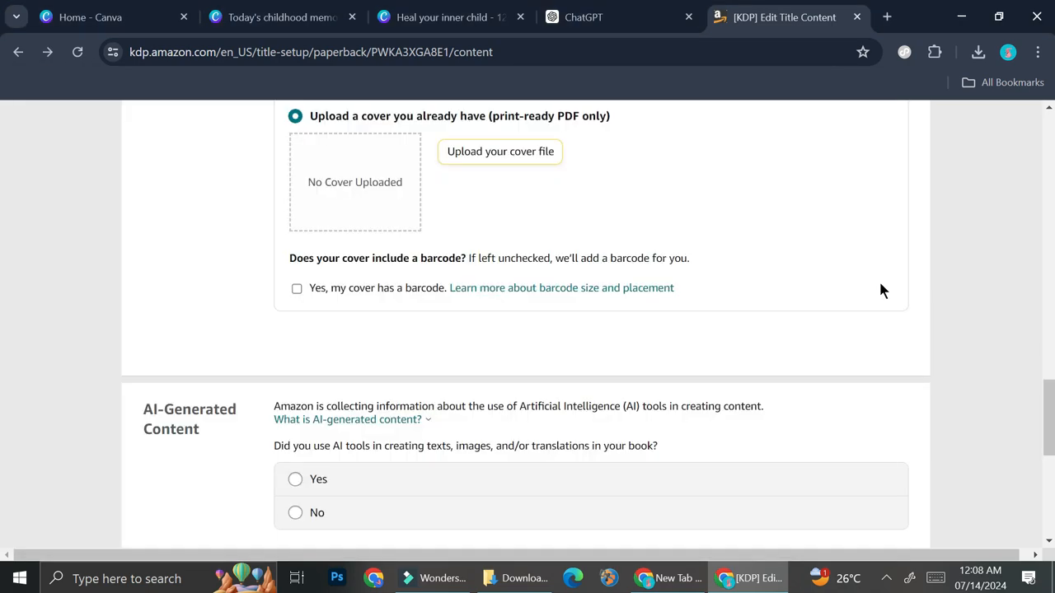
# Upload the "Heal your inner child" PDF from Downloads as the book cover, and return to its cover design in Canva
pyautogui.click(467, 153)
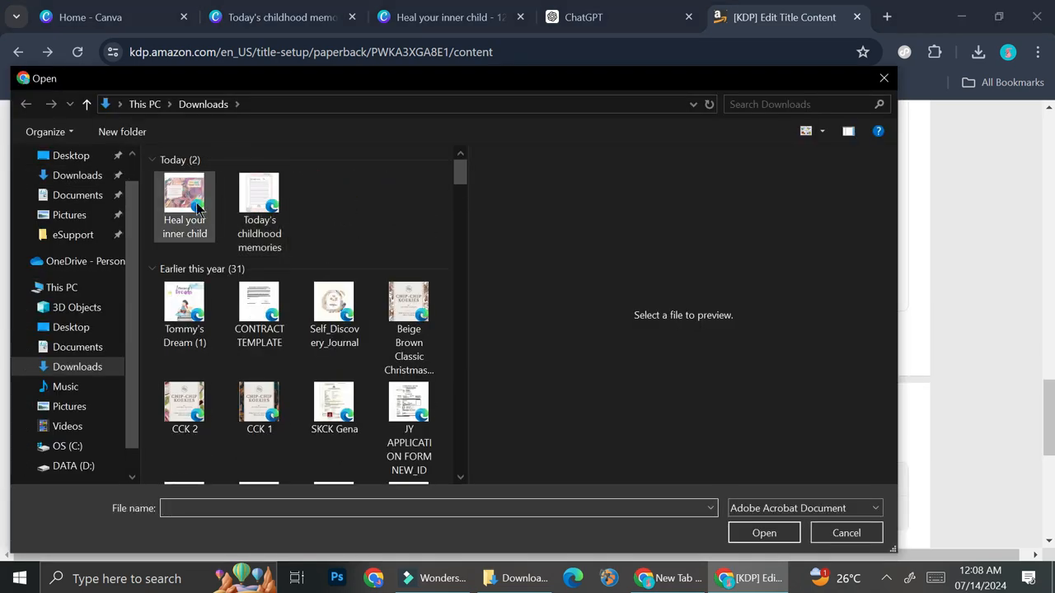
pyautogui.click(194, 206)
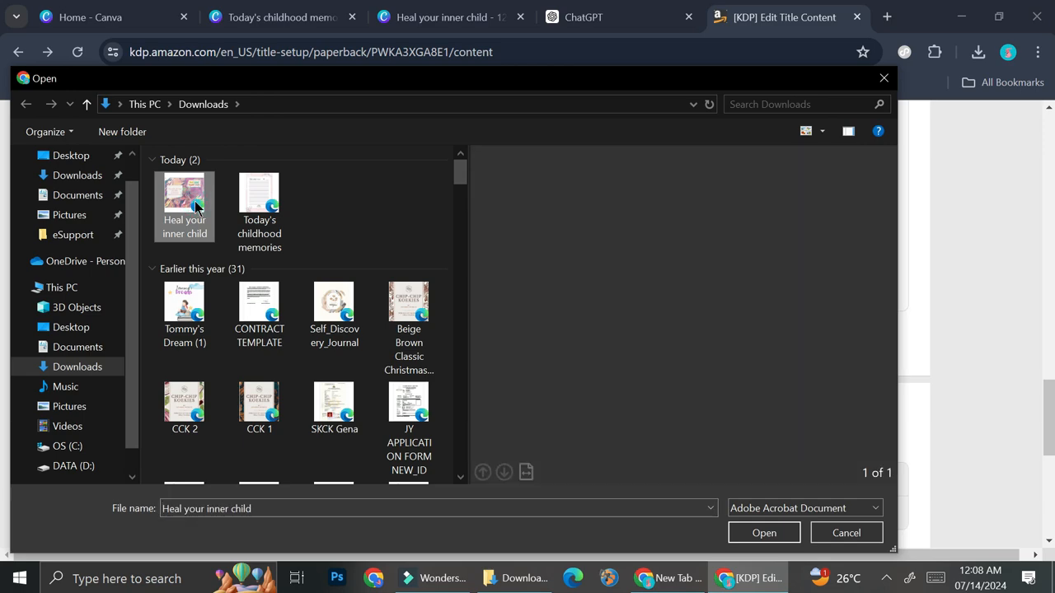
pyautogui.click(764, 534)
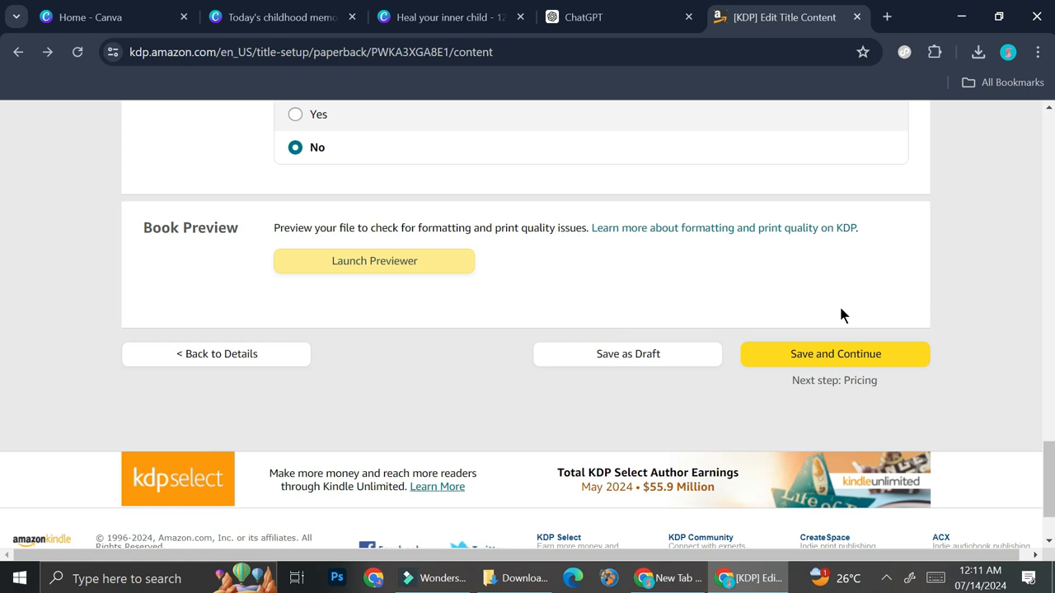
pyautogui.hotkey('ctrl', '3')
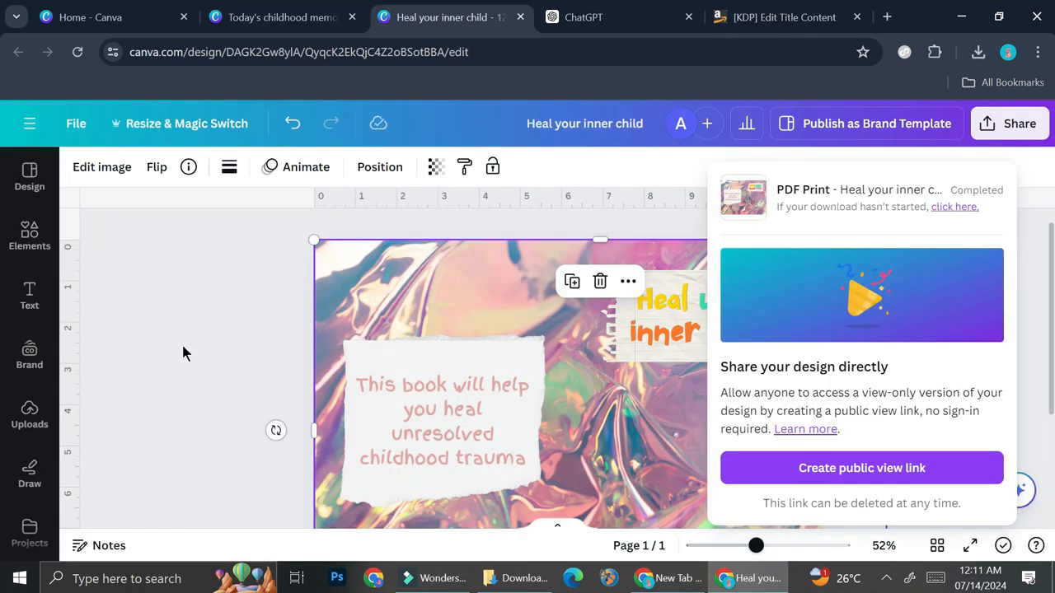